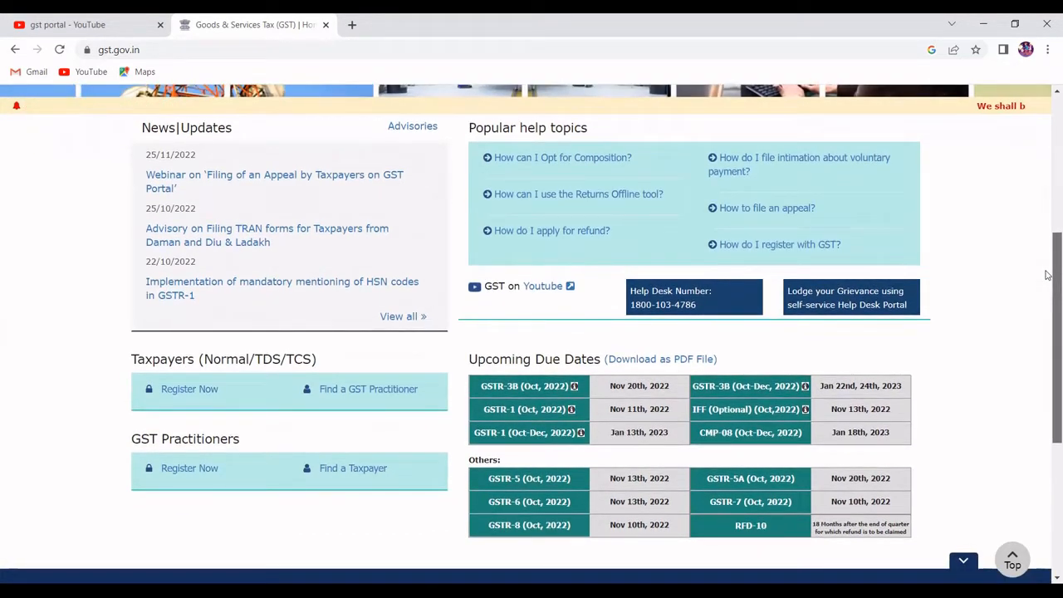
# Step: Open the GST Knowledge Portal from the Help and Taxpayer Facilities links in the homepage footer
pyautogui.moveTo(1048, 275); pyautogui.dragTo(1048, 355)
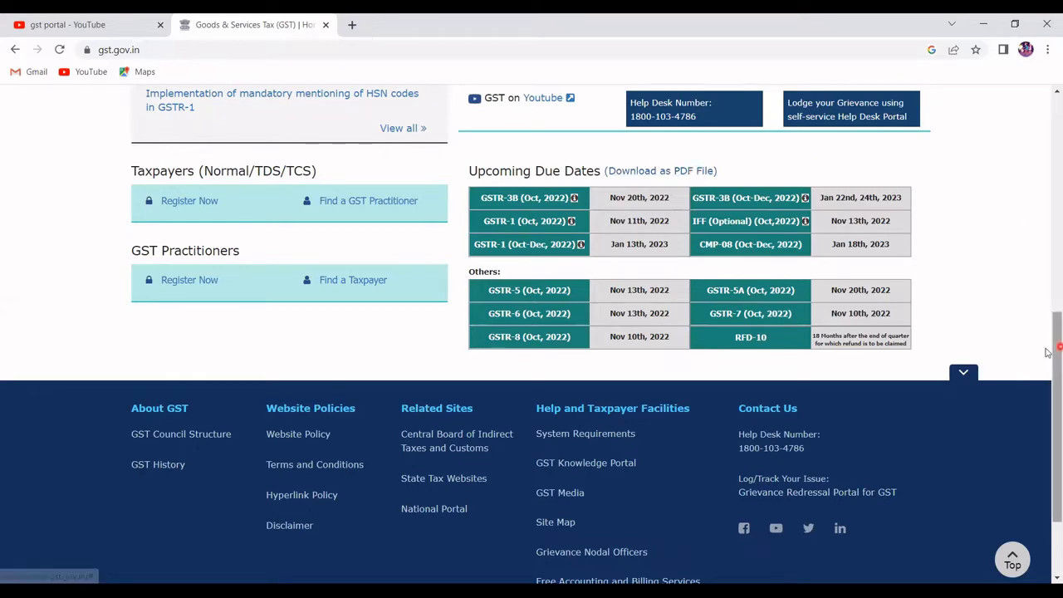
pyautogui.moveTo(1057, 350); pyautogui.dragTo(1048, 425)
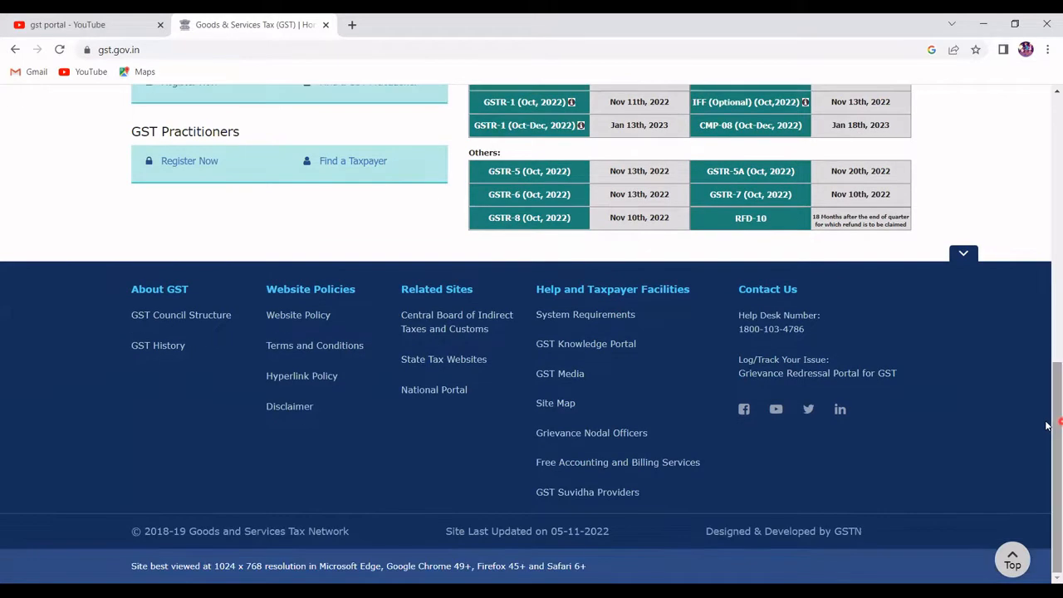
pyautogui.click(494, 249)
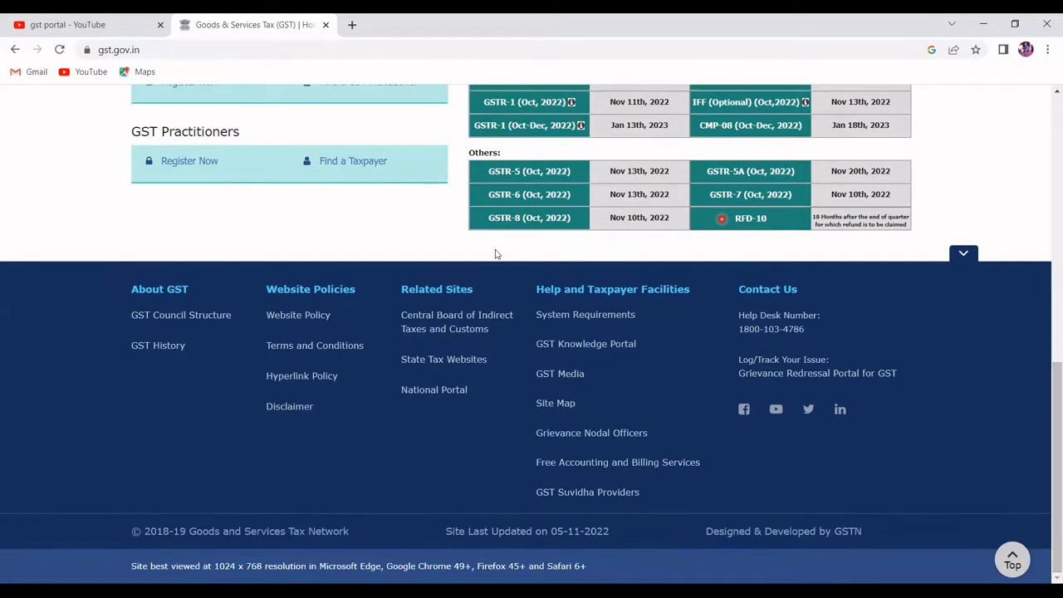
pyautogui.click(169, 318)
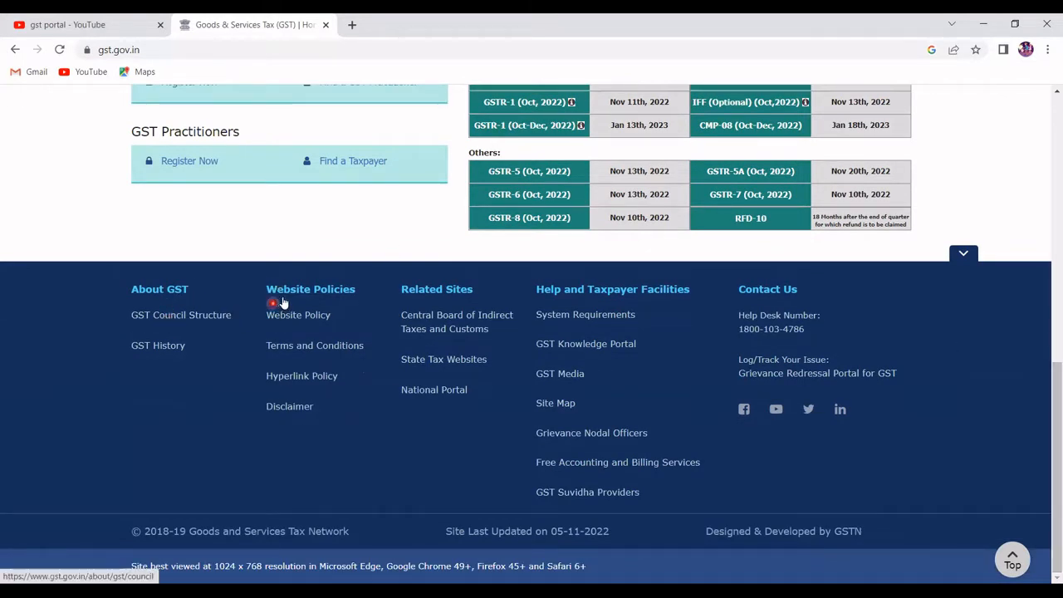
pyautogui.click(585, 291)
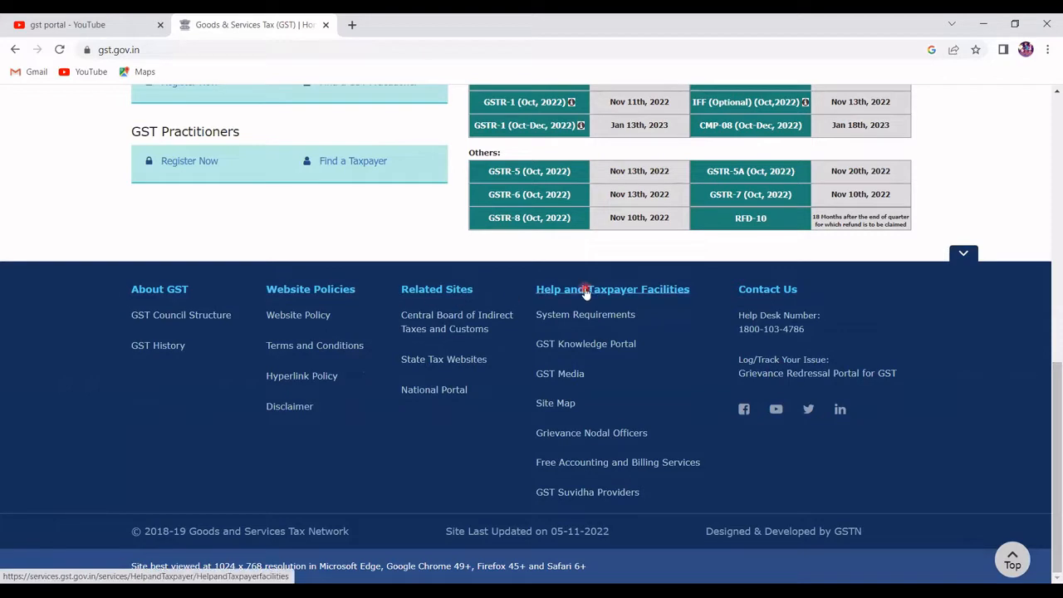
pyautogui.click(605, 346)
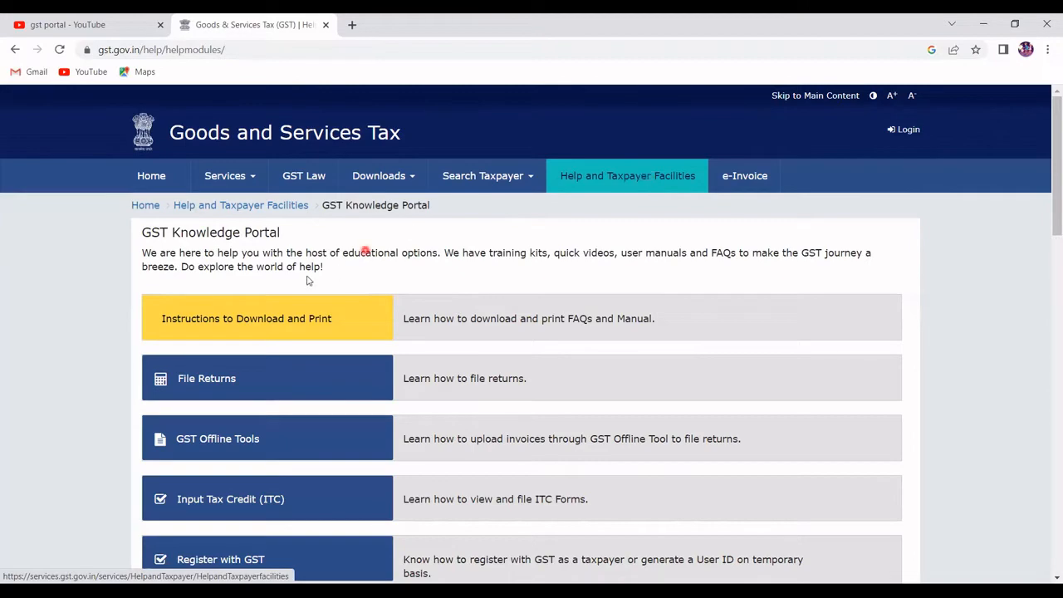
# Step: Look through the GST Knowledge Portal topics and open the File Returns help page
pyautogui.moveTo(1048, 148); pyautogui.dragTo(1048, 182)
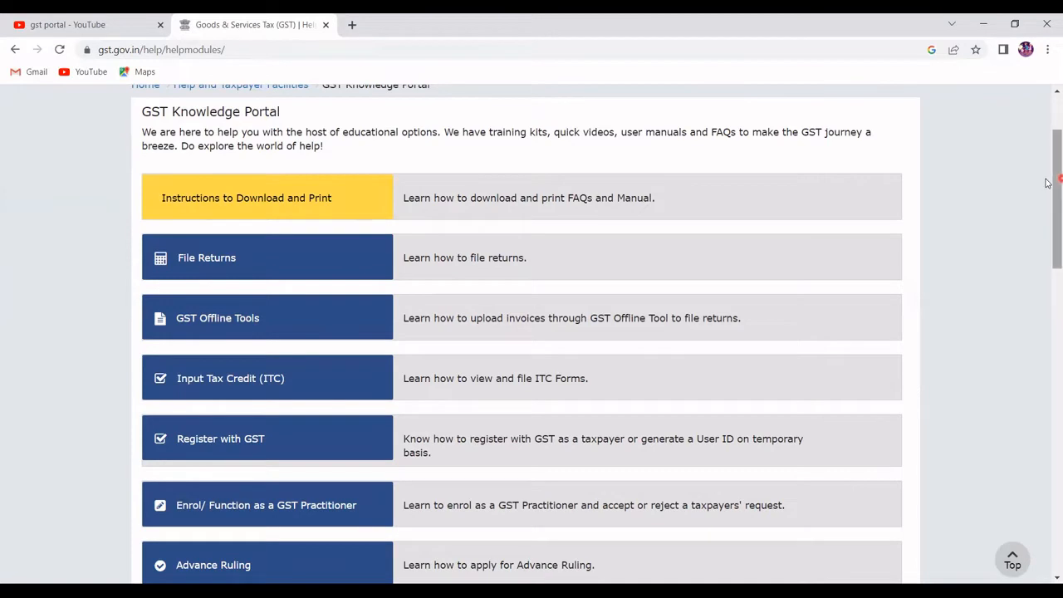
pyautogui.moveTo(1048, 182)
pyautogui.mouseDown()
pyautogui.moveTo(1047, 201)
pyautogui.moveTo(1048, 191)
pyautogui.mouseUp()
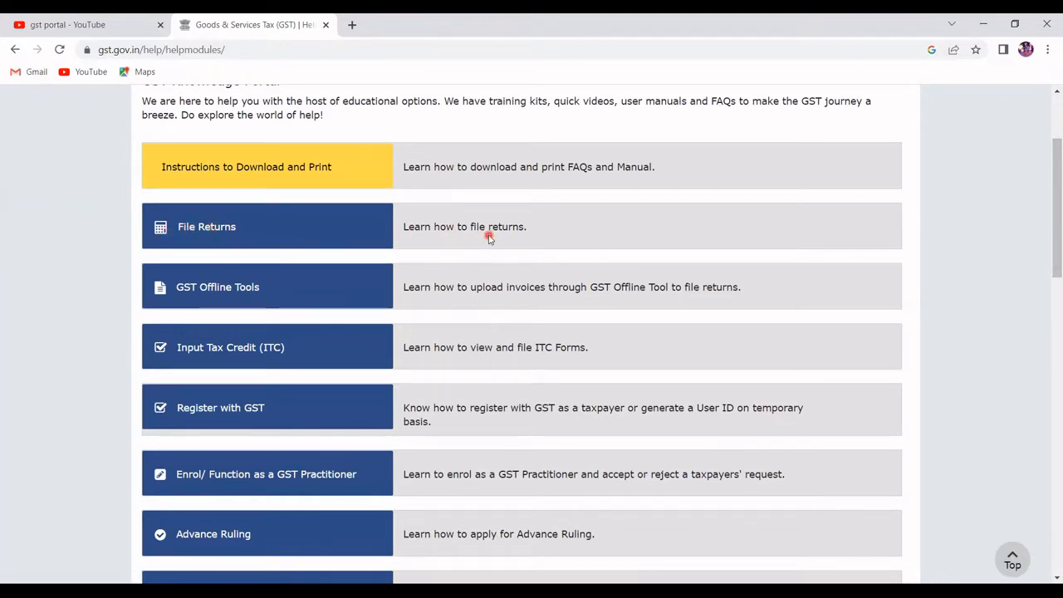
pyautogui.click(204, 227)
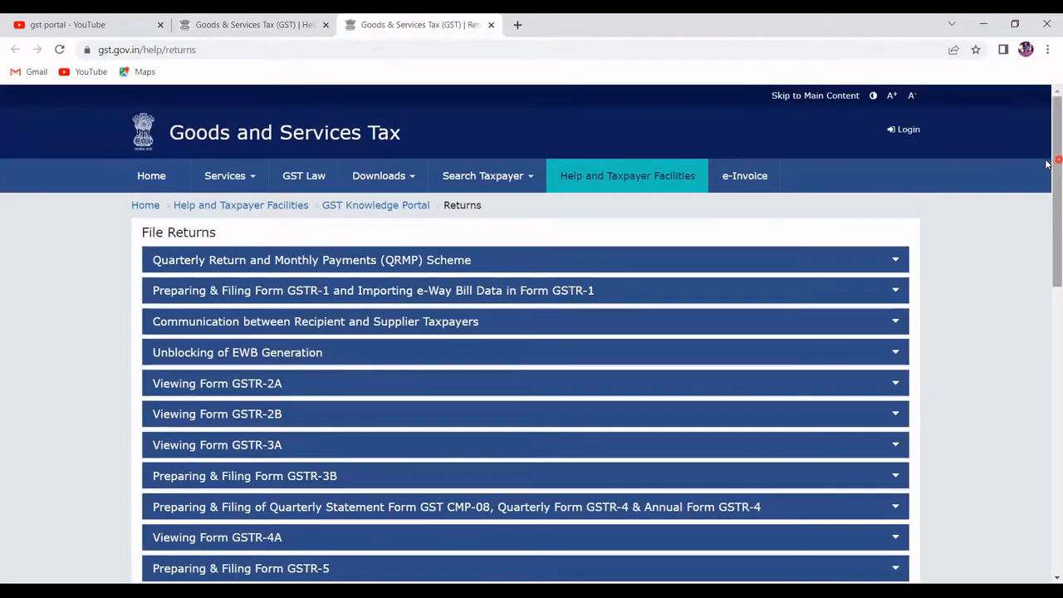
# Step: Browse the File Returns topics, expand the QRMP Scheme section and open the FAQs for Form to Change Profile from/into QRMP Scheme
pyautogui.scroll(-2, 1047, 164)
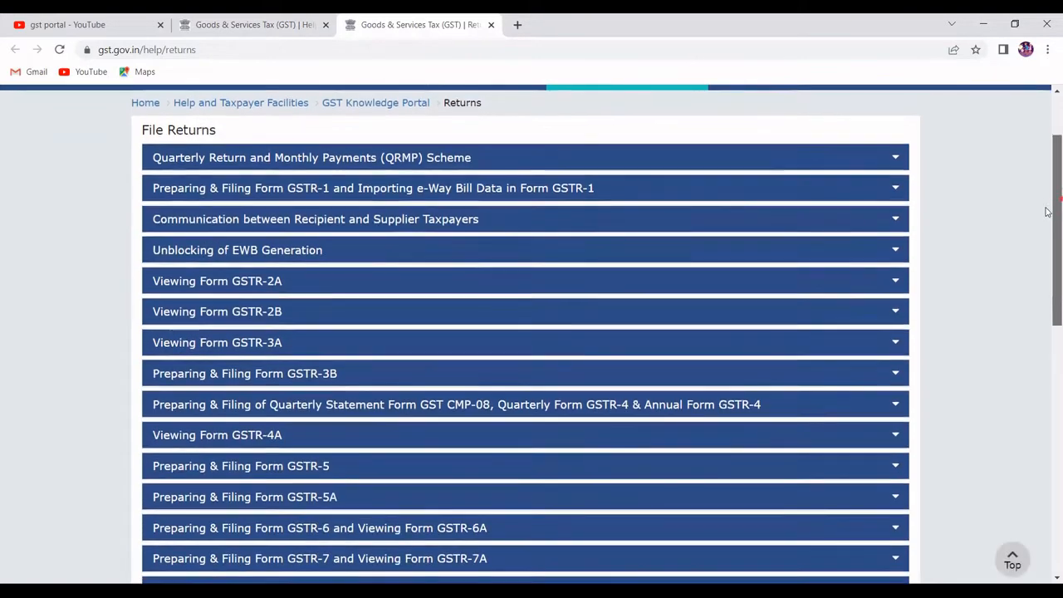
pyautogui.scroll(-3, 1047, 241)
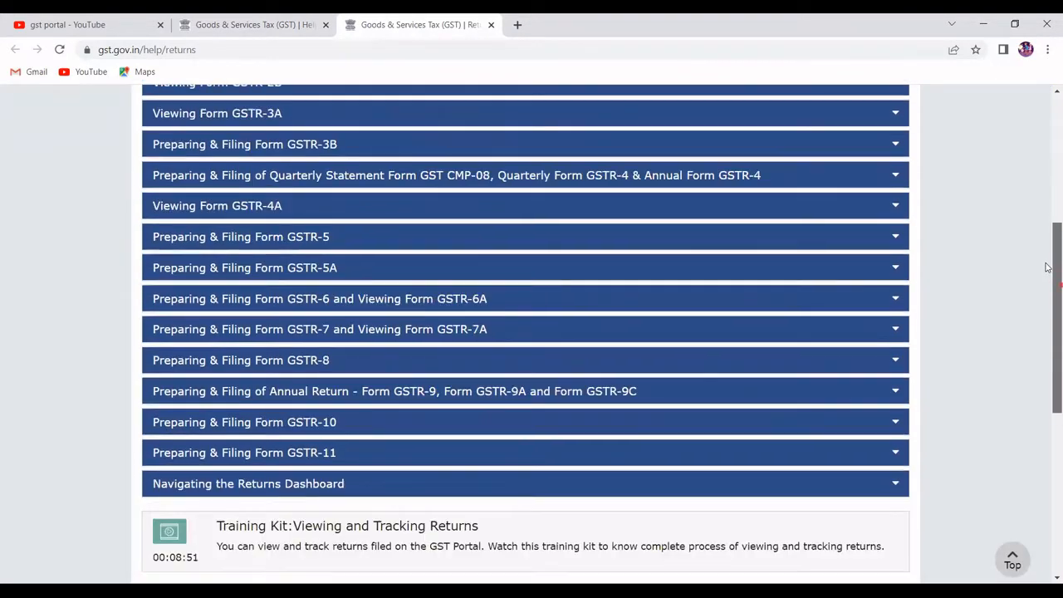
pyautogui.scroll(2, 1047, 185)
pyautogui.scroll(2, 1047, 184)
pyautogui.scroll(-1, 1047, 182)
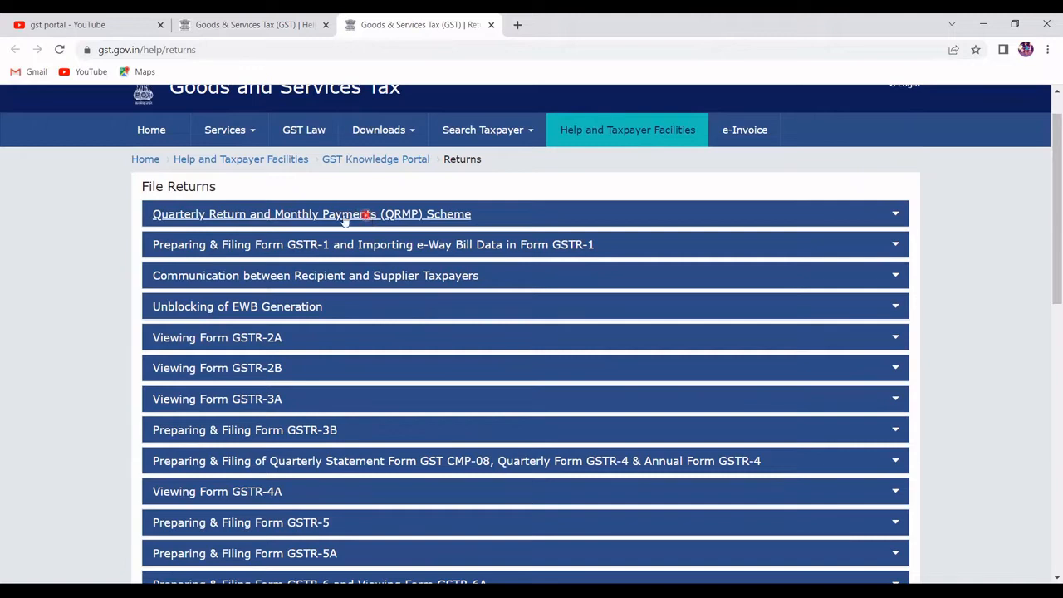
pyautogui.click(299, 214)
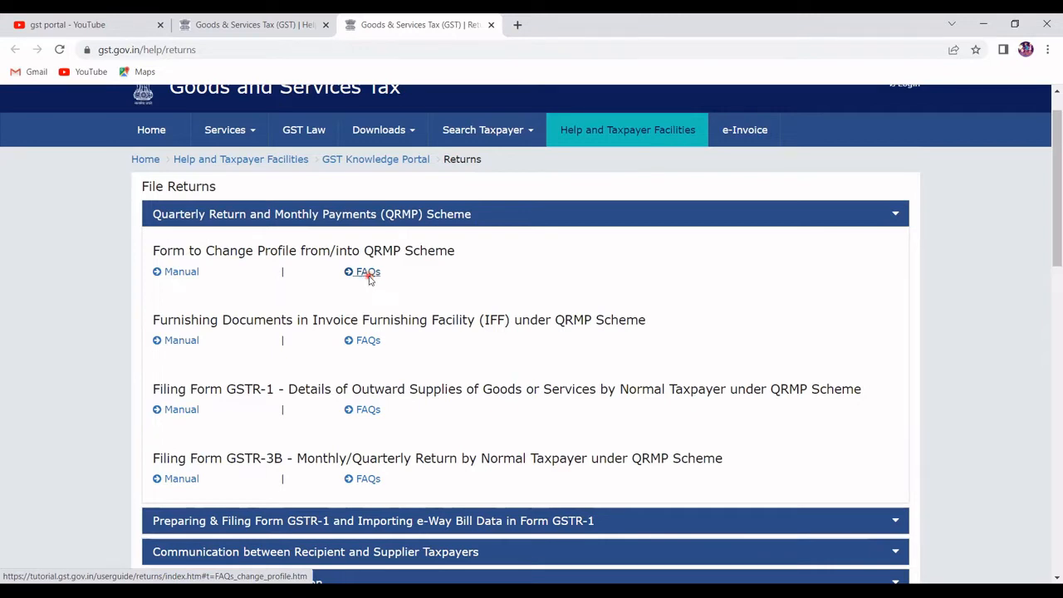
pyautogui.click(368, 273)
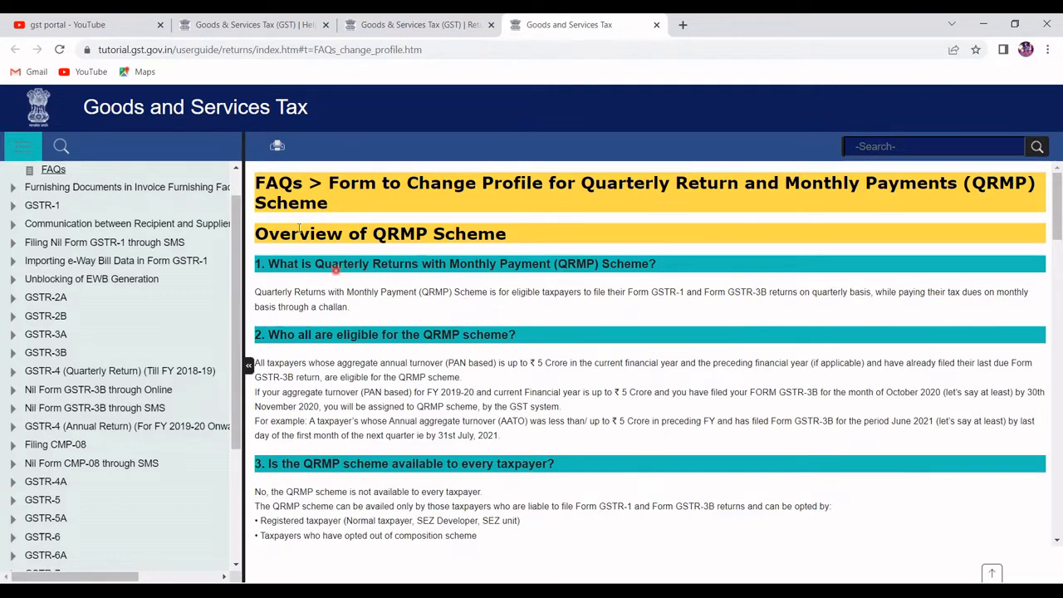
# Step: Return from the QRMP FAQs to the main navigation of the GST portal homepage
pyautogui.click(222, 29)
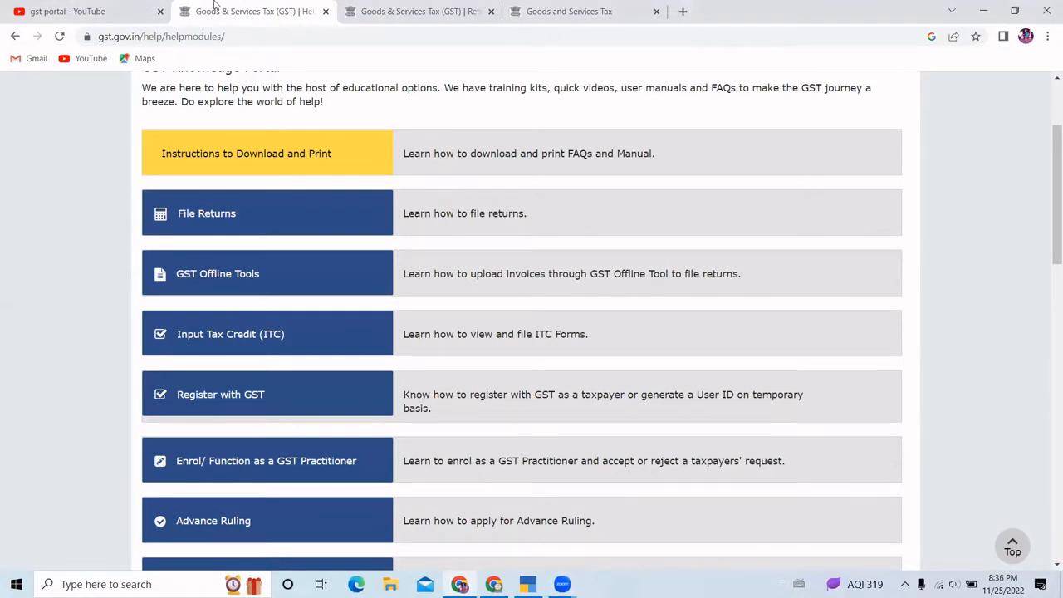
pyautogui.click(13, 37)
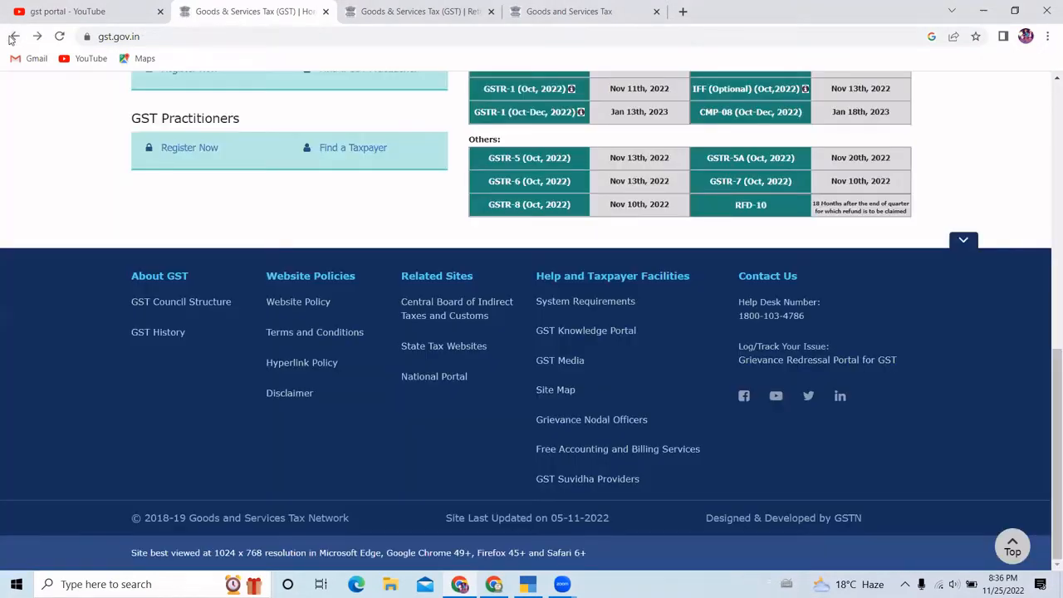
pyautogui.scroll(5, 1046, 247)
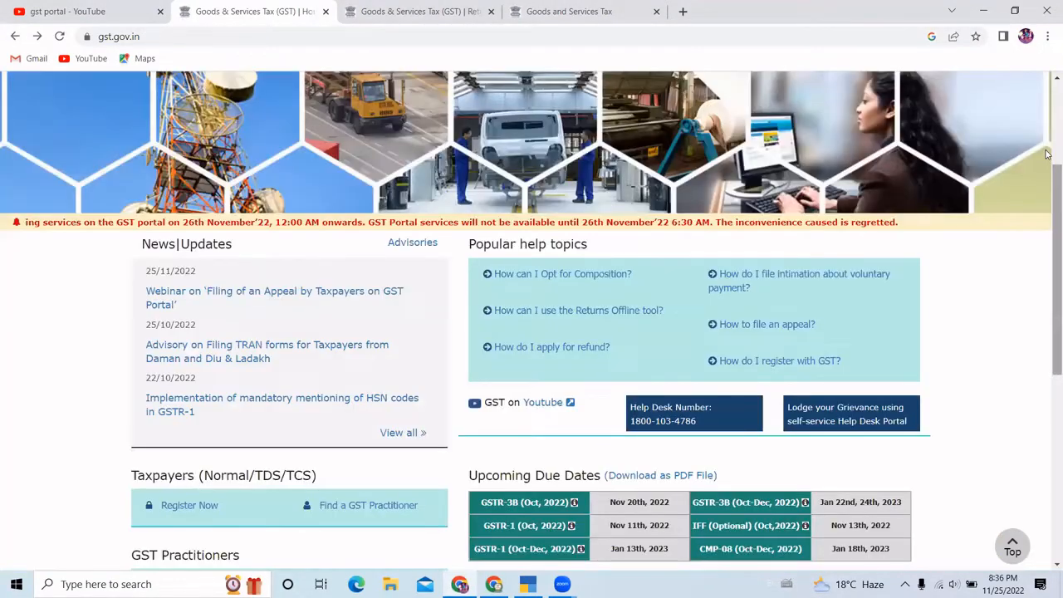
pyautogui.scroll(2, 1047, 116)
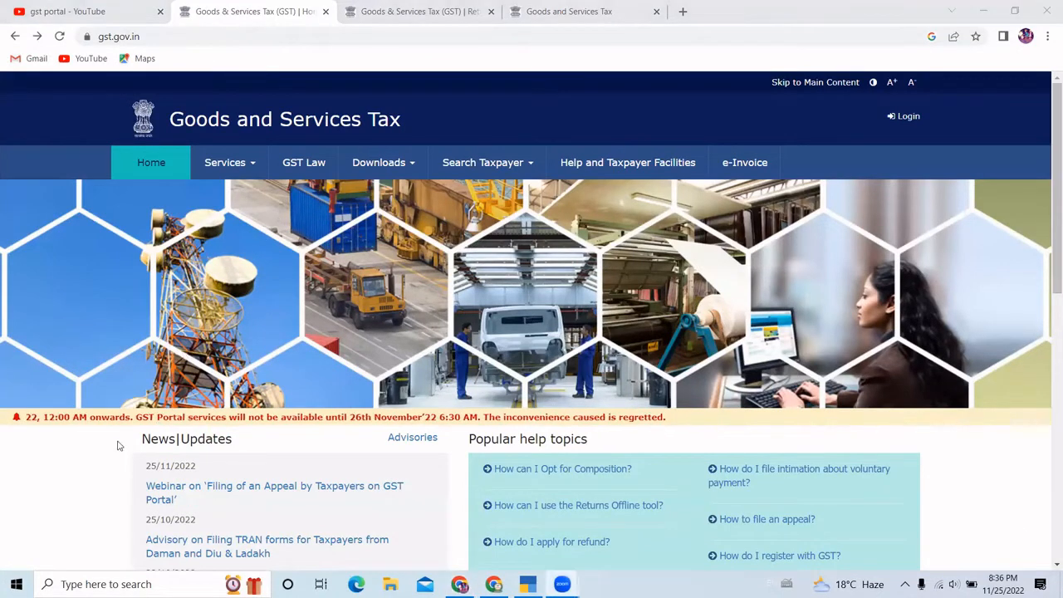
# Step: Open the New Registration form from the portal's registration services
pyautogui.click(255, 166)
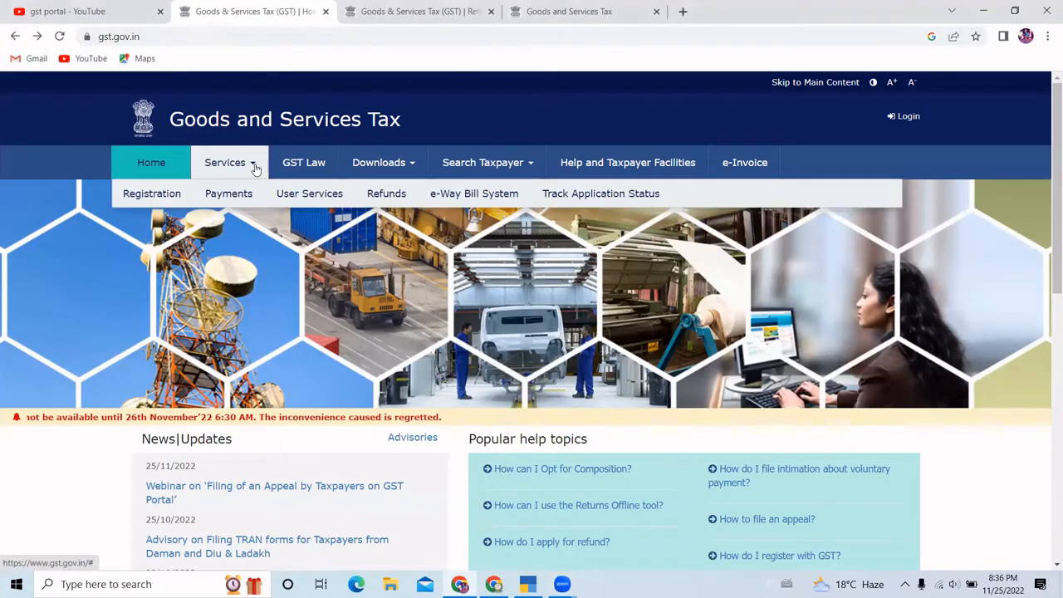
pyautogui.moveTo(143, 196)
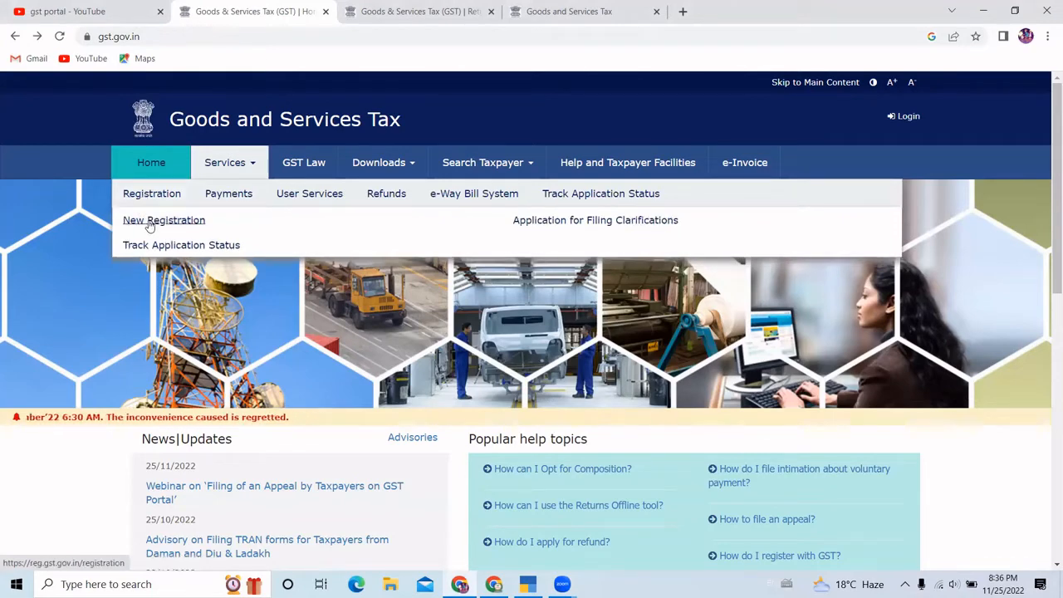
pyautogui.click(150, 221)
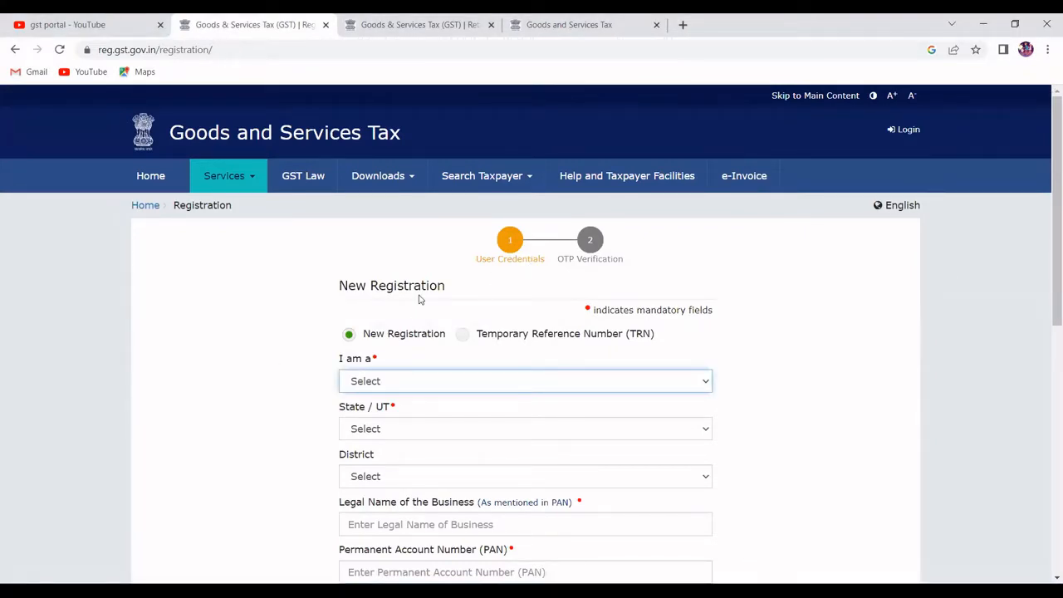
# Step: Set the applicant type in the New Registration form to Taxpayer
pyautogui.click(1048, 228)
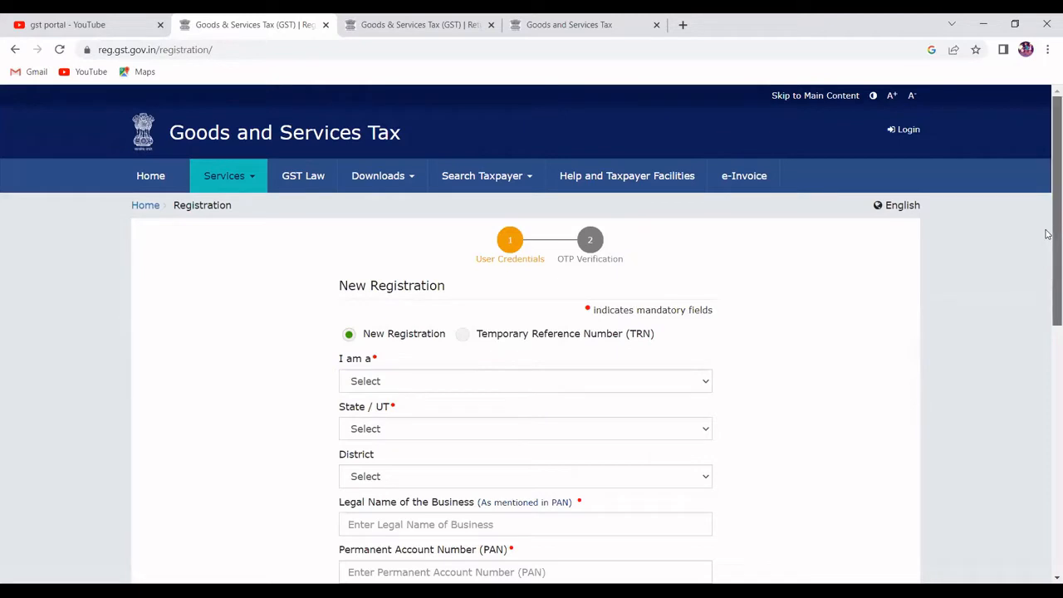
pyautogui.moveTo(1048, 227); pyautogui.dragTo(1048, 299)
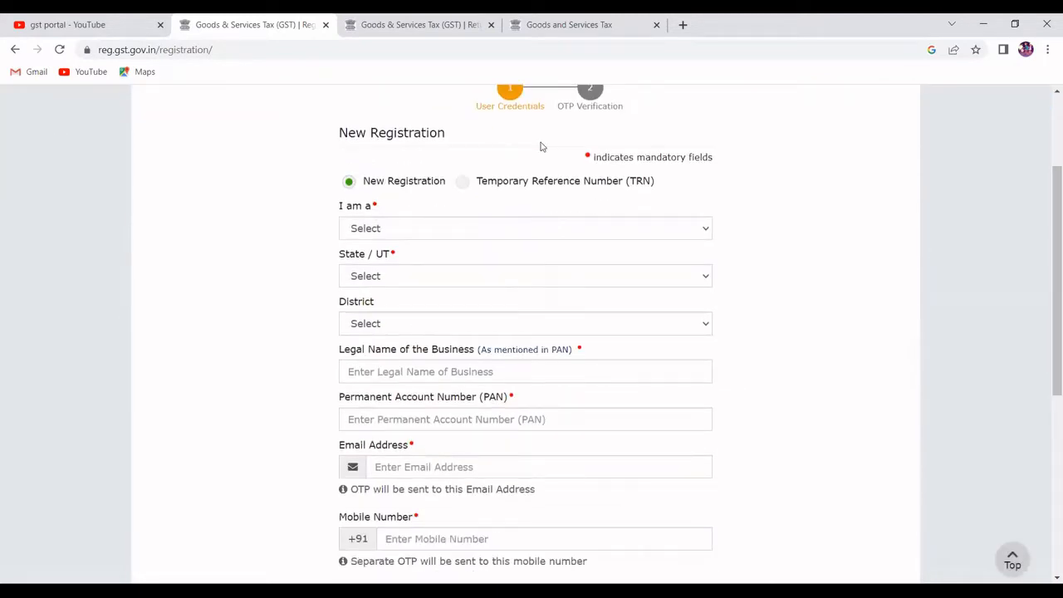
pyautogui.click(366, 236)
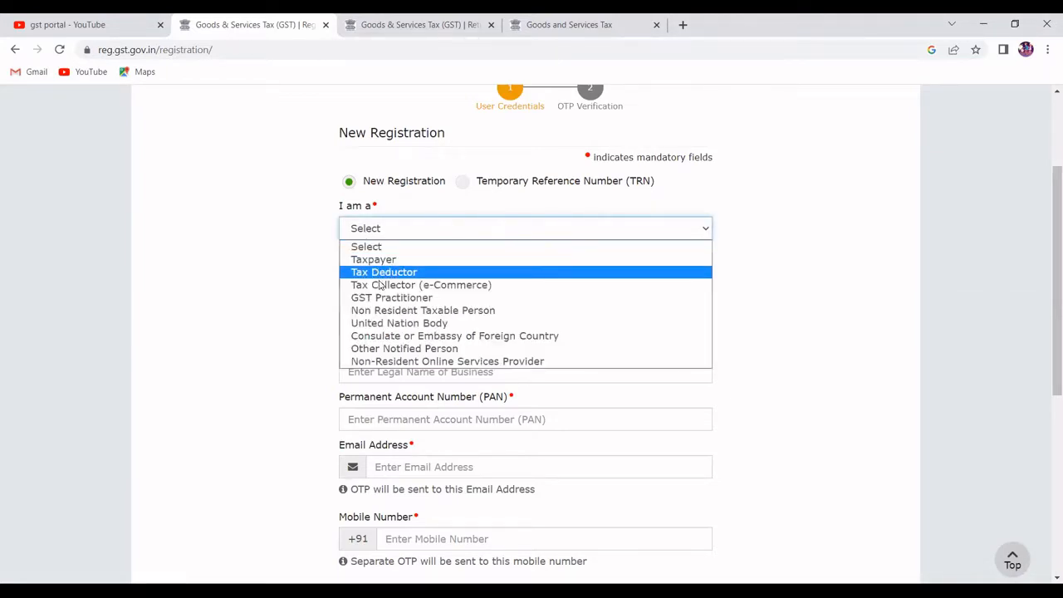
pyautogui.click(395, 260)
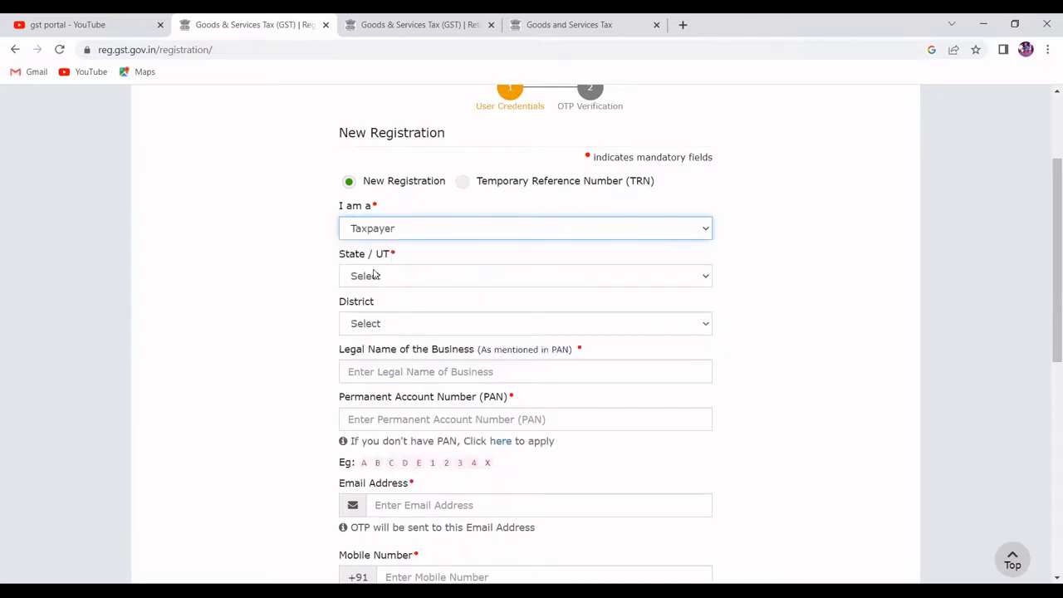
# Step: Set the State / UT to Delhi and the District to North Delhi
pyautogui.click(372, 278)
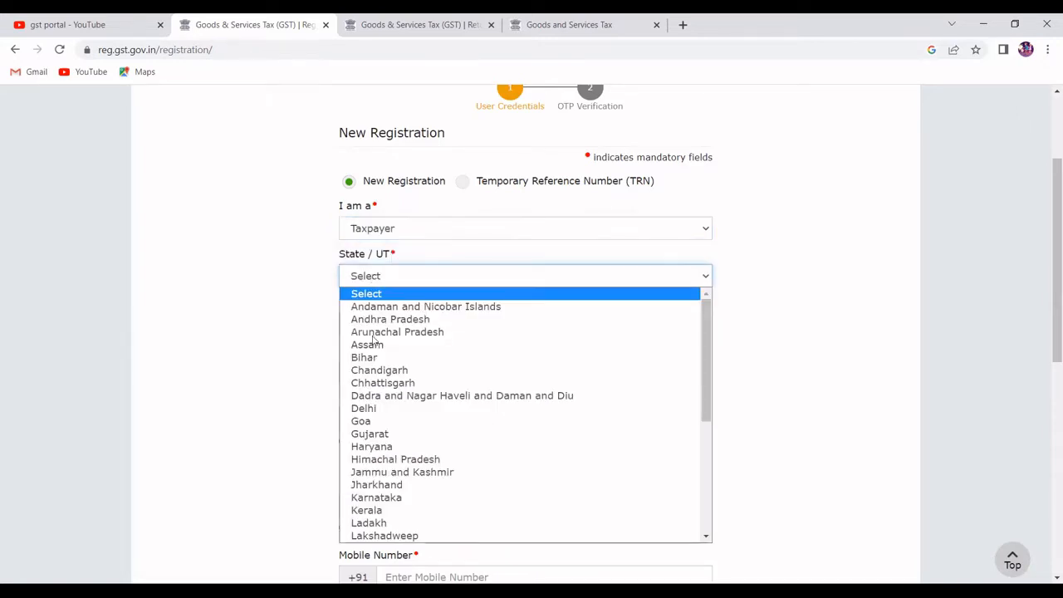
pyautogui.click(371, 408)
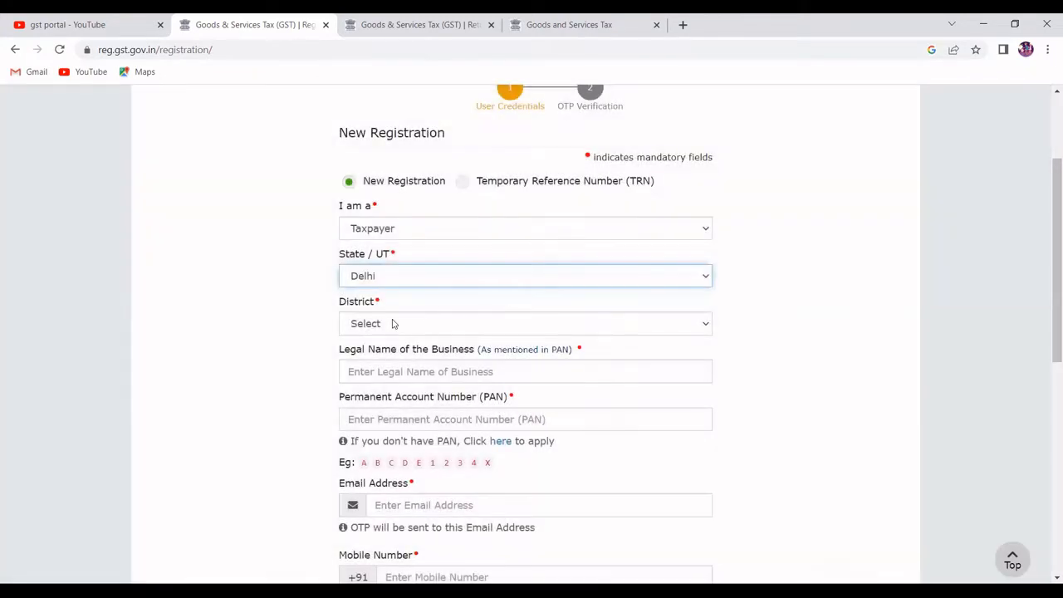
pyautogui.click(394, 324)
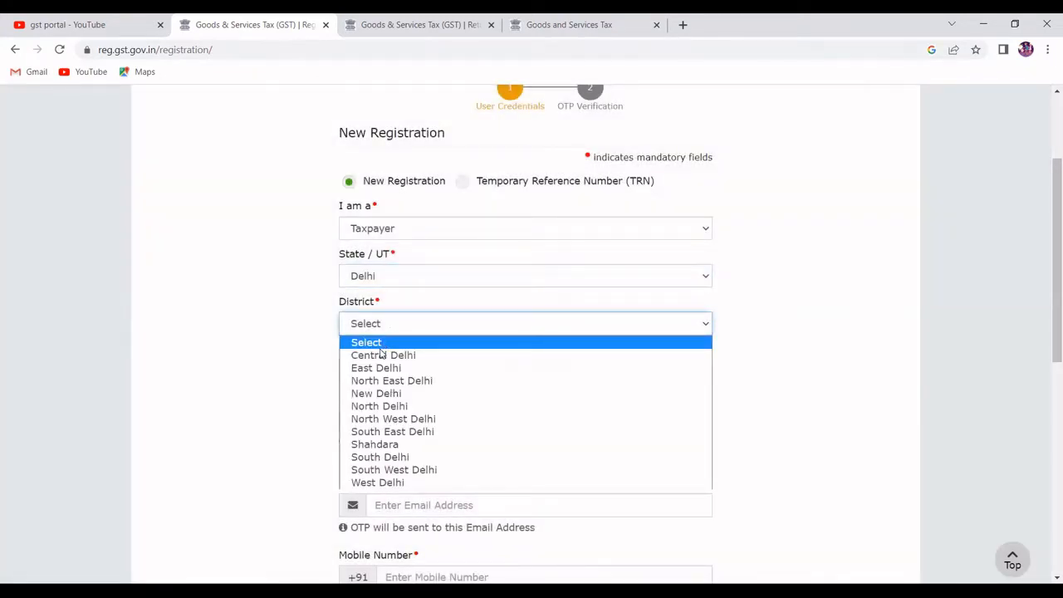
pyautogui.click(372, 407)
# Step: Review the form's remaining mandatory fields: legal business name, PAN, email address, mobile number and captcha
pyautogui.click(390, 376)
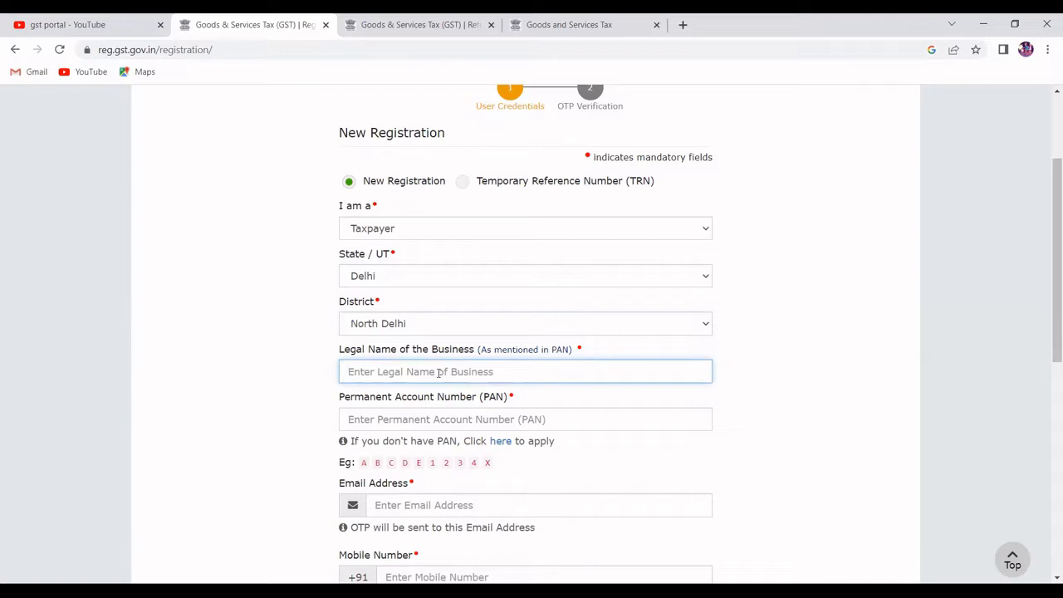
pyautogui.moveTo(1052, 206); pyautogui.dragTo(1047, 256)
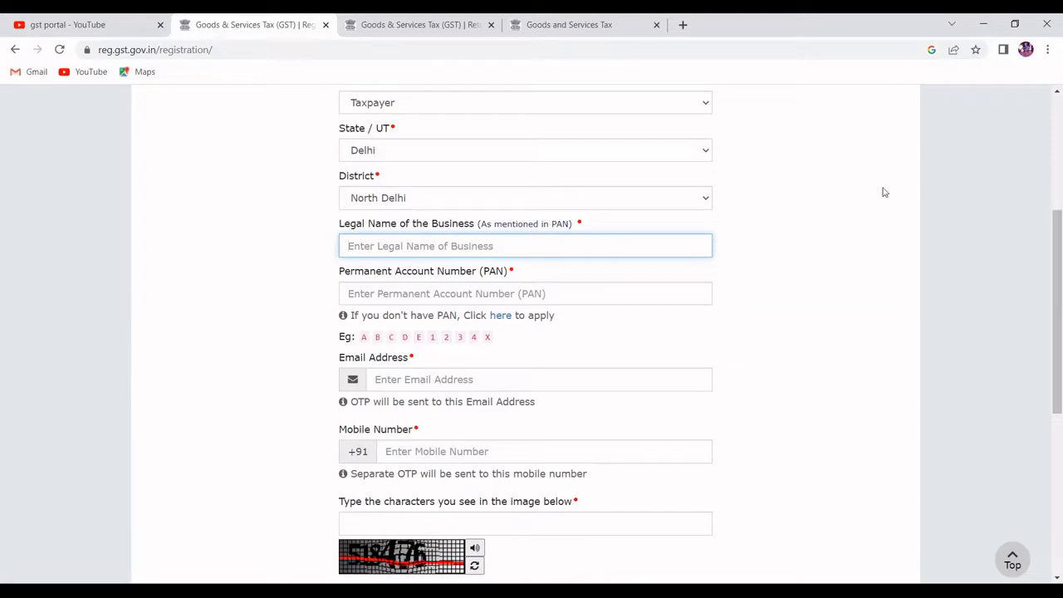
pyautogui.click(643, 295)
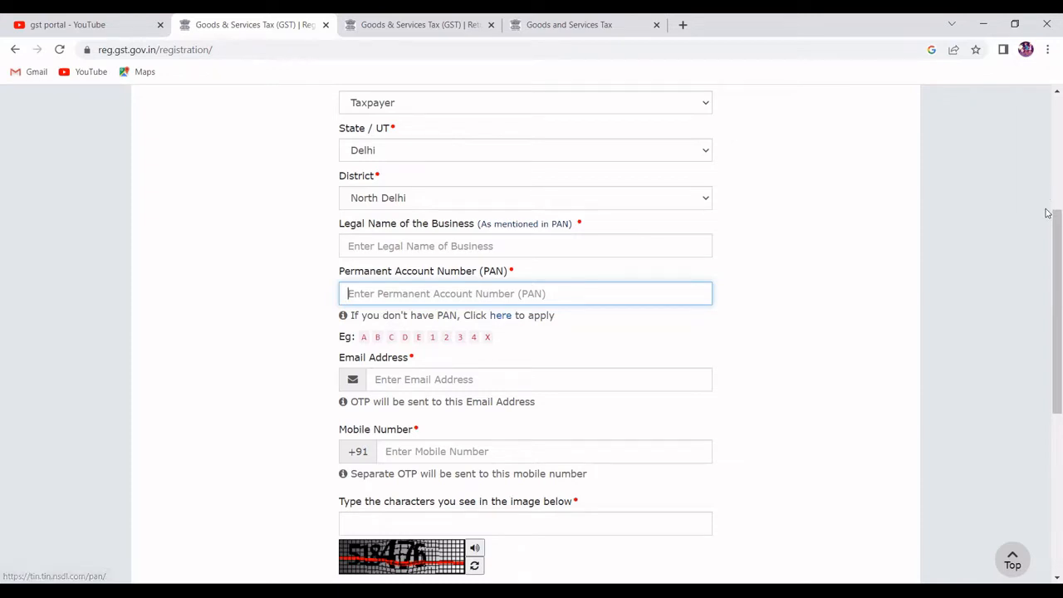
pyautogui.moveTo(1047, 236); pyautogui.dragTo(1046, 316)
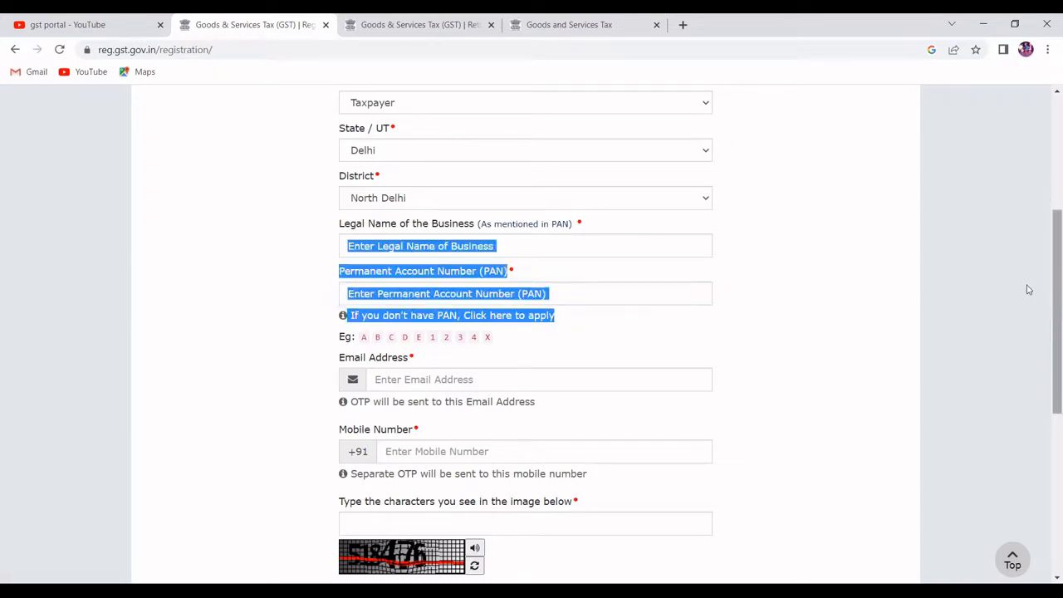
pyautogui.scroll(-2, 1053, 266)
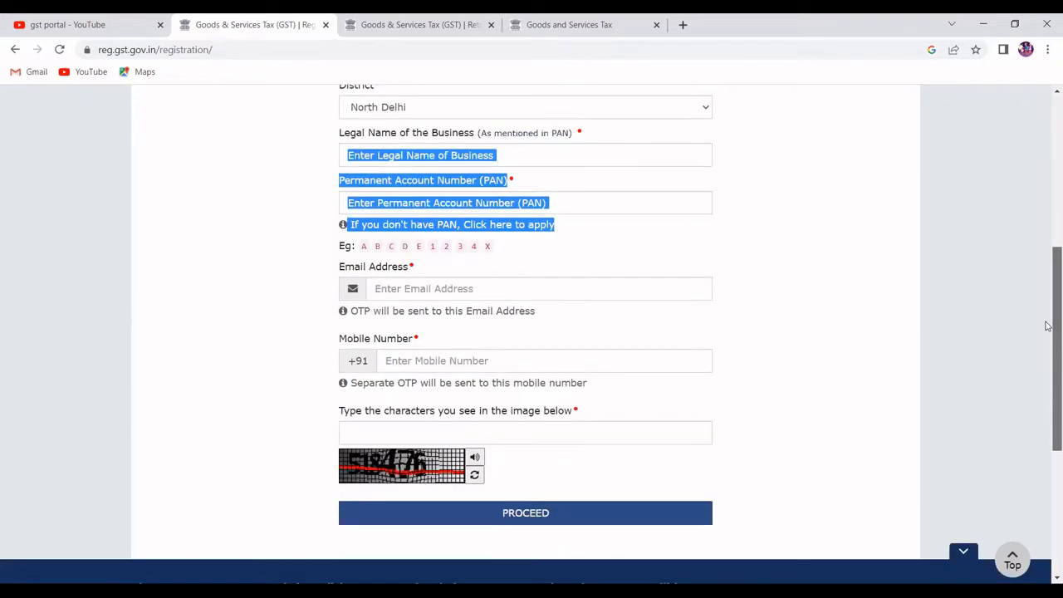
pyautogui.click(728, 229)
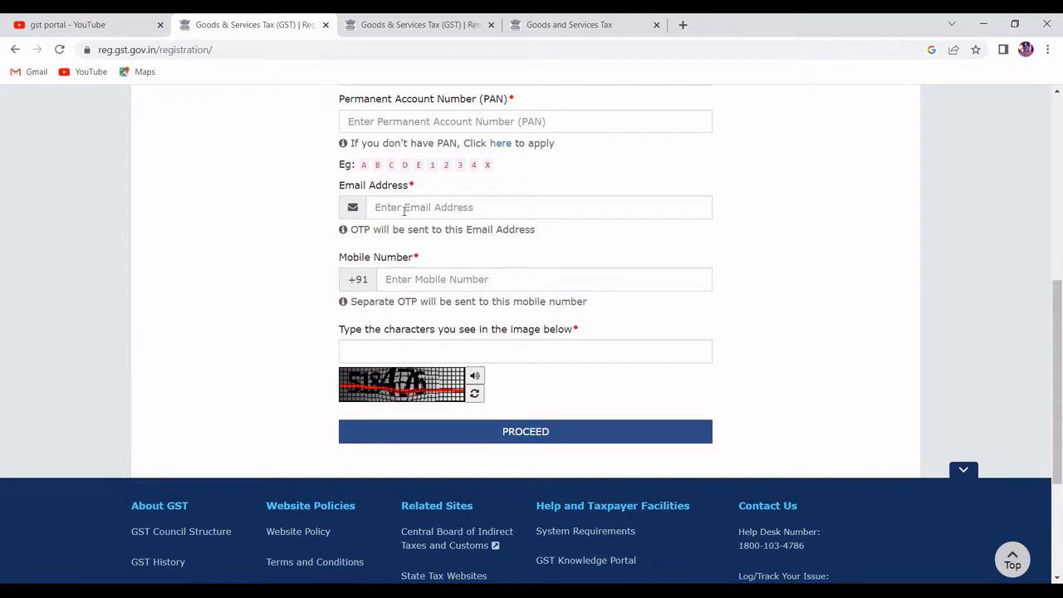
pyautogui.click(408, 279)
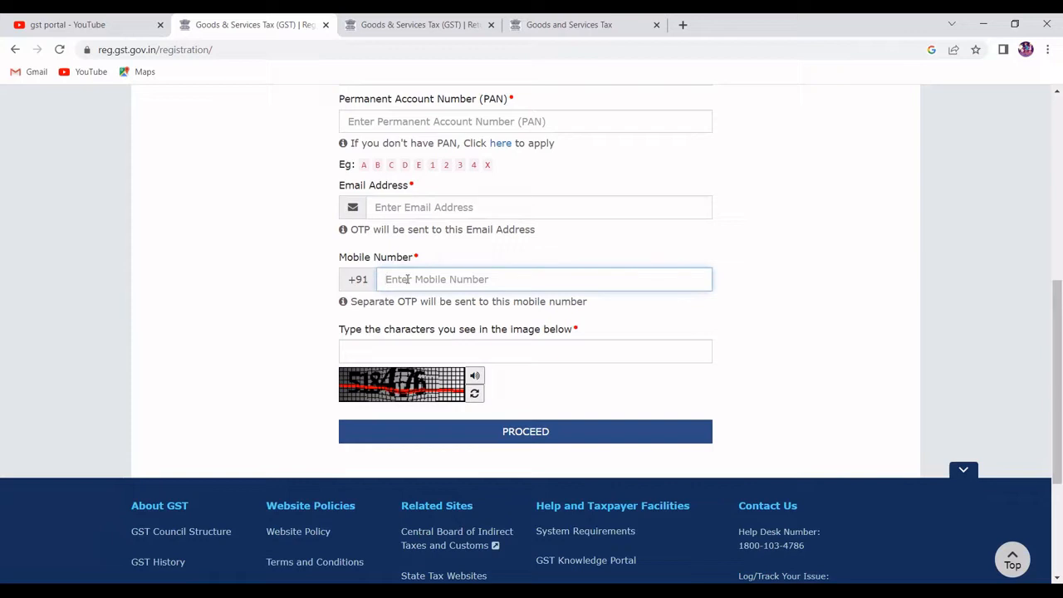
# Step: Examine the New Registration form from the captcha field back up through the applicant, location, PAN and contact fields
pyautogui.click(384, 348)
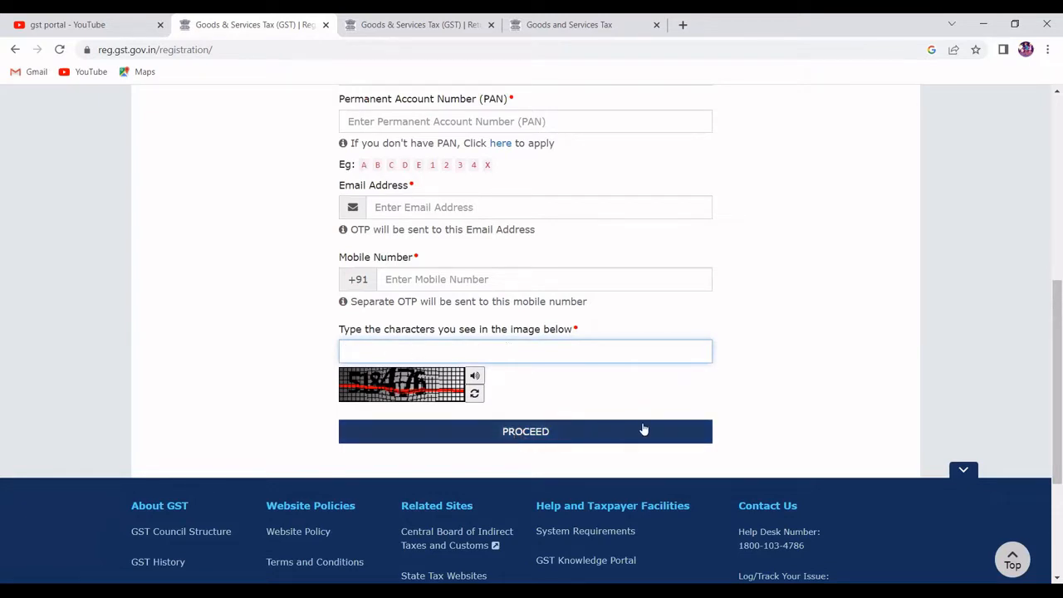
pyautogui.scroll(5, 1048, 187)
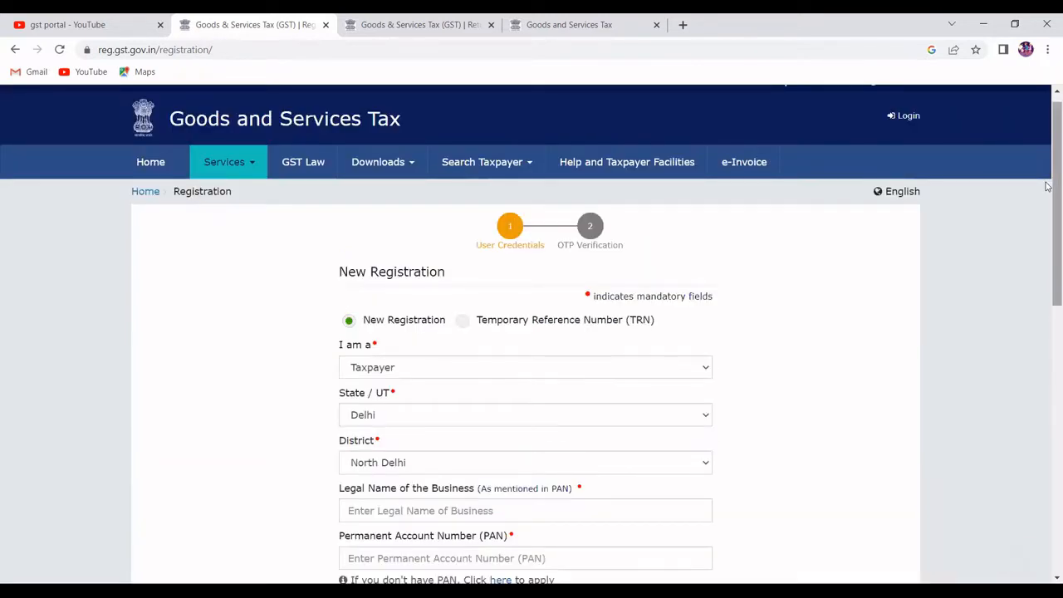
pyautogui.scroll(-1, 1042, 166)
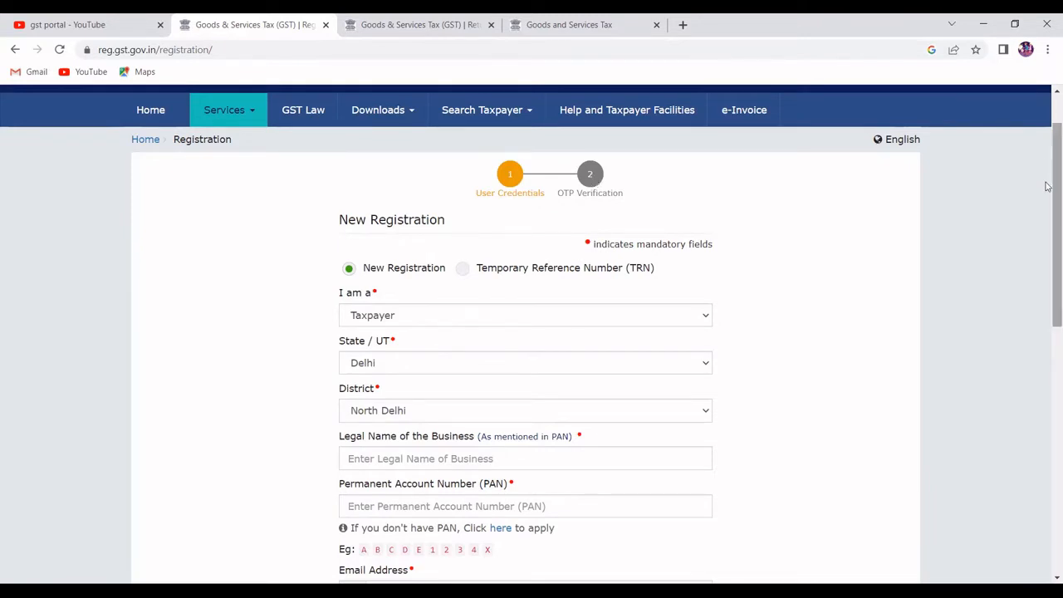
pyautogui.moveTo(1048, 187); pyautogui.dragTo(1048, 233)
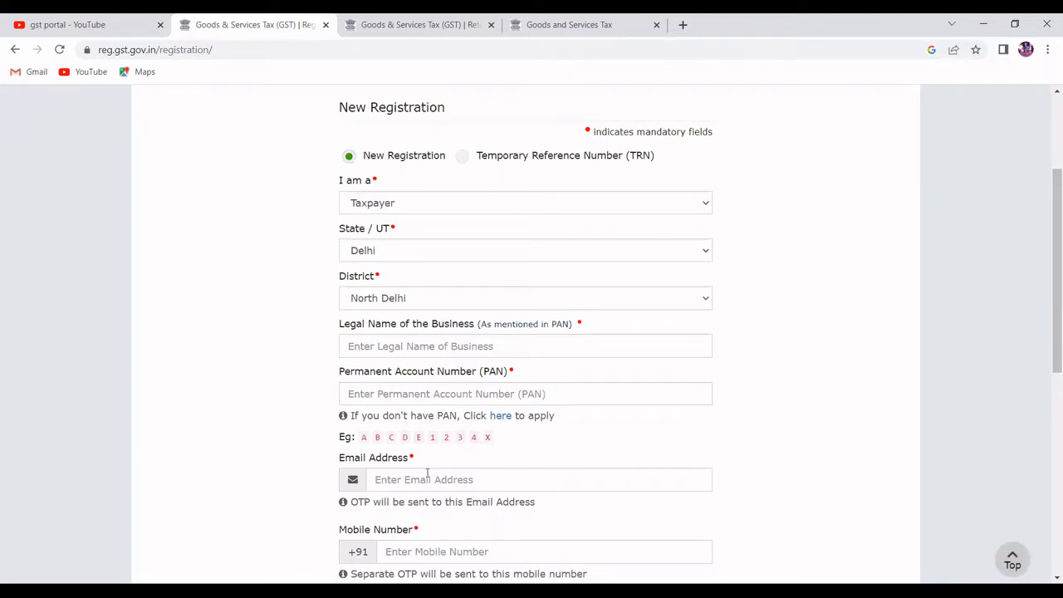
pyautogui.scroll(3, 1048, 123)
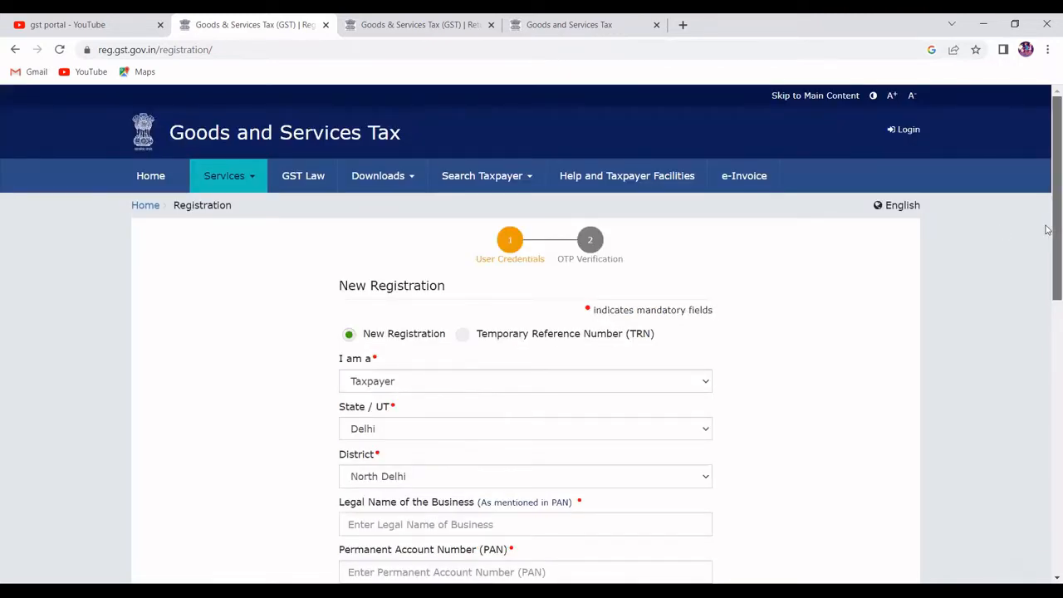
pyautogui.scroll(-2, 1047, 229)
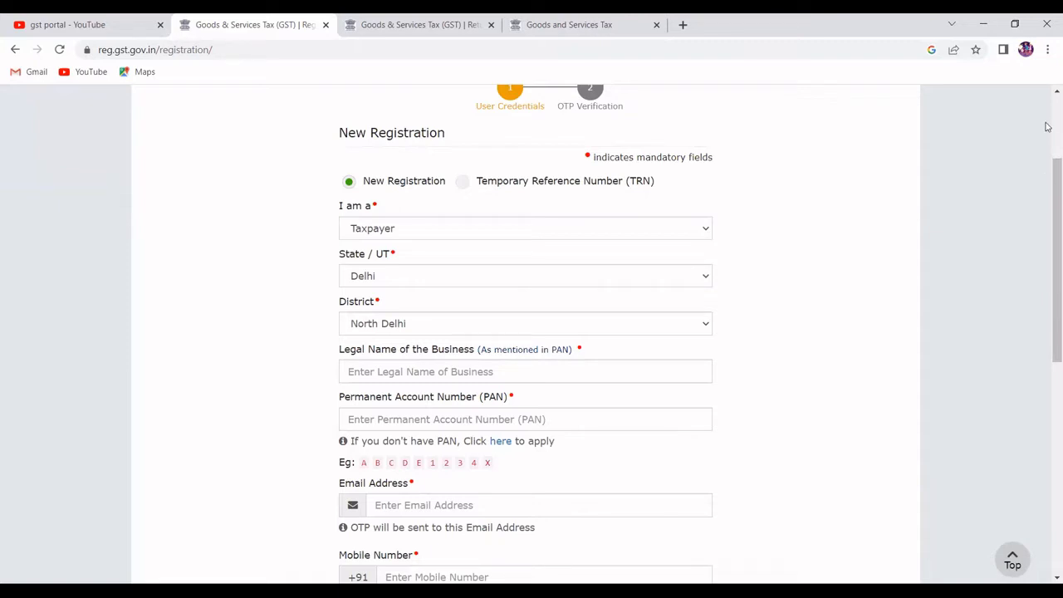
pyautogui.scroll(2, 524, 314)
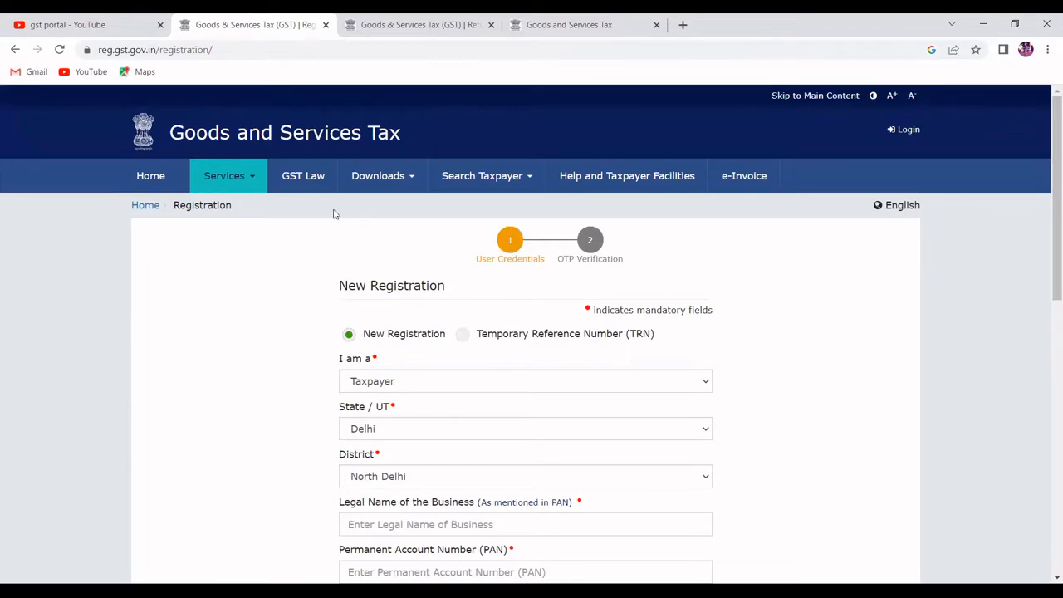
# Step: Leave the registration form for the Create Challan payment service and submit the taxpayer's GSTIN
pyautogui.moveTo(253, 181)
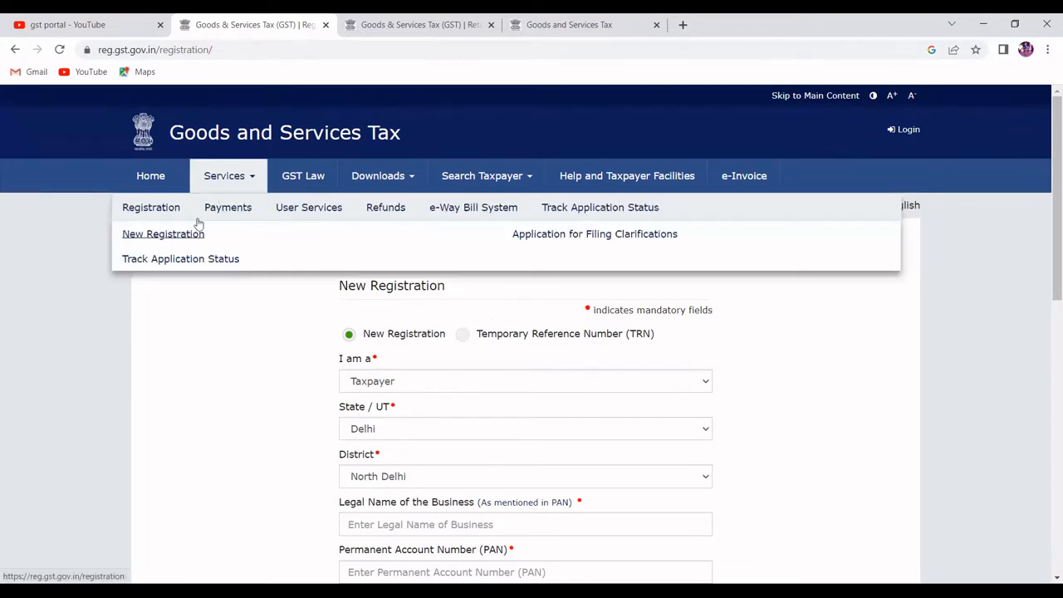
pyautogui.moveTo(232, 214)
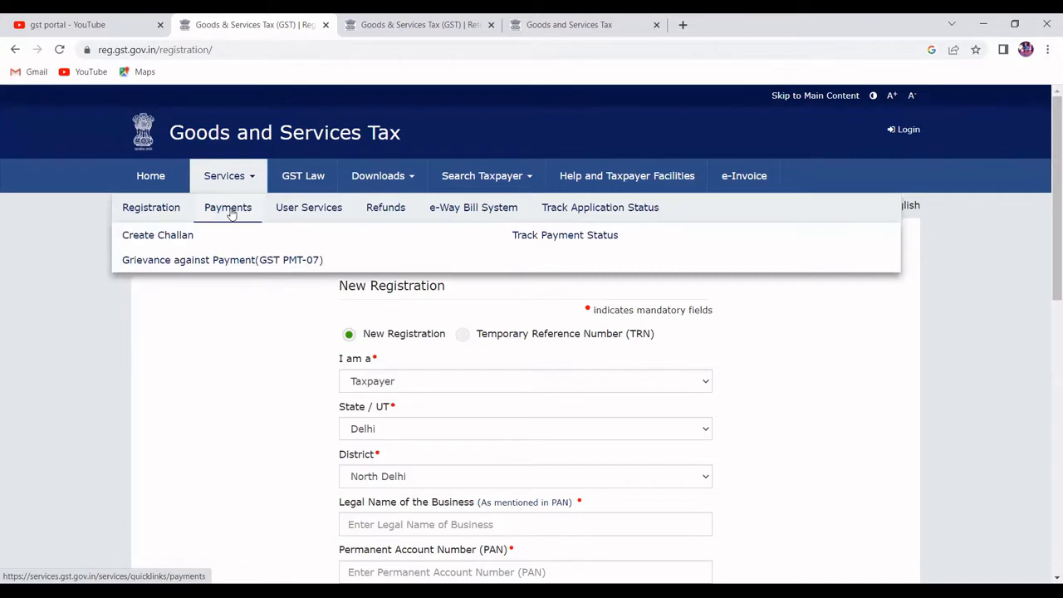
pyautogui.click(177, 241)
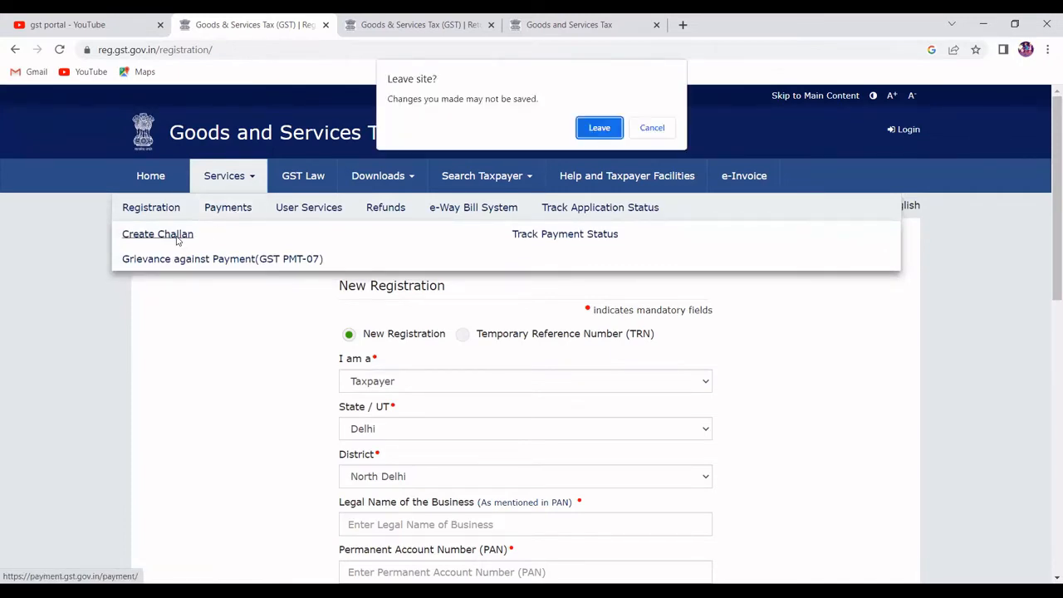
pyautogui.click(599, 128)
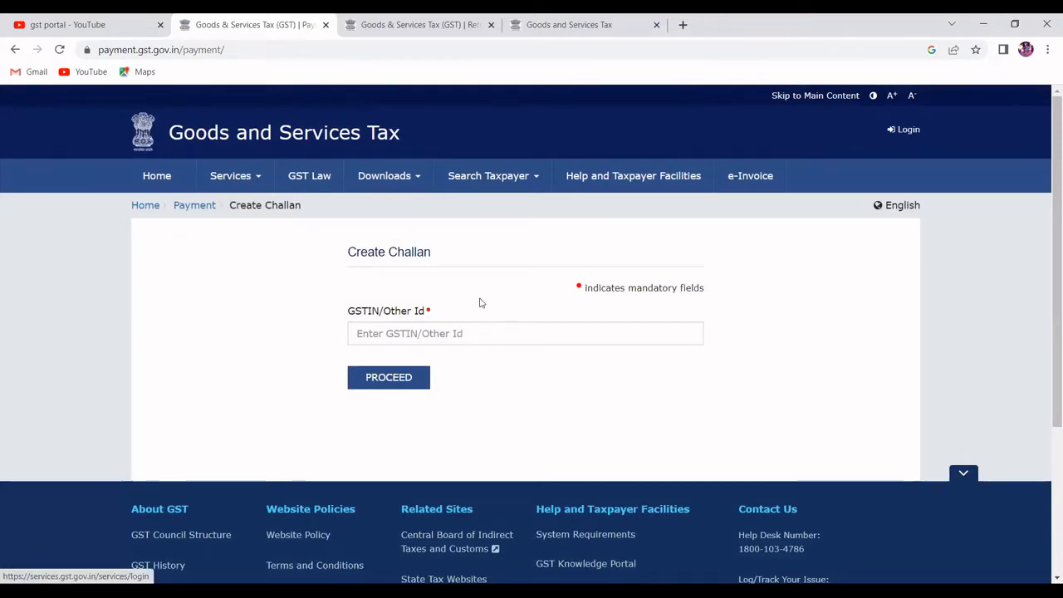
pyautogui.click(374, 338)
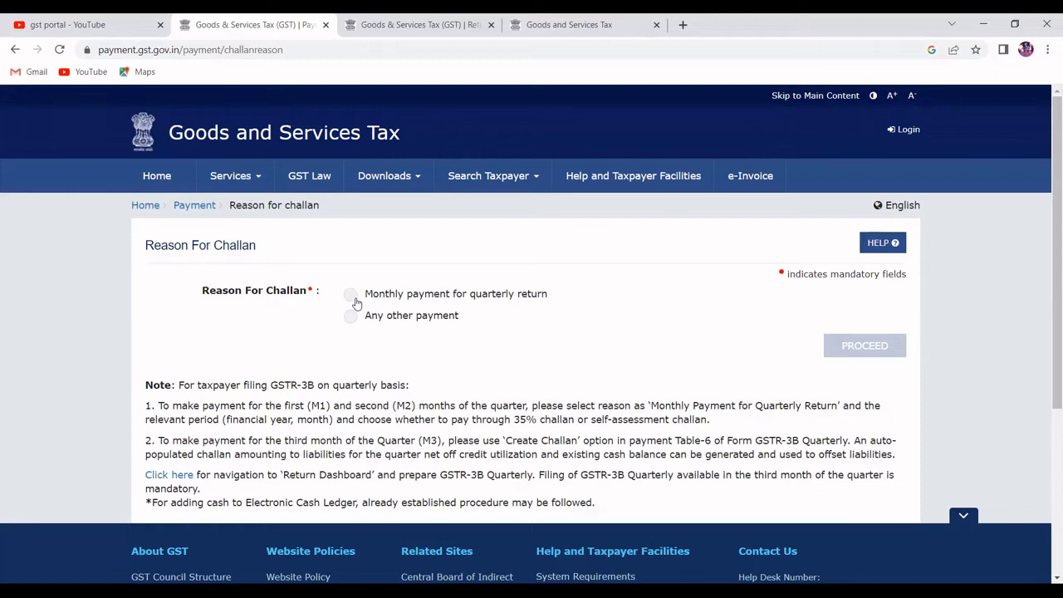
# Step: Try Monthly payment for quarterly return as the challan reason and inspect its Financial Year and Period choices
pyautogui.click(353, 297)
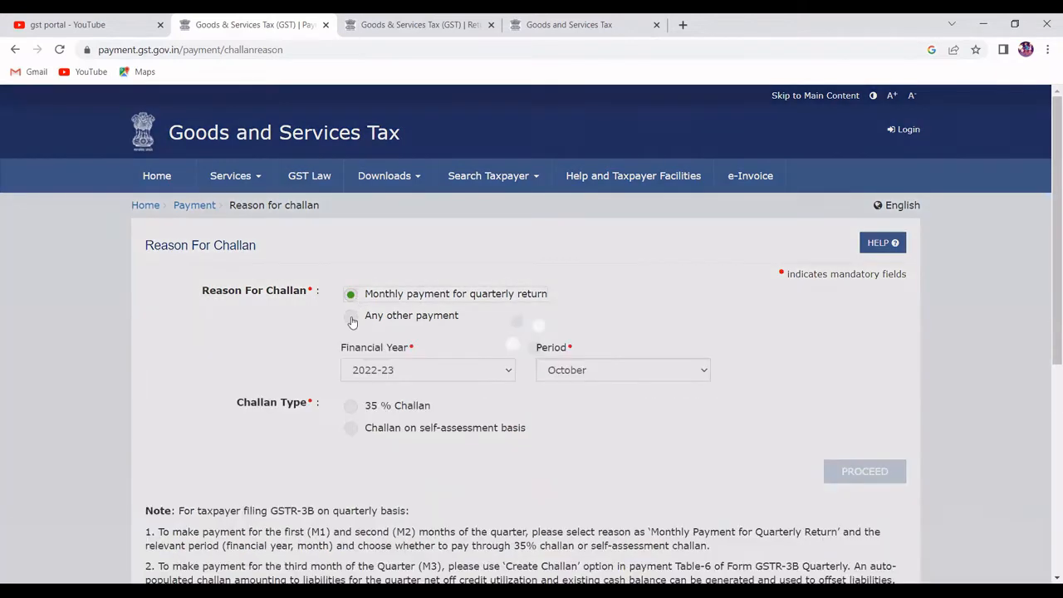
pyautogui.click(352, 318)
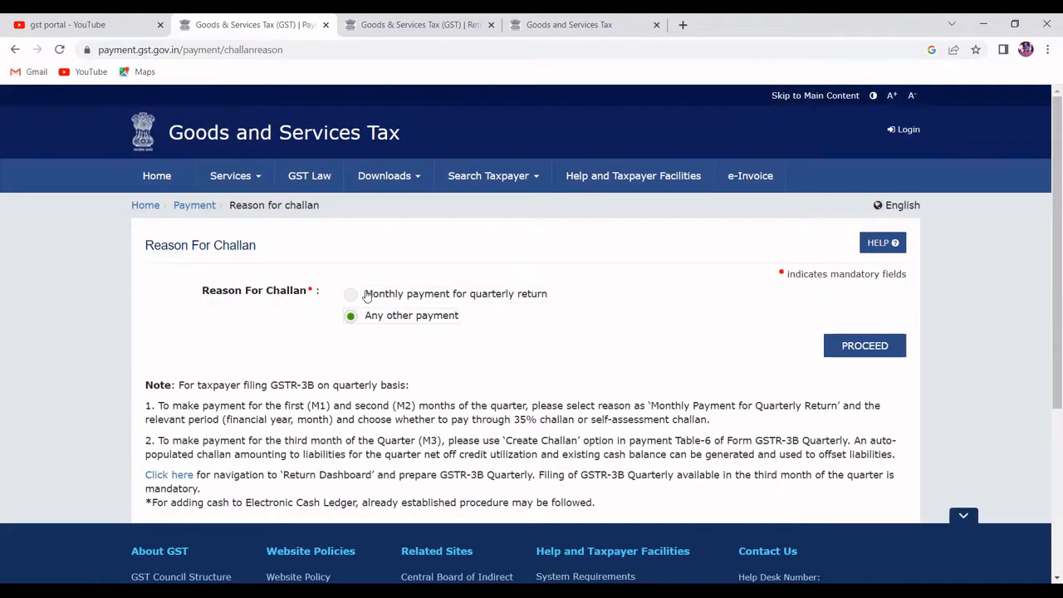
pyautogui.click(355, 296)
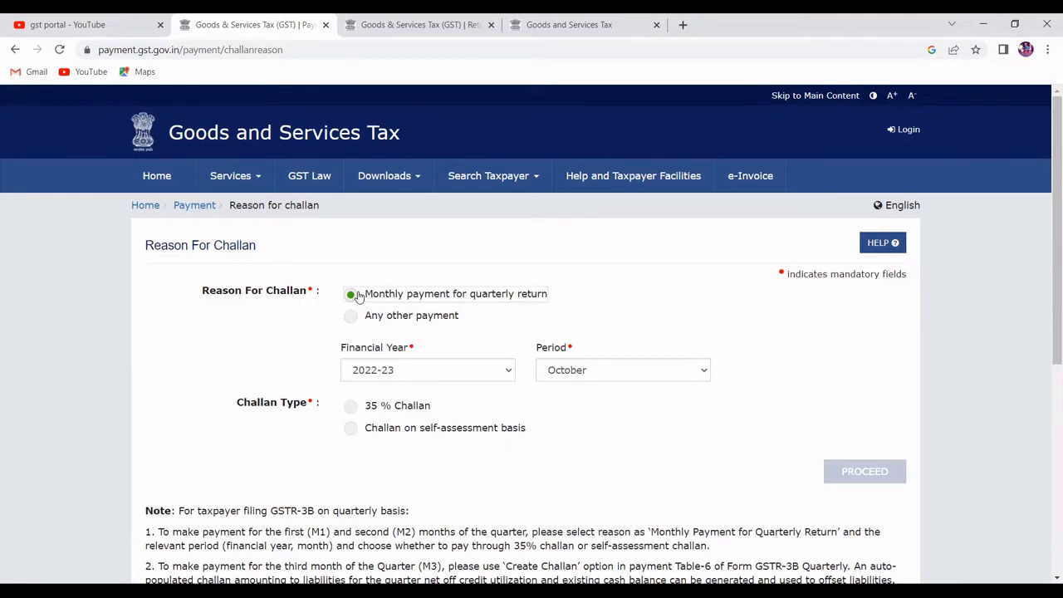
pyautogui.click(407, 374)
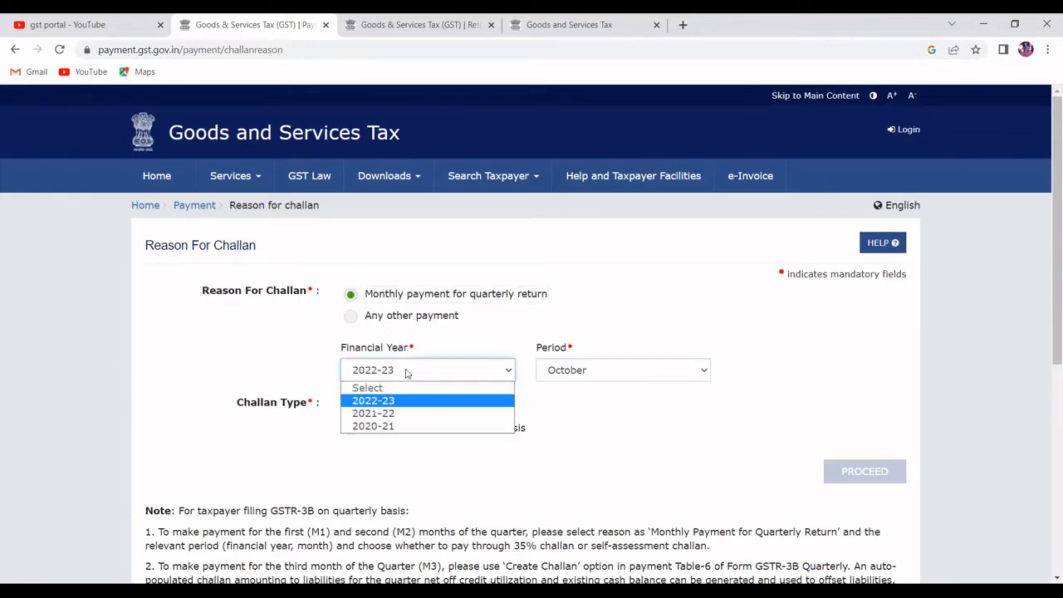
pyautogui.click(605, 371)
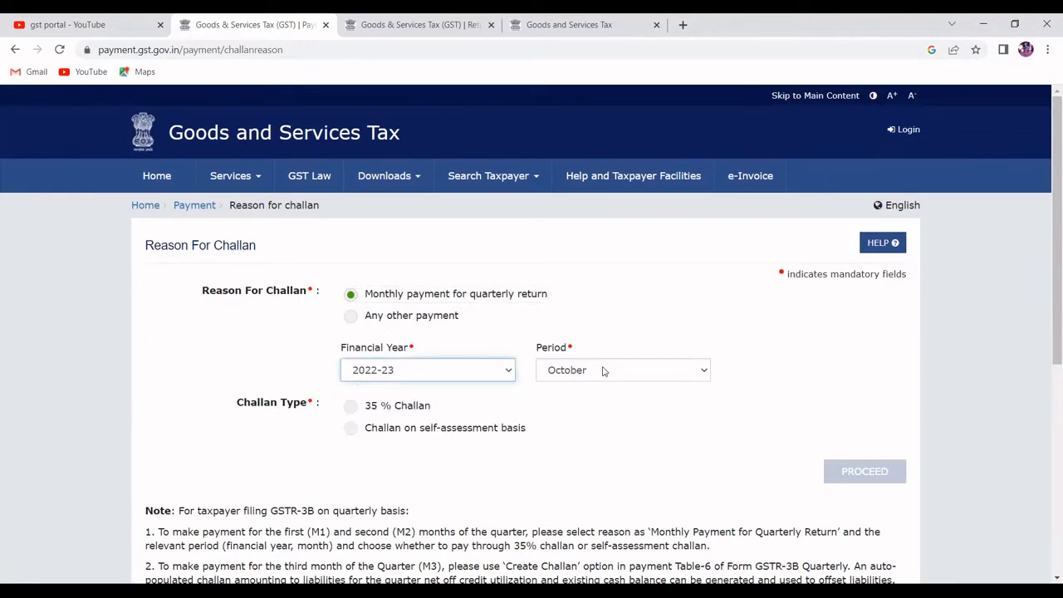
pyautogui.click(604, 372)
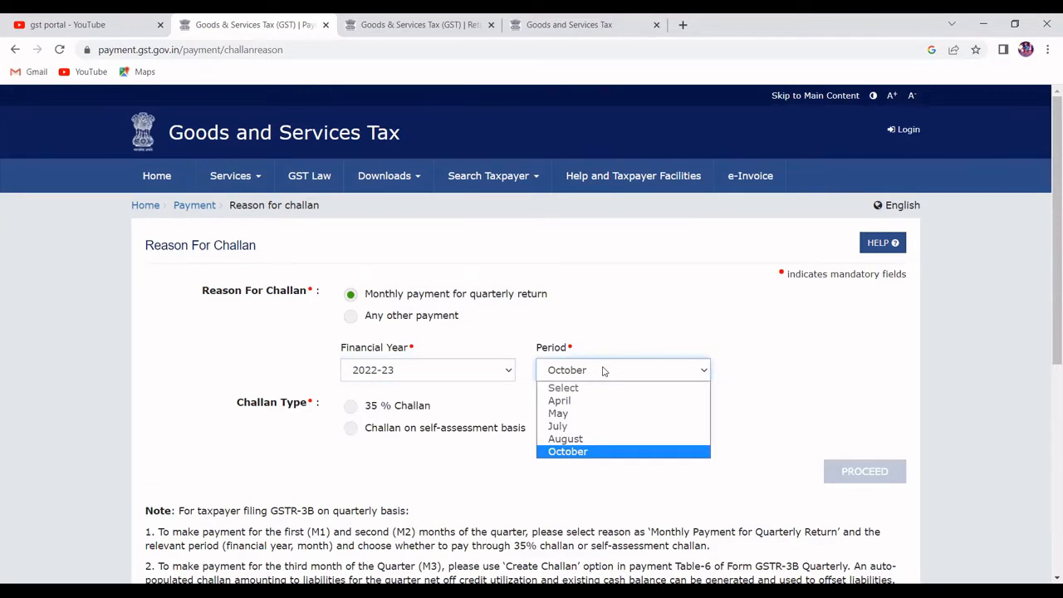
pyautogui.click(604, 371)
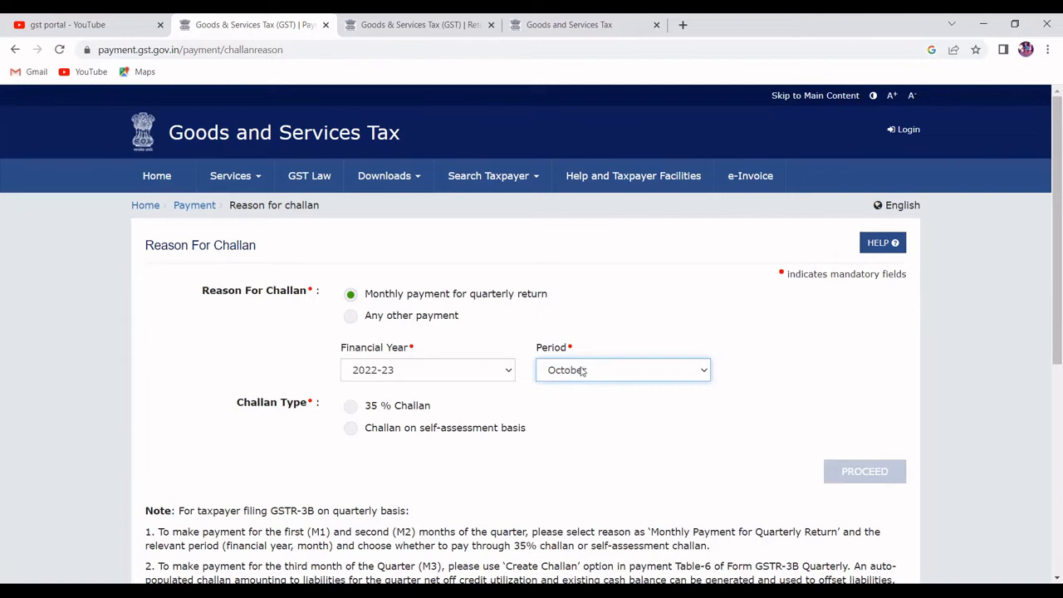
# Step: Set the reason for the challan to Any other payment and proceed to the deposit details
pyautogui.click(394, 320)
pyautogui.click(864, 346)
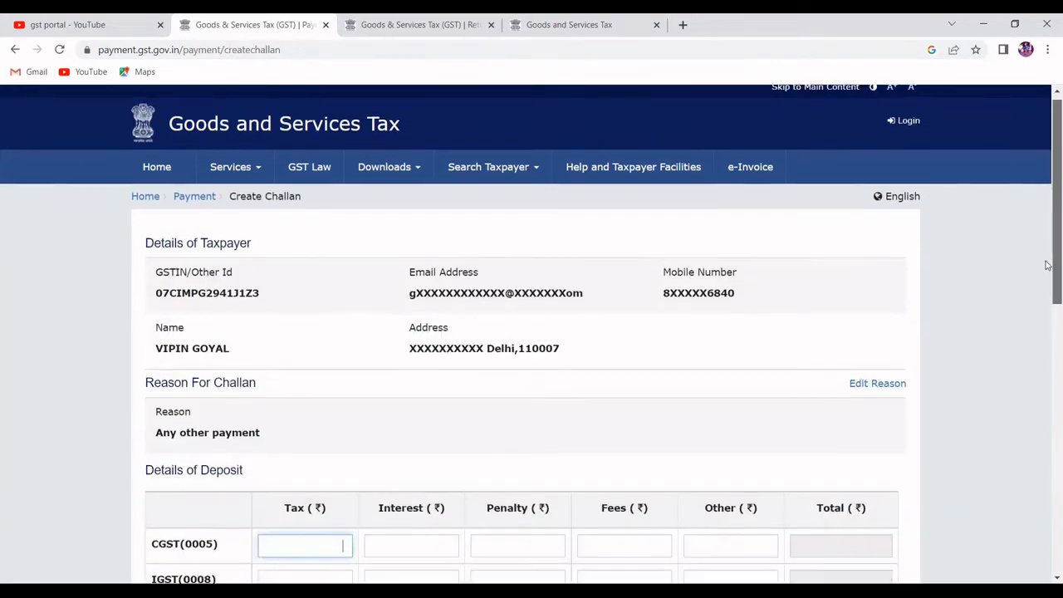
pyautogui.scroll(-4, 1046, 353)
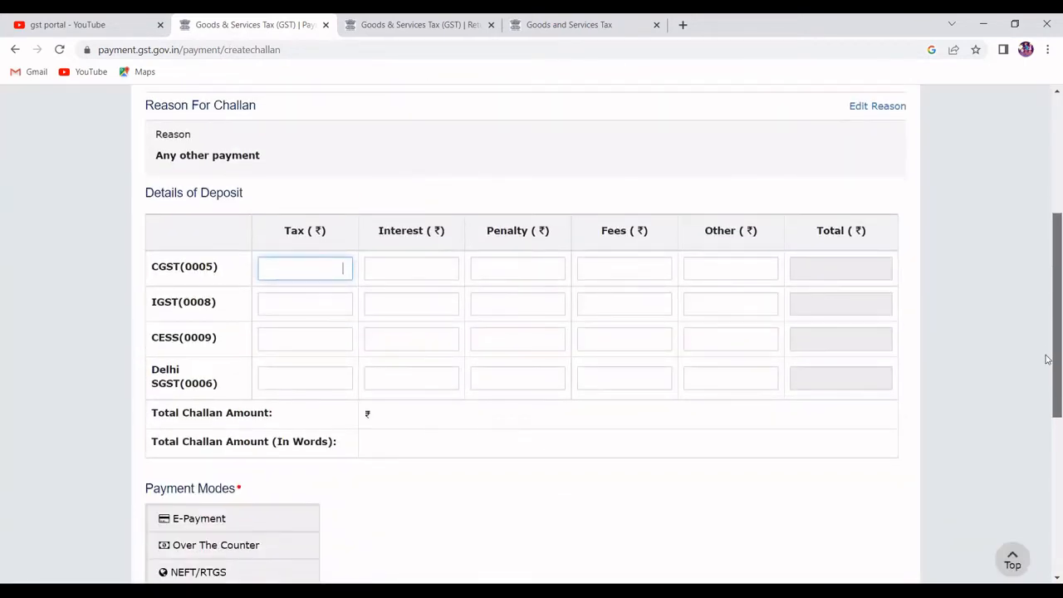
pyautogui.scroll(-1, 1046, 356)
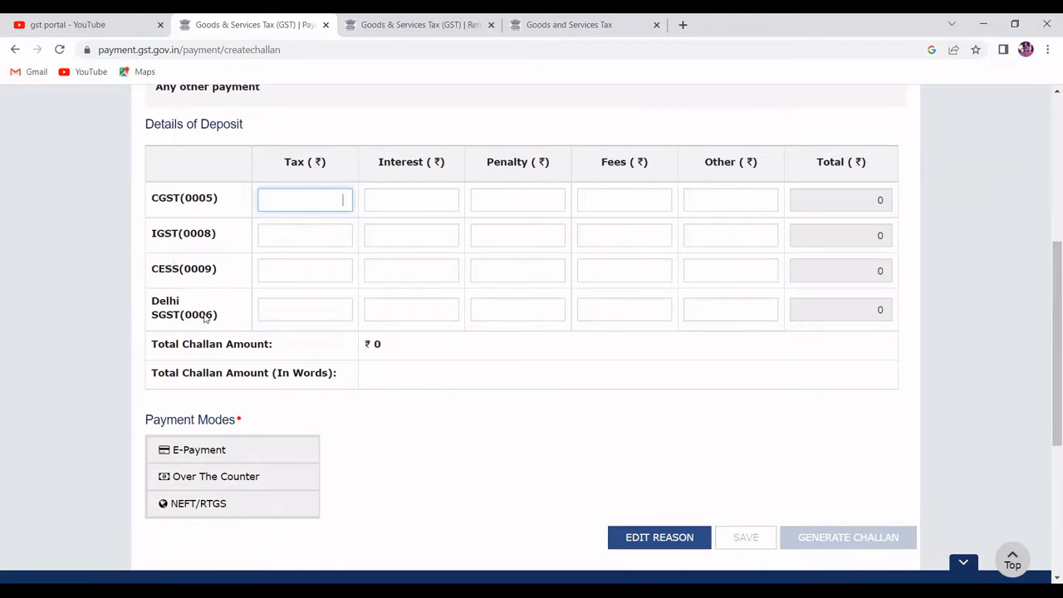
# Step: Enter 1000 as the CGST(0005) tax amount in the deposit details
pyautogui.click(327, 236)
pyautogui.click(312, 206)
pyautogui.write('1000')
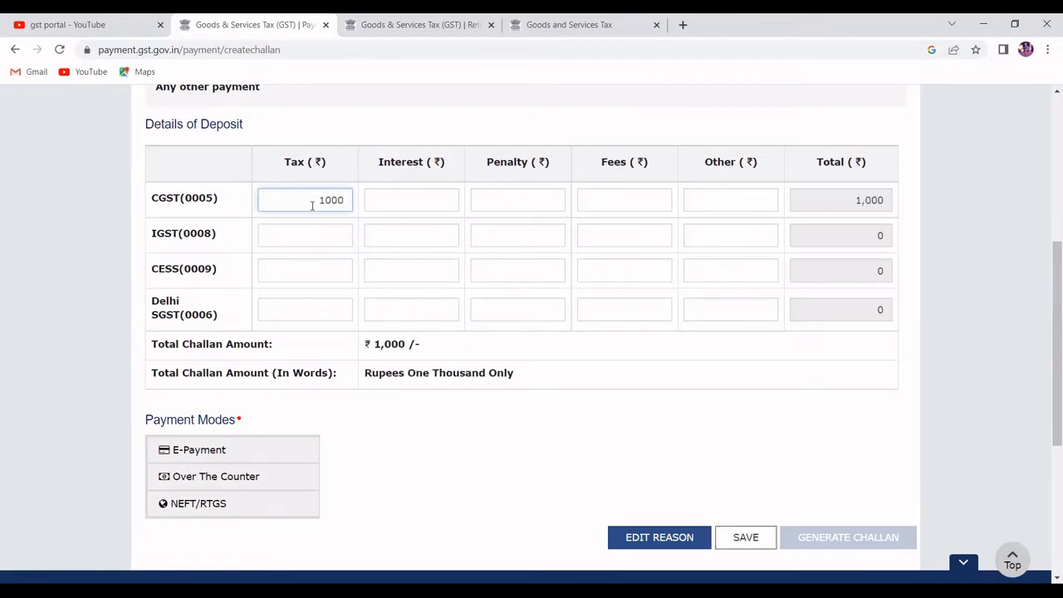
# Step: Enter 1000 as the Delhi SGST(0006) tax amount, leaving the IGST and CESS rows blank
pyautogui.press('Tab')
pyautogui.press('Tab')
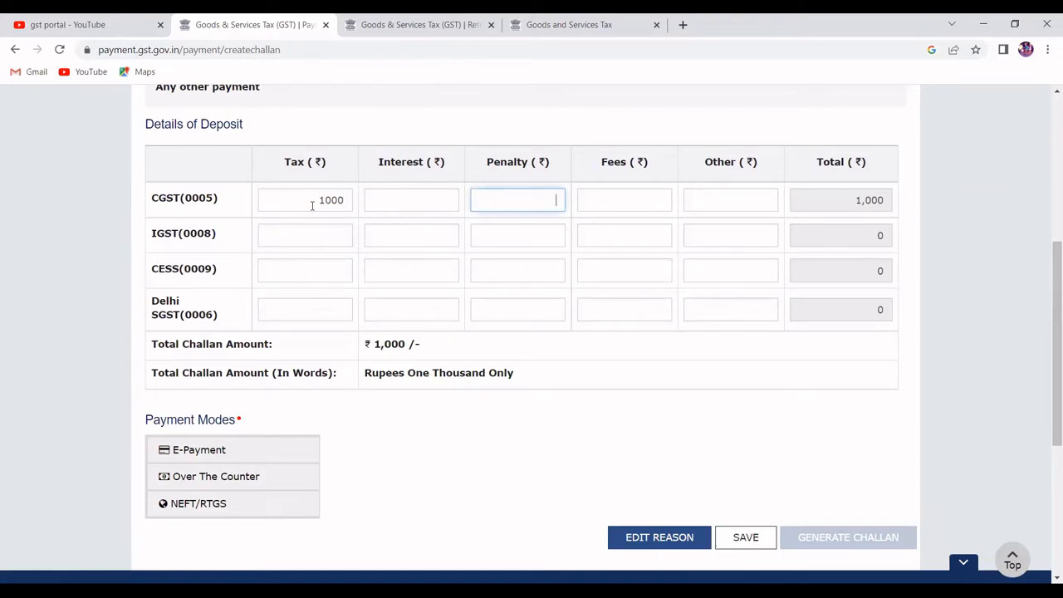
pyautogui.press('Tab')
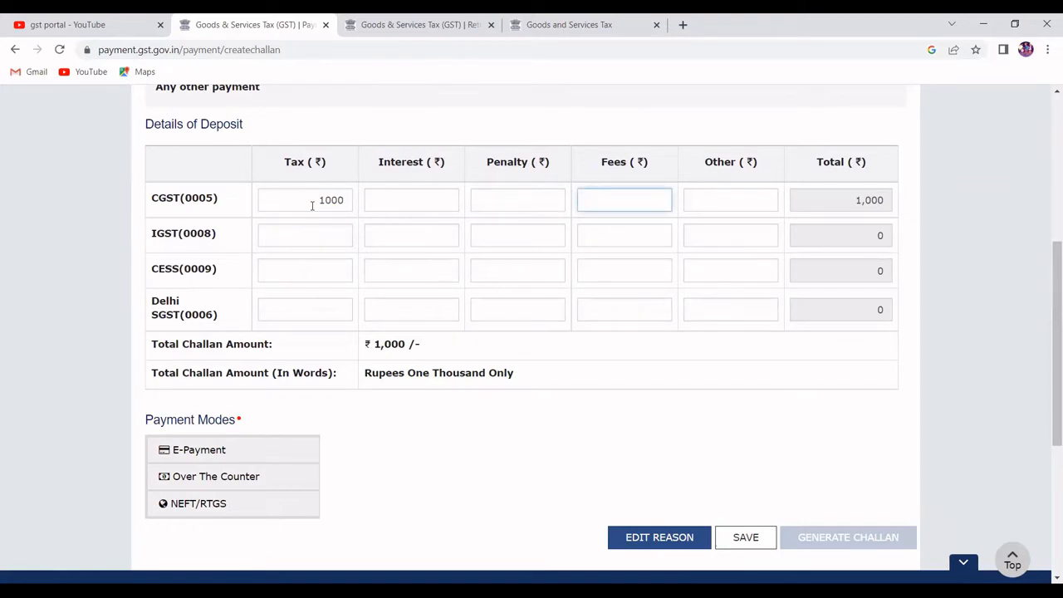
pyautogui.press('Tab')
pyautogui.press('Tab')
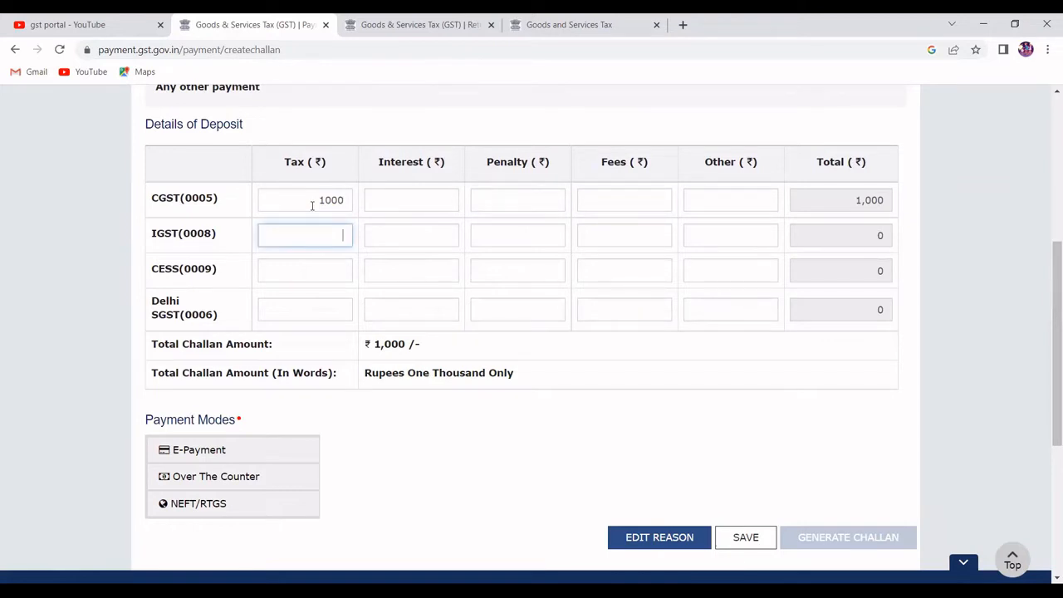
pyautogui.press('Tab')
pyautogui.press('Tab')
pyautogui.press('Tab')
pyautogui.press('Tab')
pyautogui.press('Tab')
pyautogui.press('Tab')
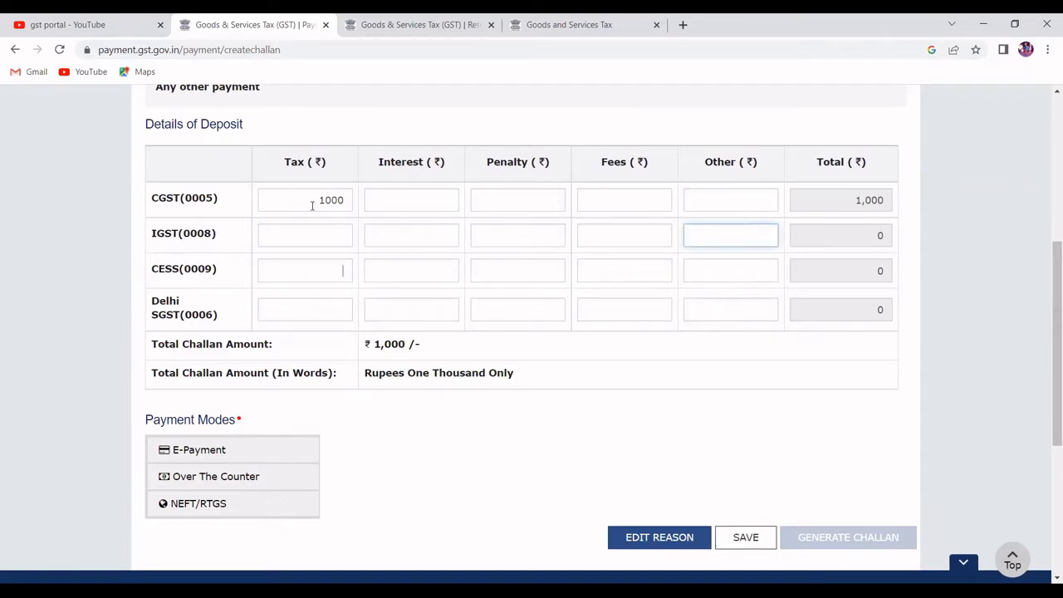
pyautogui.press('Tab')
pyautogui.press('Tab')
pyautogui.press('Tab')
pyautogui.press('Tab')
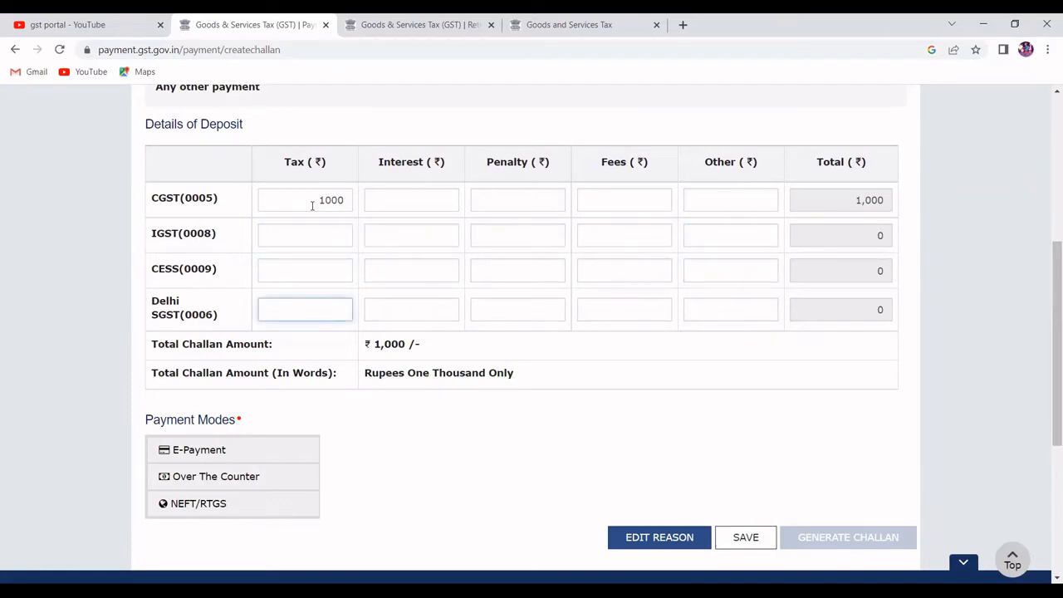
pyautogui.write('1000')
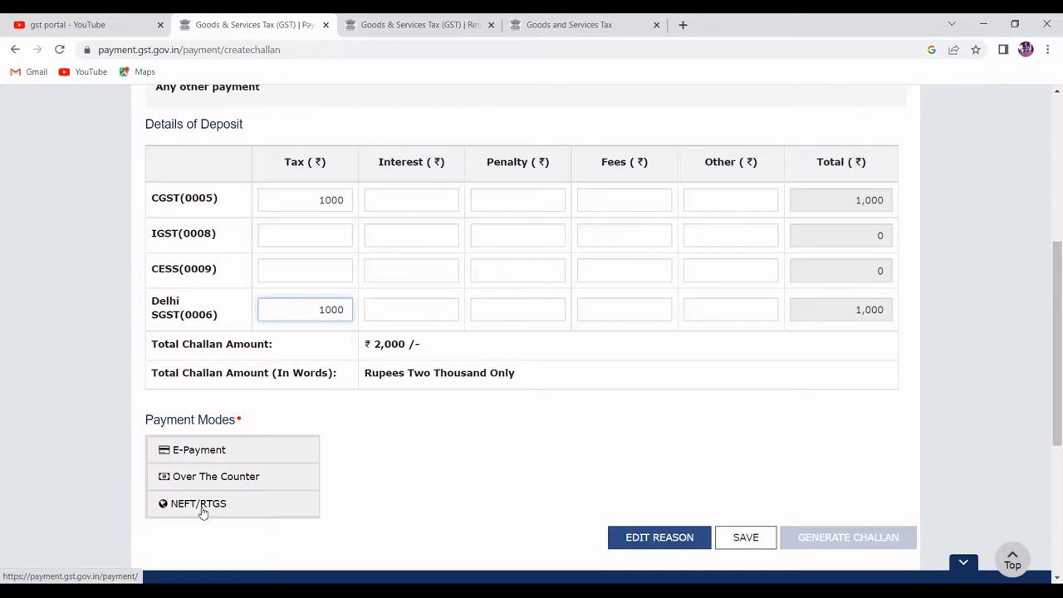
# Step: Open the Search HSN Code page from the portal's user services
pyautogui.scroll(5, 1046, 133)
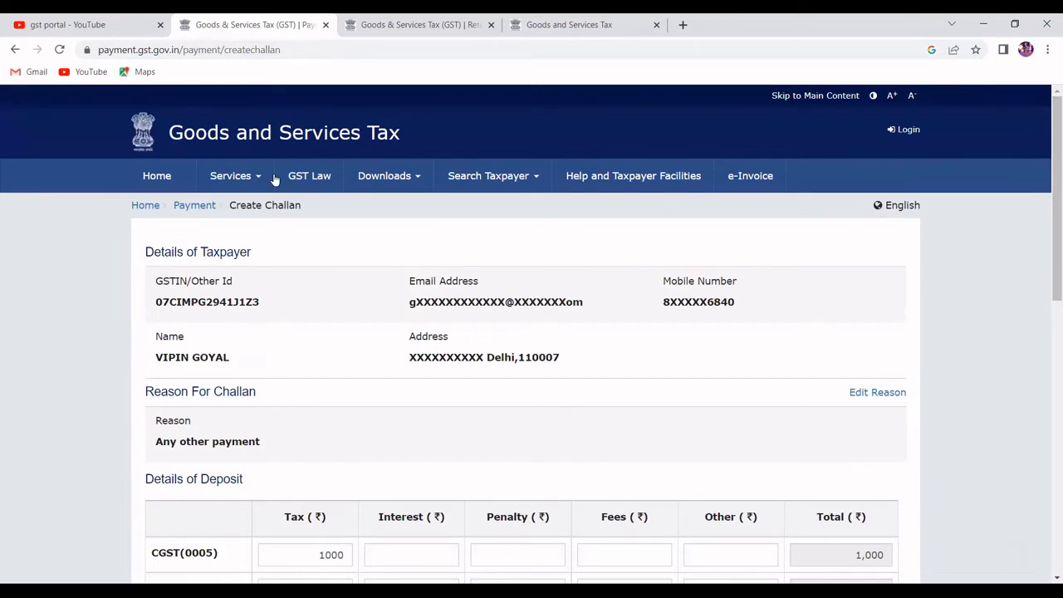
pyautogui.moveTo(261, 178)
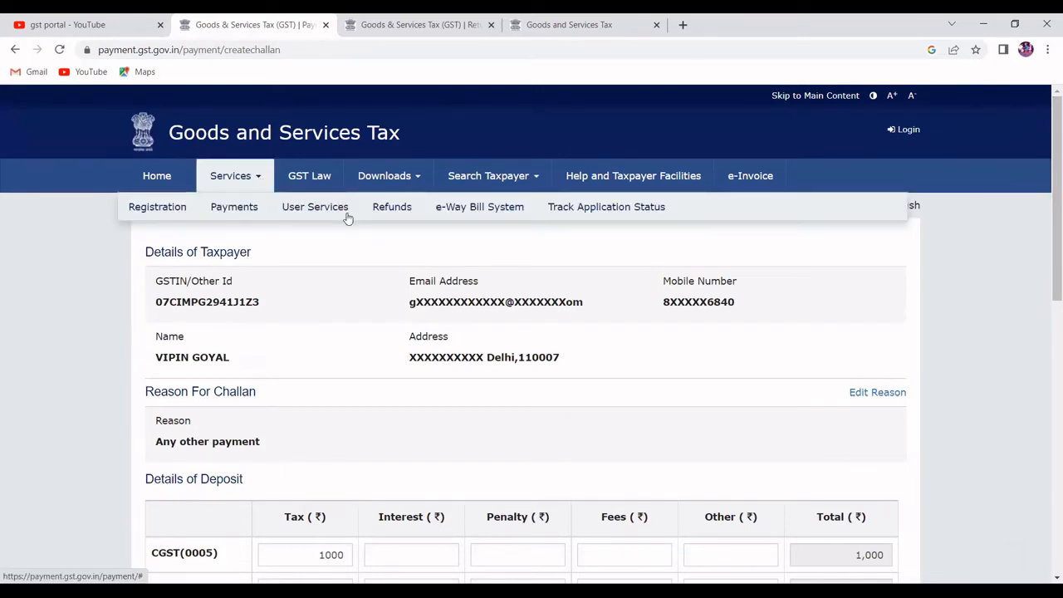
pyautogui.moveTo(348, 217)
pyautogui.click(199, 238)
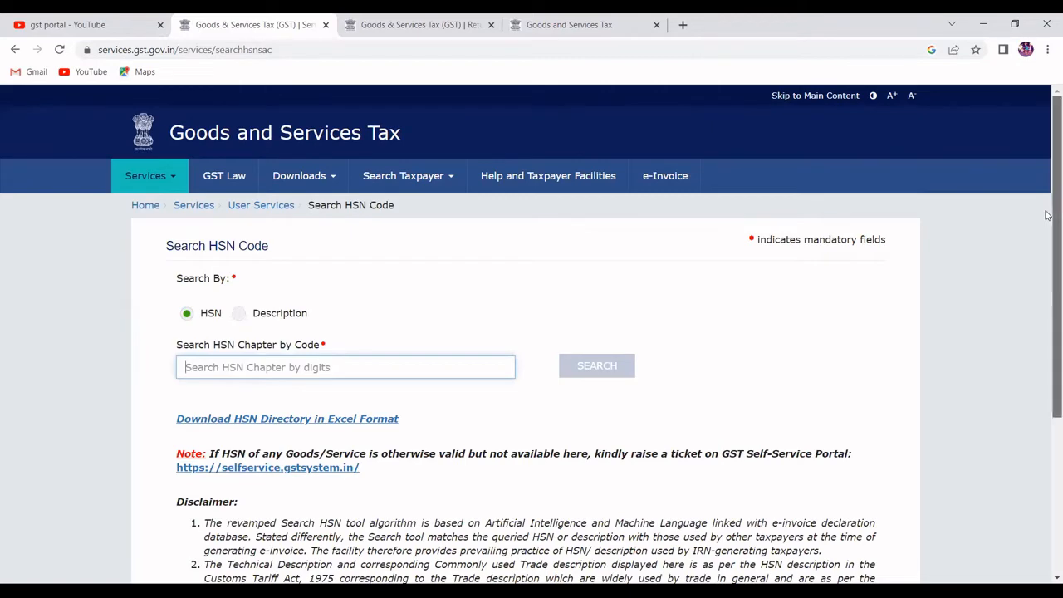
# Step: Download the HSN directory in Excel format from the Search HSN Code page
pyautogui.scroll(-2, 1048, 311)
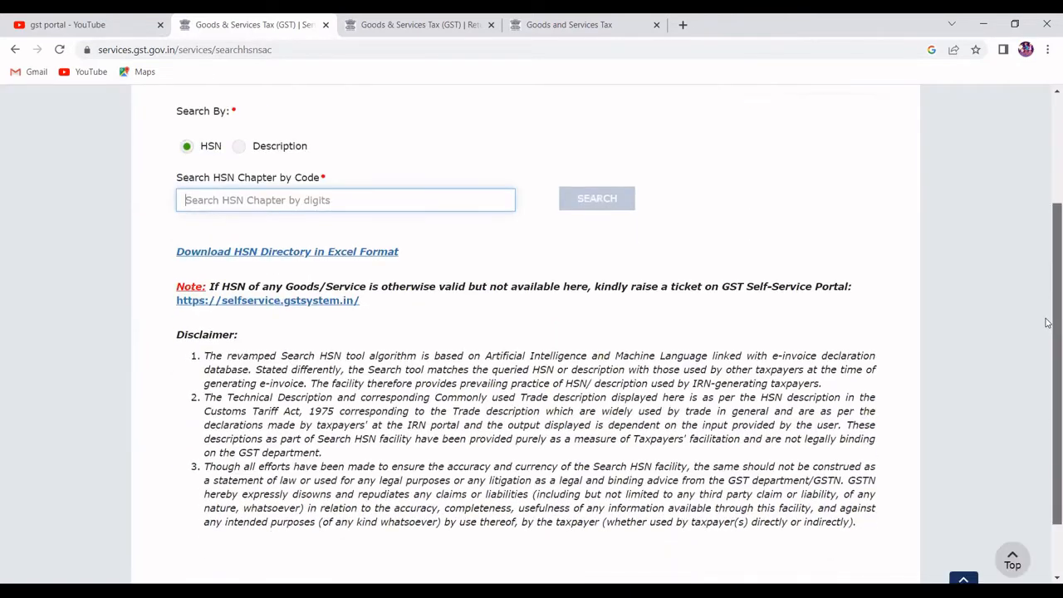
pyautogui.scroll(1, 1046, 289)
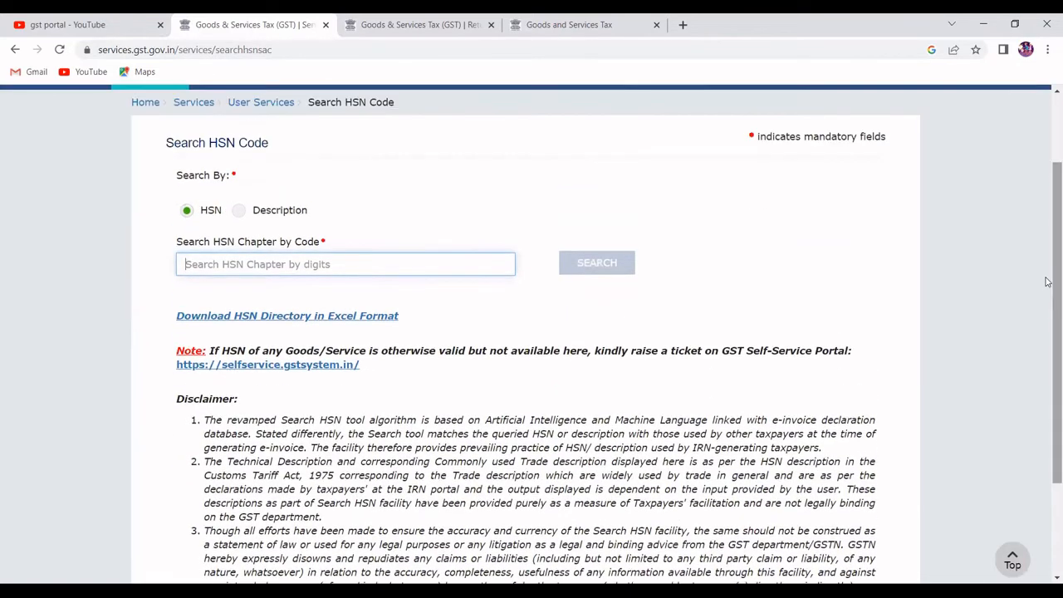
pyautogui.click(293, 323)
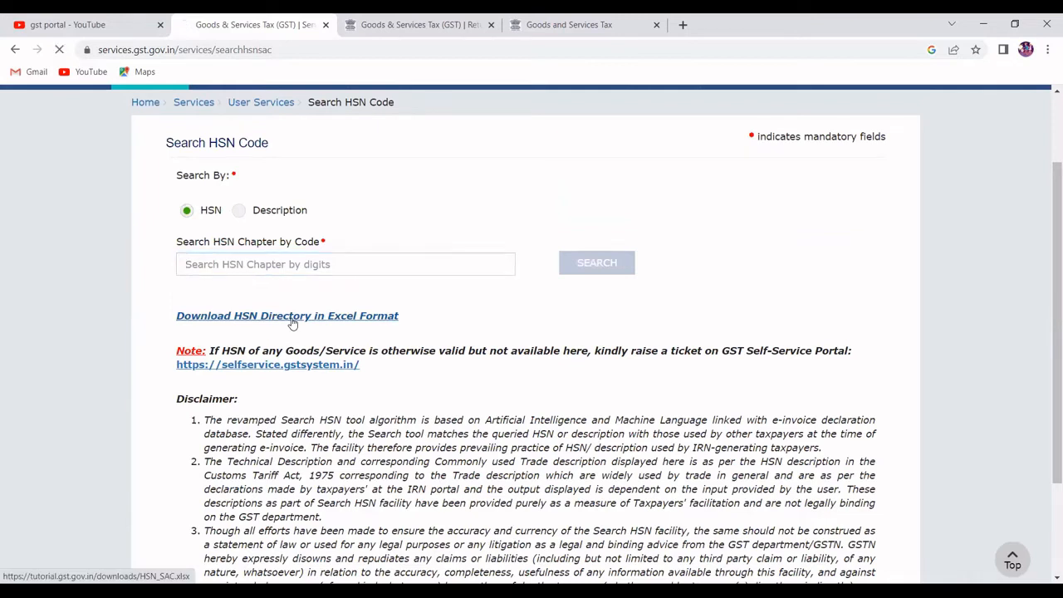
# Step: Open the downloaded HSN_SAC workbook in Microsoft Excel
pyautogui.click(75, 571)
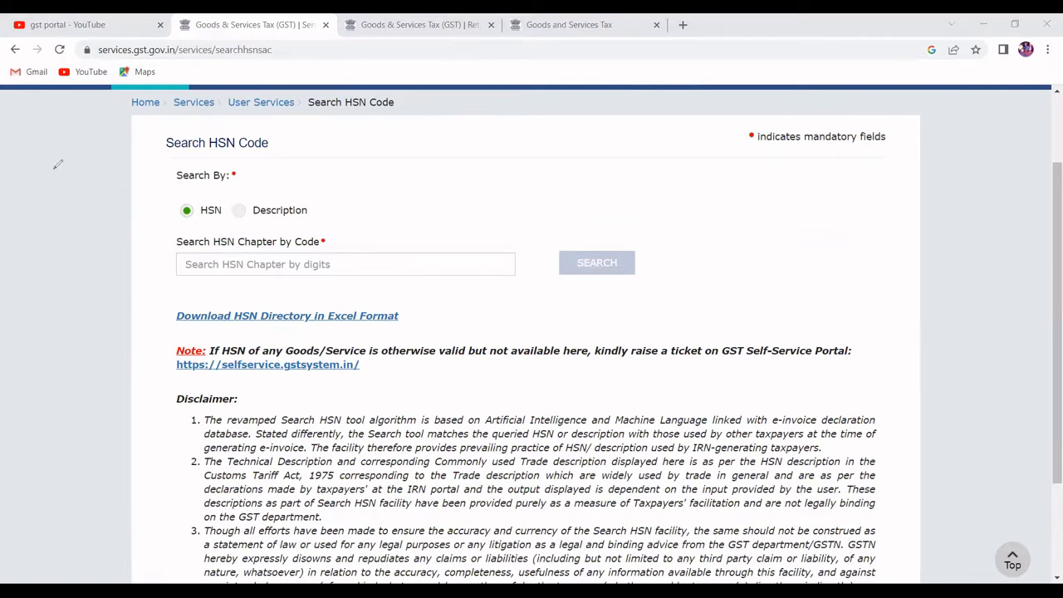
pyautogui.hotkey('alt', 'Tab')
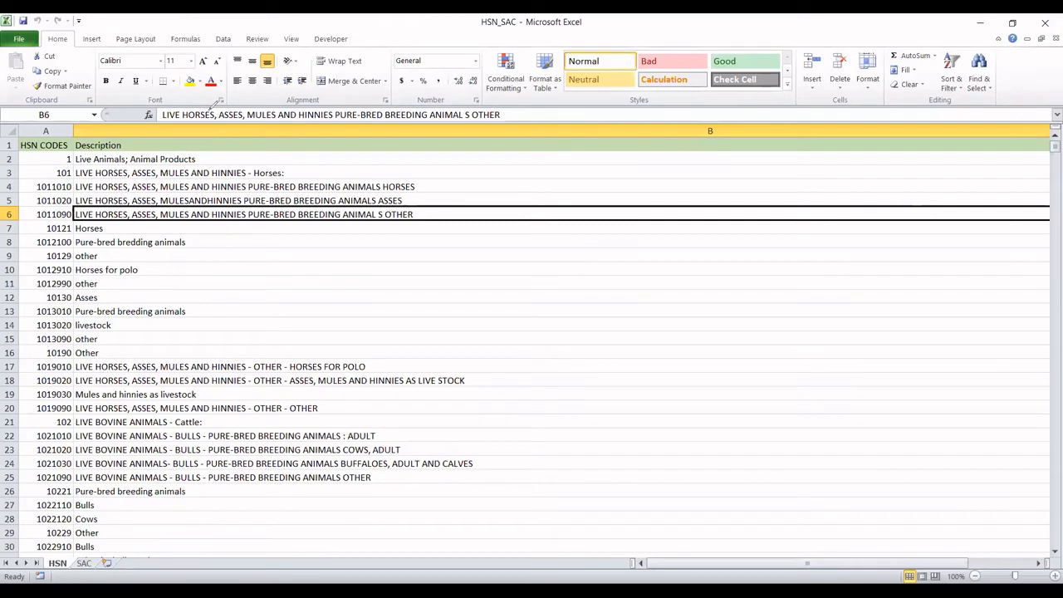
# Step: Examine the HSN codes and their descriptions on the HSN sheet, going down the code column from the first entry
pyautogui.click(53, 160)
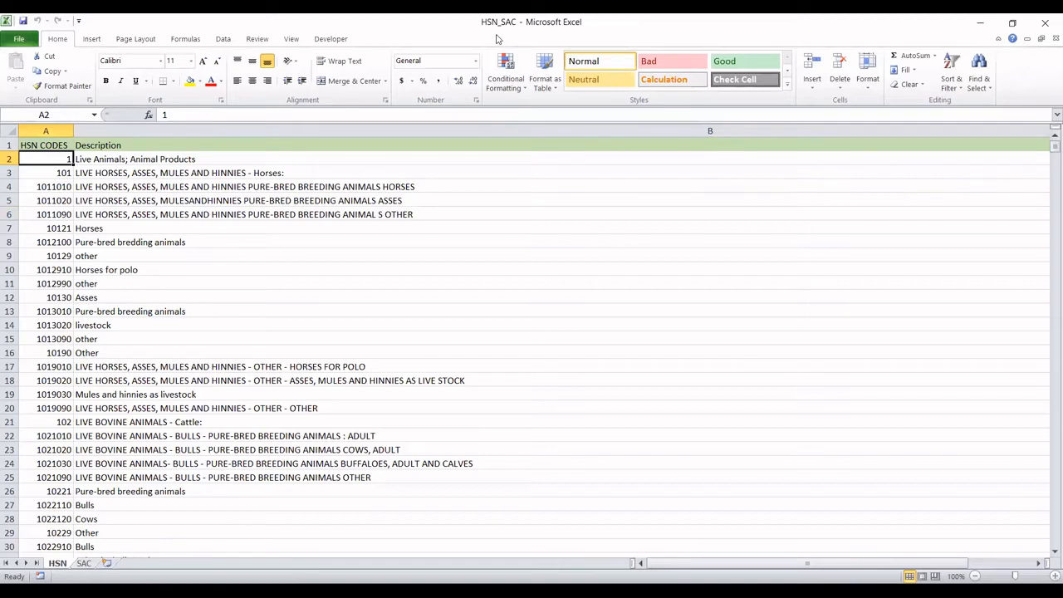
pyautogui.press('Down')
pyautogui.press('Down')
pyautogui.press('Down')
pyautogui.press('Down')
pyautogui.press('Down')
pyautogui.press('Down')
pyautogui.press('Down')
pyautogui.press('Down')
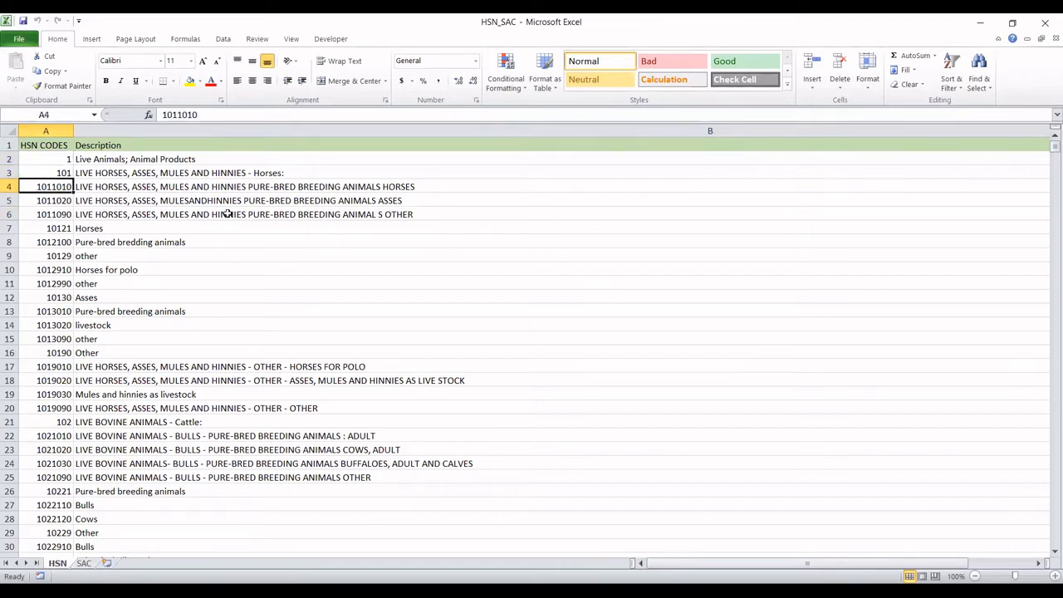
pyautogui.press('Down')
pyautogui.press('Down')
pyautogui.press('Down')
pyautogui.press('Down')
pyautogui.press('Down')
pyautogui.press('Down')
pyautogui.press('Down')
pyautogui.press('Down')
pyautogui.press('Down')
pyautogui.press('Down')
pyautogui.press('Down')
pyautogui.press('Down')
pyautogui.press('Down')
pyautogui.press('Down')
pyautogui.press('Down')
pyautogui.press('Down')
pyautogui.press('Down')
pyautogui.press('Down')
pyautogui.press('Down')
pyautogui.press('Down')
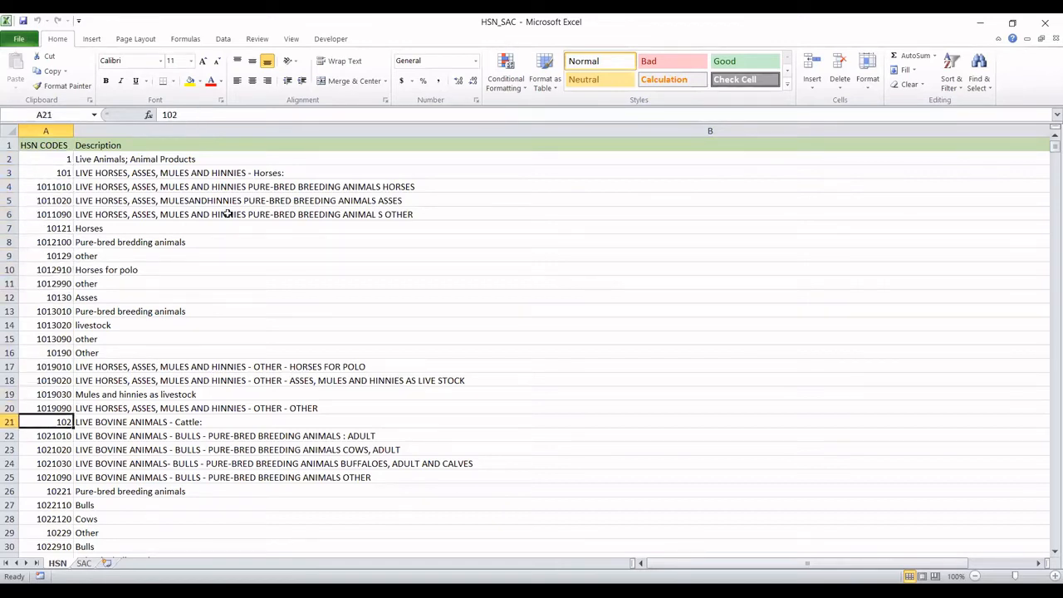
pyautogui.press('Down')
pyautogui.press('Down')
pyautogui.press('Down')
pyautogui.press('Down')
pyautogui.press('Down')
pyautogui.press('Down')
pyautogui.press('Down')
pyautogui.press('Down')
pyautogui.press('Down')
pyautogui.press('Down')
pyautogui.press('Down')
pyautogui.press('Down')
pyautogui.press('Down')
pyautogui.press('Down')
pyautogui.press('Down')
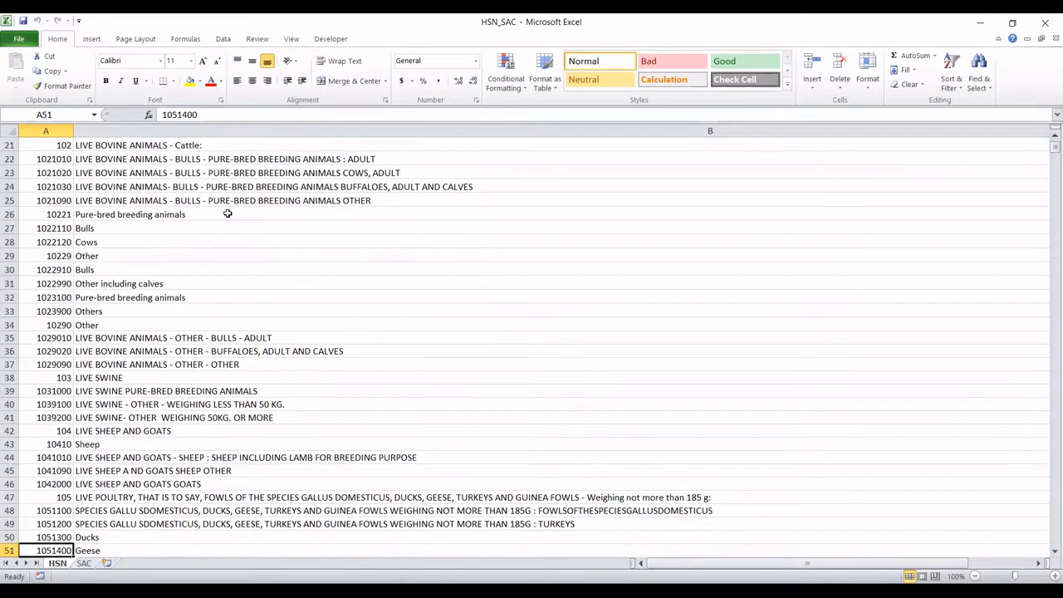
pyautogui.press('Down')
pyautogui.press('Down')
pyautogui.press('Down')
pyautogui.press('Down')
pyautogui.press('Down')
pyautogui.press('Down')
pyautogui.press('Down')
pyautogui.press('Down')
pyautogui.press('Down')
pyautogui.press('Down')
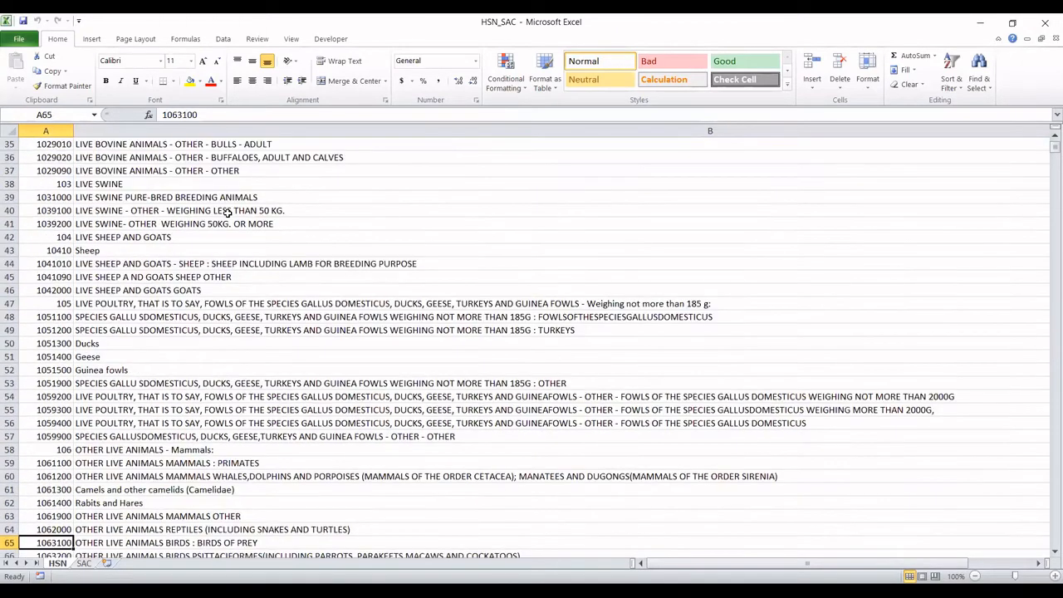
pyautogui.press('Down')
pyautogui.press('Down')
pyautogui.press('Down')
pyautogui.press('Down')
pyautogui.press('Down')
pyautogui.press('Down')
pyautogui.press('Down')
pyautogui.press('Down')
pyautogui.press('Down')
pyautogui.press('Down')
pyautogui.press('Down')
pyautogui.press('Down')
pyautogui.press('Down')
pyautogui.press('Down')
pyautogui.press('Down')
pyautogui.press('Down')
pyautogui.press('Down')
pyautogui.press('Down')
pyautogui.press('Down')
pyautogui.press('Down')
pyautogui.press('Down')
pyautogui.press('Down')
pyautogui.press('Down')
pyautogui.press('Down')
pyautogui.press('Down')
pyautogui.press('Down')
pyautogui.press('Down')
pyautogui.press('Down')
pyautogui.press('Down')
pyautogui.press('Down')
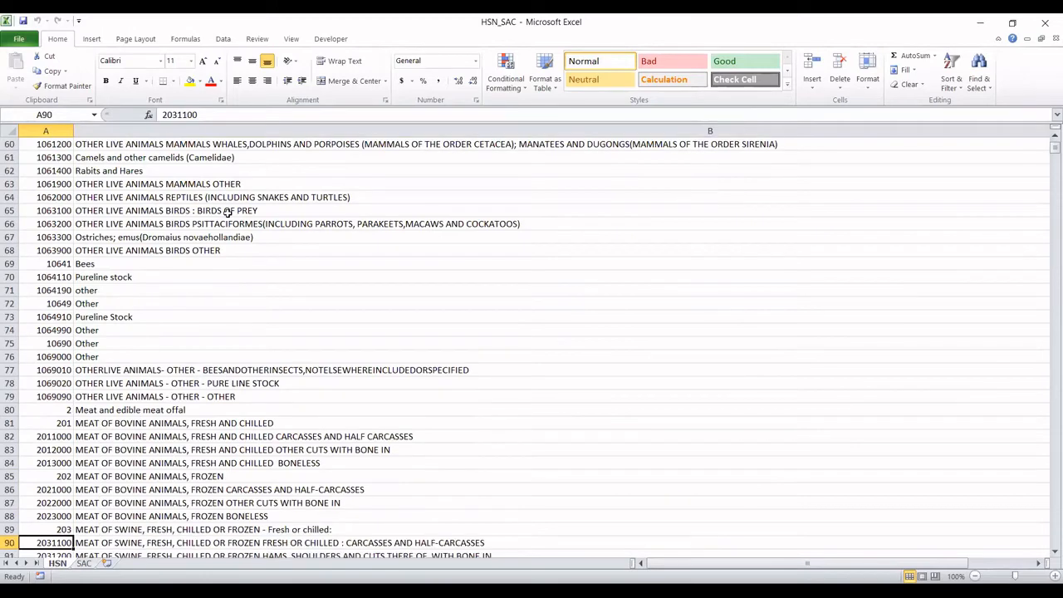
pyautogui.press('Down')
pyautogui.press('Down')
pyautogui.press('Down')
pyautogui.press('Down')
pyautogui.press('Down')
pyautogui.press('Down')
pyautogui.press('Down')
pyautogui.press('Down')
pyautogui.press('Down')
pyautogui.press('Down')
pyautogui.press('Down')
pyautogui.press('Down')
pyautogui.press('Down')
pyautogui.press('Down')
pyautogui.press('Down')
pyautogui.press('Down')
pyautogui.press('Down')
pyautogui.press('Down')
pyautogui.press('Down')
pyautogui.press('Down')
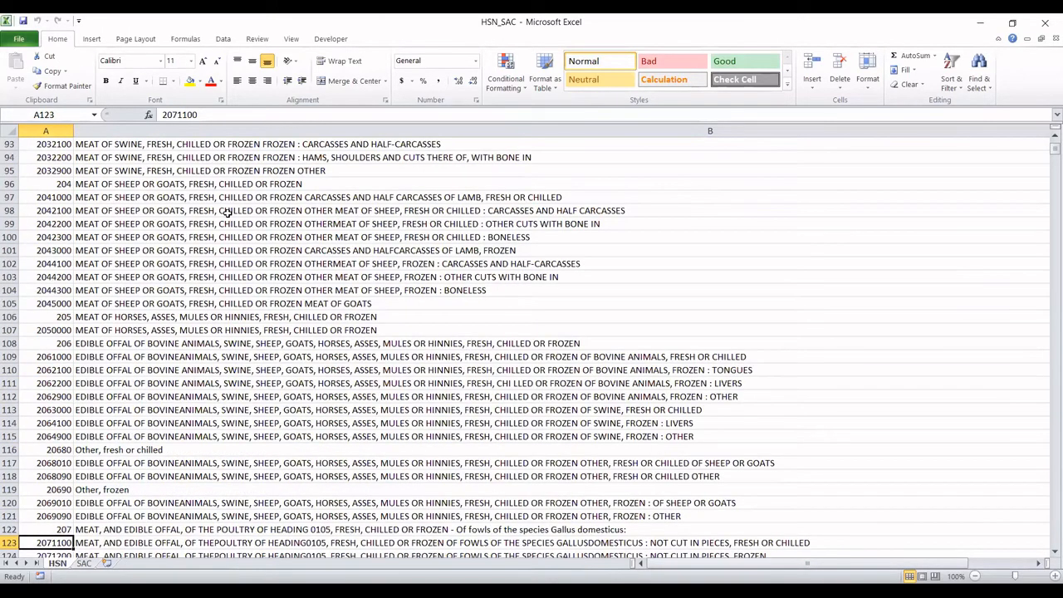
pyautogui.press('Down')
pyautogui.press('Down')
pyautogui.press('Down')
pyautogui.press('Down')
pyautogui.press('Down')
pyautogui.press('Down')
pyautogui.press('Down')
pyautogui.press('Down')
pyautogui.press('Down')
pyautogui.press('Down')
pyautogui.press('Down')
pyautogui.press('Down')
pyautogui.press('Down')
pyautogui.press('Down')
pyautogui.press('Down')
pyautogui.press('Down')
pyautogui.press('Down')
pyautogui.press('Down')
pyautogui.press('Down')
pyautogui.press('Down')
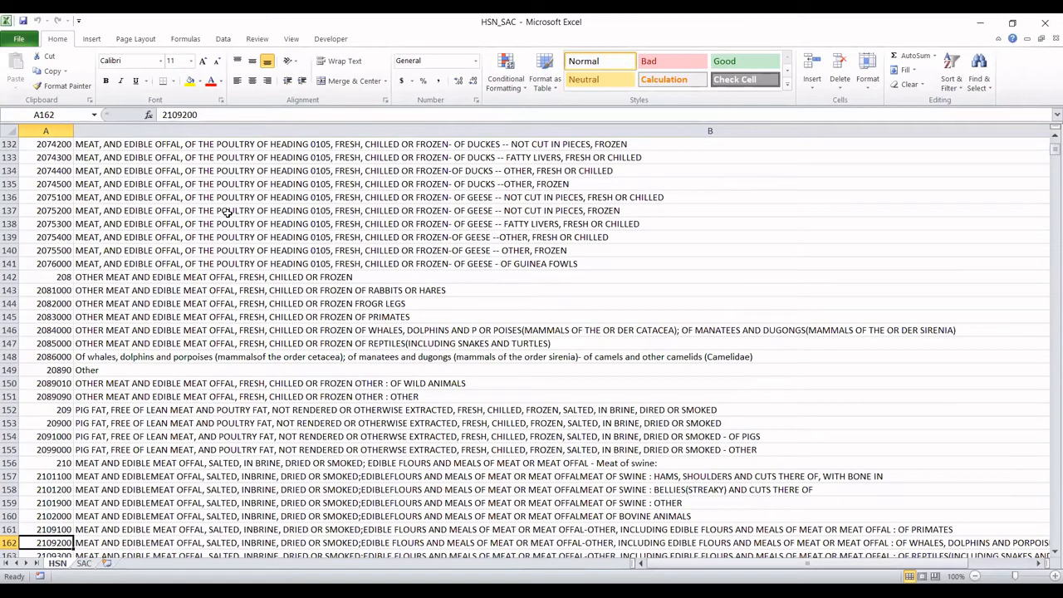
pyautogui.press('Down')
pyautogui.press('Down')
pyautogui.press('Down')
pyautogui.press('Down')
pyautogui.press('Down')
pyautogui.press('Down')
pyautogui.press('Down')
pyautogui.press('Down')
pyautogui.press('Down')
pyautogui.press('Down')
pyautogui.press('Down')
pyautogui.press('Down')
pyautogui.press('Down')
pyautogui.press('Down')
pyautogui.press('Down')
pyautogui.press('Down')
pyautogui.press('Down')
pyautogui.press('Down')
pyautogui.press('Down')
pyautogui.press('Down')
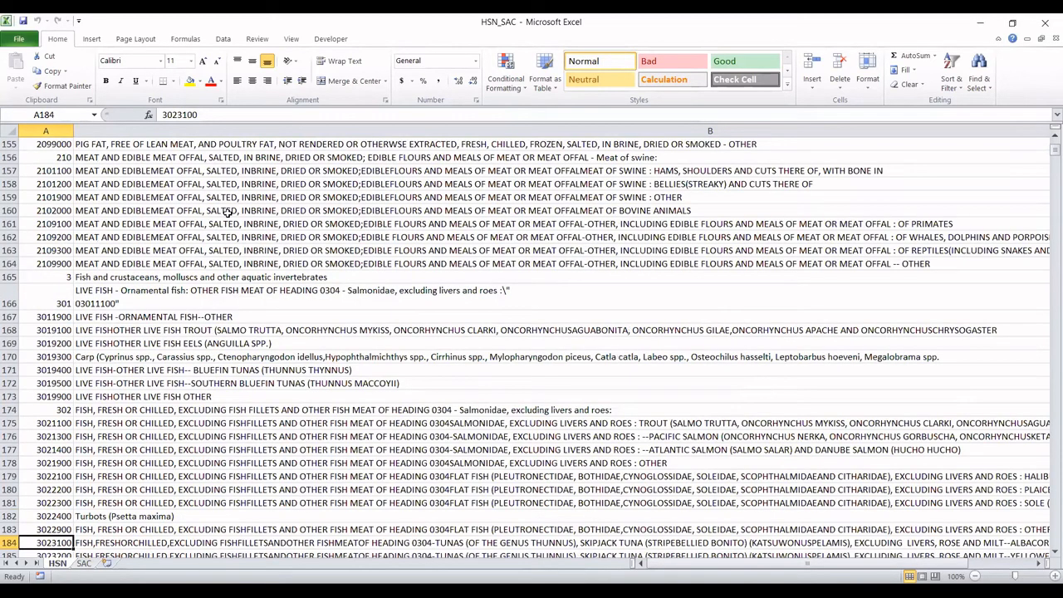
# Step: Examine the fish and seafood codes with their descriptions further down the HSN sheet
pyautogui.press('Down')
pyautogui.press('Down')
pyautogui.press('Down')
pyautogui.press('Down')
pyautogui.press('Down')
pyautogui.press('Down')
pyautogui.press('Down')
pyautogui.press('Down')
pyautogui.press('Down')
pyautogui.press('Down')
pyautogui.press('Down')
pyautogui.press('Down')
pyautogui.press('Down')
pyautogui.press('Down')
pyautogui.press('Down')
pyautogui.press('Down')
pyautogui.press('Down')
pyautogui.press('Down')
pyautogui.press('Down')
pyautogui.press('Down')
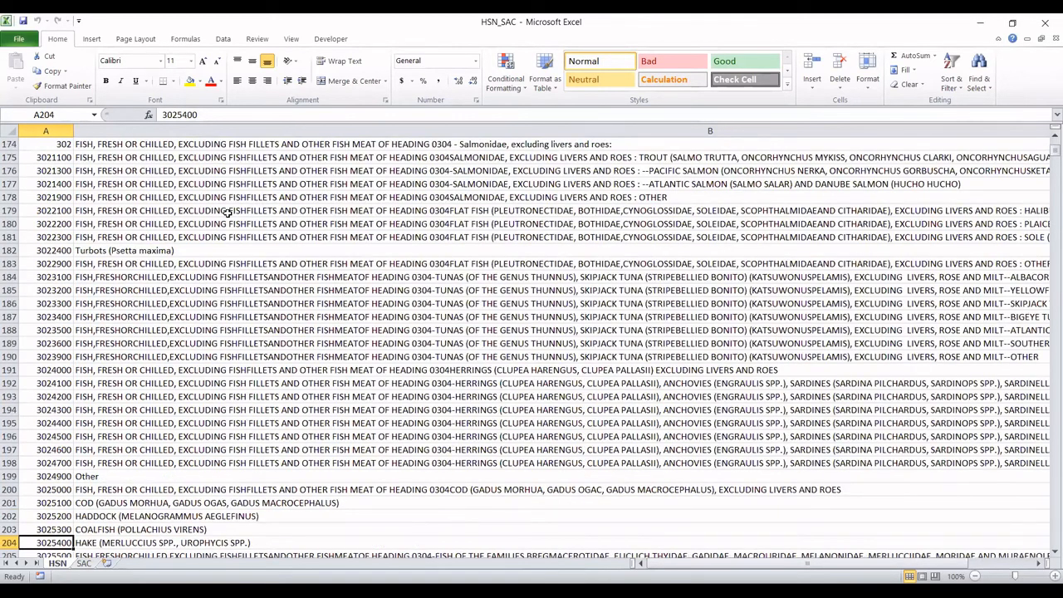
pyautogui.press('Down')
pyautogui.press('Down')
pyautogui.press('Down')
pyautogui.press('Down')
pyautogui.press('Down')
pyautogui.press('Down')
pyautogui.press('Down')
pyautogui.press('Down')
pyautogui.press('Down')
pyautogui.press('Down')
pyautogui.press('Down')
pyautogui.press('Down')
pyautogui.press('Down')
pyautogui.press('Down')
pyautogui.press('Down')
pyautogui.press('Down')
pyautogui.press('Down')
pyautogui.press('Down')
pyautogui.press('Down')
pyautogui.press('Down')
# Step: Open the SAC sheet and examine the service codes and descriptions, going down through the construction services
pyautogui.click(84, 563)
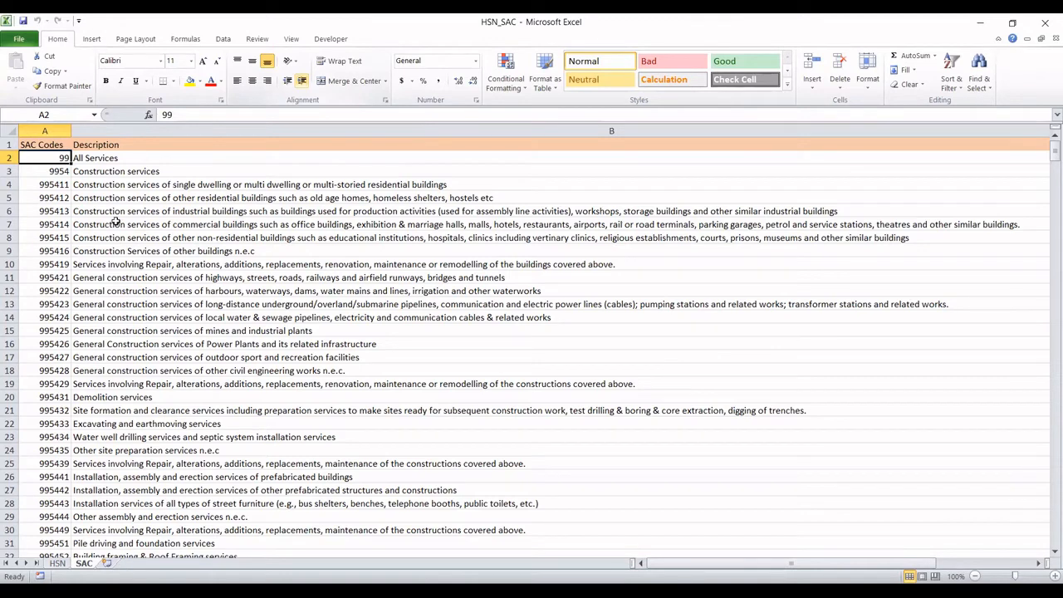
pyautogui.press('Down')
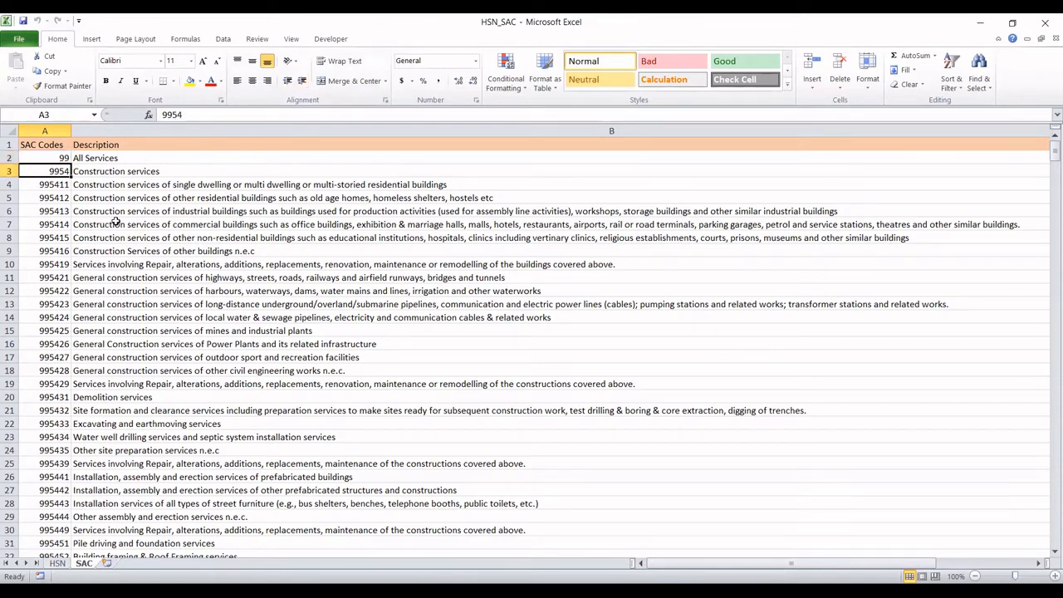
pyautogui.press('Down')
pyautogui.press('Down')
pyautogui.press('Down')
pyautogui.press('Down')
pyautogui.press('Down')
pyautogui.press('Down')
pyautogui.press('Down')
pyautogui.press('Down')
pyautogui.press('Down')
pyautogui.press('Down')
pyautogui.press('Down')
pyautogui.press('Down')
pyautogui.press('Down')
pyautogui.press('Down')
pyautogui.press('Down')
pyautogui.press('Down')
pyautogui.press('Down')
pyautogui.press('Down')
pyautogui.press('Down')
pyautogui.press('Down')
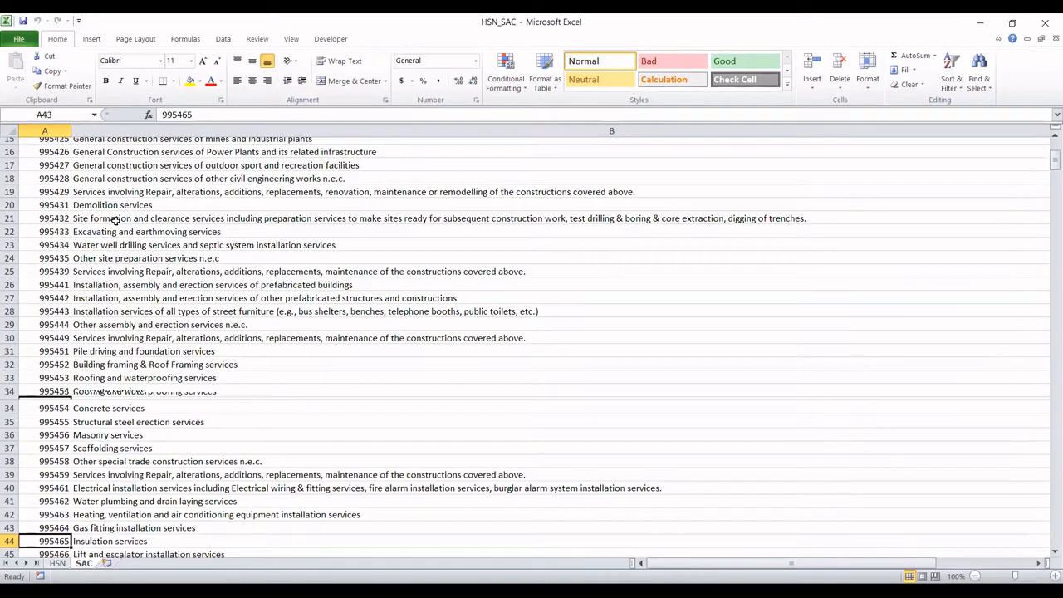
pyautogui.press('Down')
pyautogui.press('Down')
pyautogui.press('Down')
pyautogui.press('Down')
pyautogui.press('Down')
pyautogui.press('Down')
pyautogui.press('Down')
pyautogui.press('Down')
pyautogui.press('Down')
pyautogui.press('Down')
pyautogui.press('Down')
pyautogui.press('Up')
pyautogui.press('Up')
pyautogui.press('Up')
pyautogui.press('Up')
pyautogui.press('Up')
pyautogui.press('Up')
pyautogui.press('Up')
pyautogui.press('Up')
pyautogui.press('Up')
pyautogui.press('Up')
pyautogui.press('Up')
pyautogui.press('Down')
pyautogui.press('Down')
pyautogui.press('Down')
pyautogui.press('Down')
pyautogui.press('Down')
pyautogui.press('Down')
pyautogui.press('Down')
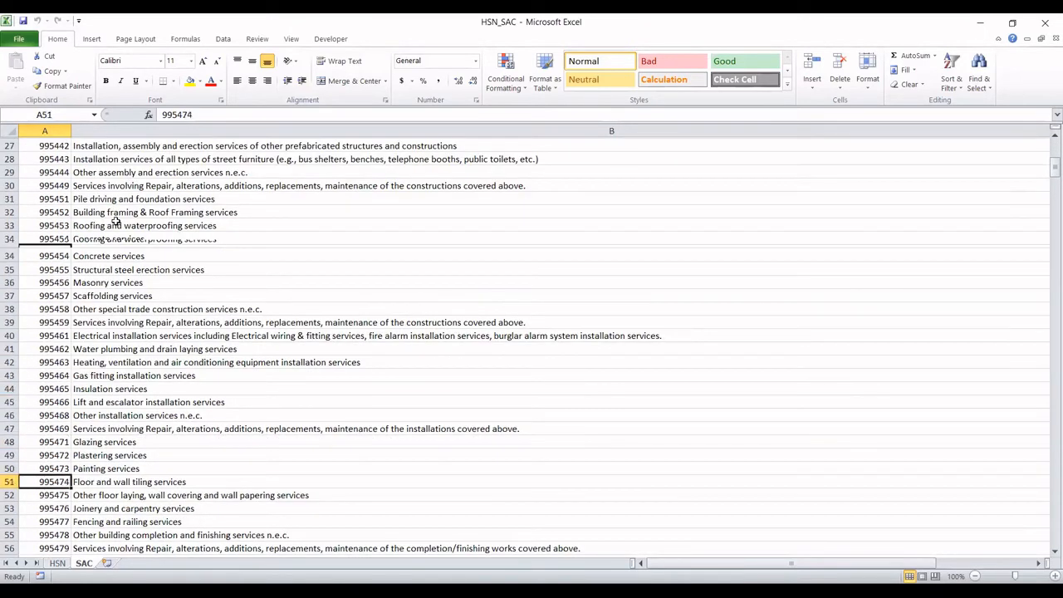
pyautogui.press('Down')
pyautogui.press('Down')
pyautogui.press('Down')
pyautogui.press('Down')
pyautogui.press('Down')
pyautogui.press('Down')
pyautogui.press('Down')
pyautogui.press('Down')
pyautogui.press('Down')
pyautogui.press('Down')
pyautogui.press('Down')
pyautogui.press('Down')
pyautogui.press('Down')
pyautogui.press('Down')
pyautogui.press('Down')
pyautogui.press('Down')
pyautogui.press('Down')
pyautogui.press('Down')
pyautogui.press('Down')
pyautogui.press('Down')
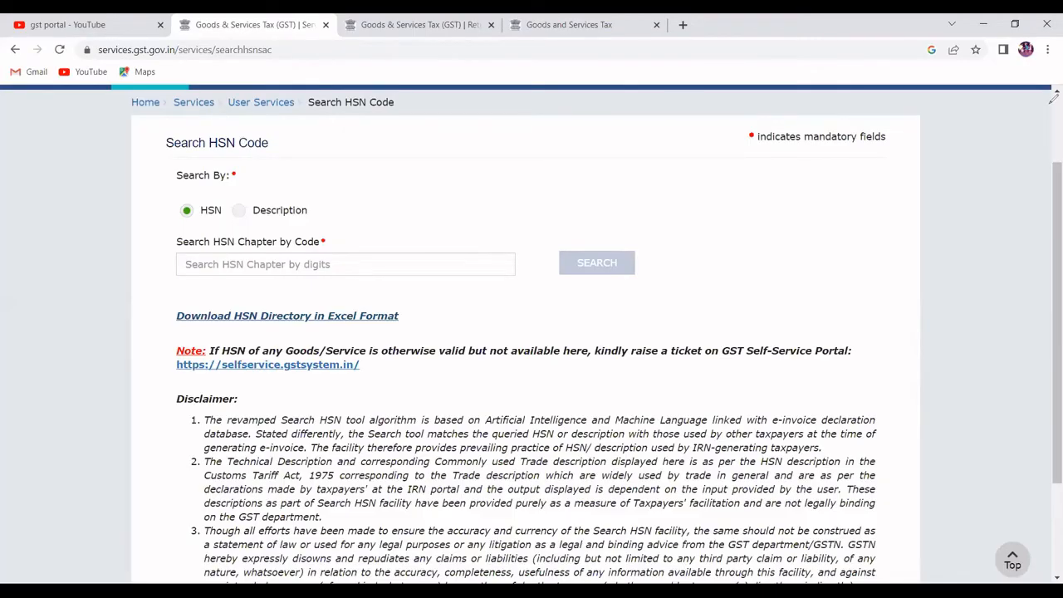
# Step: Switch back to the GST portal and open the Returns Offline Tool page from the offline tools downloads
pyautogui.scroll(2, 1047, 112)
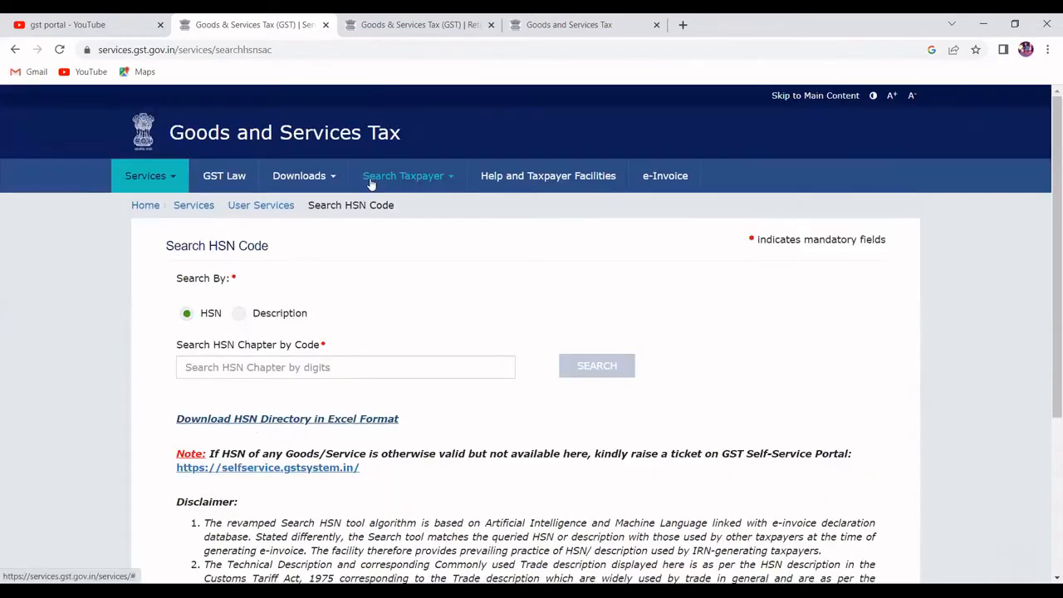
pyautogui.moveTo(332, 181)
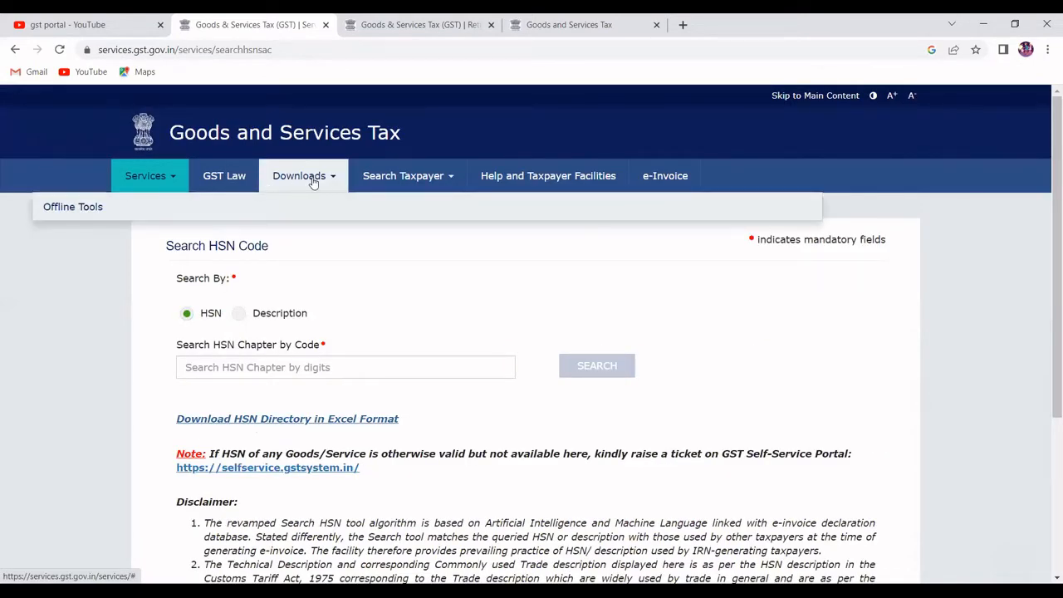
pyautogui.moveTo(69, 212)
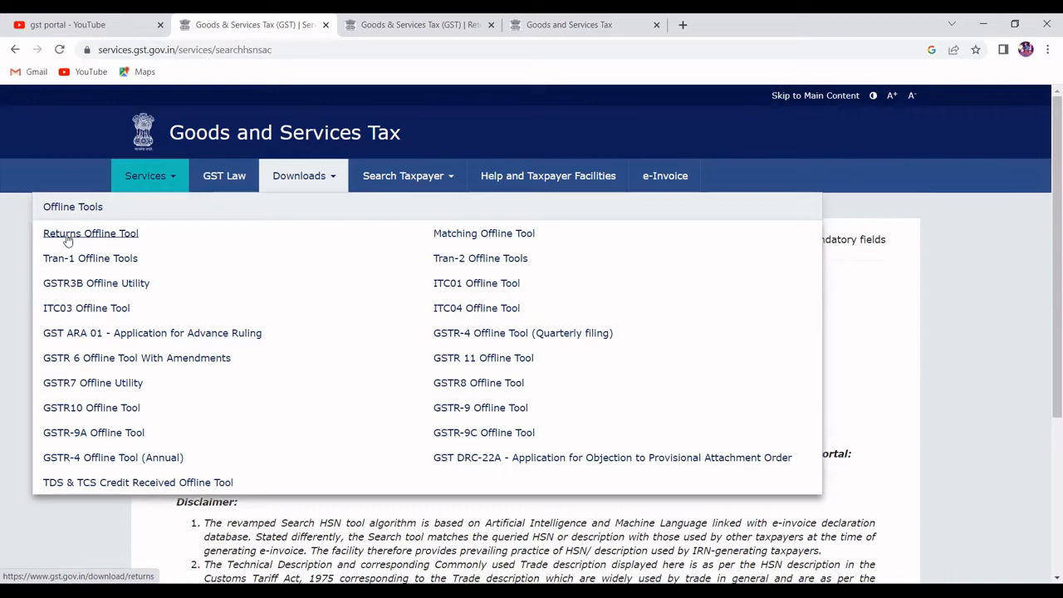
pyautogui.click(68, 240)
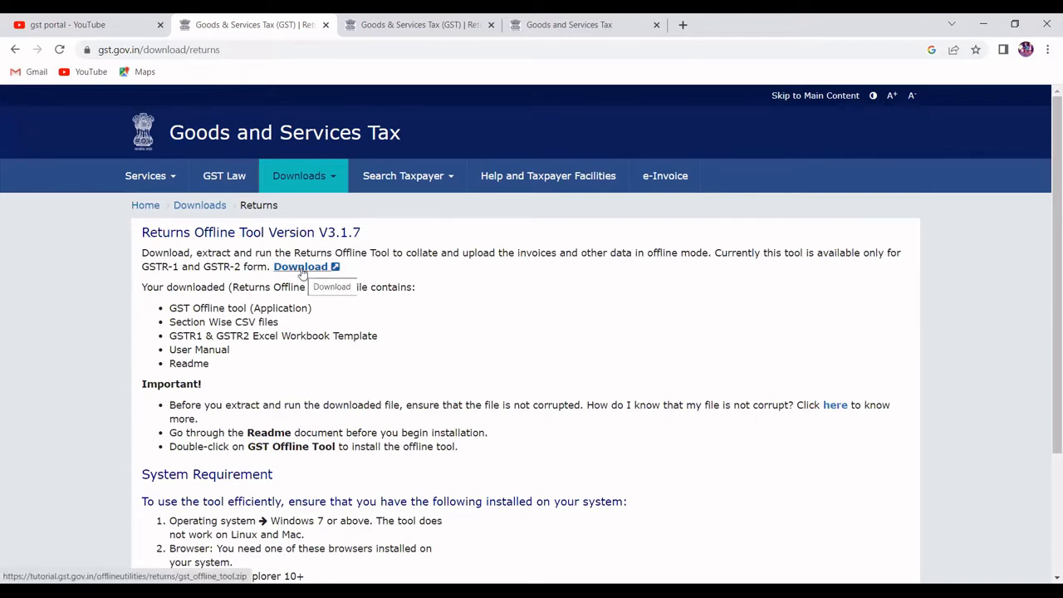
# Step: Review the Returns Offline Tool page, then download the utility and confirm the download
pyautogui.scroll(-1, 1047, 302)
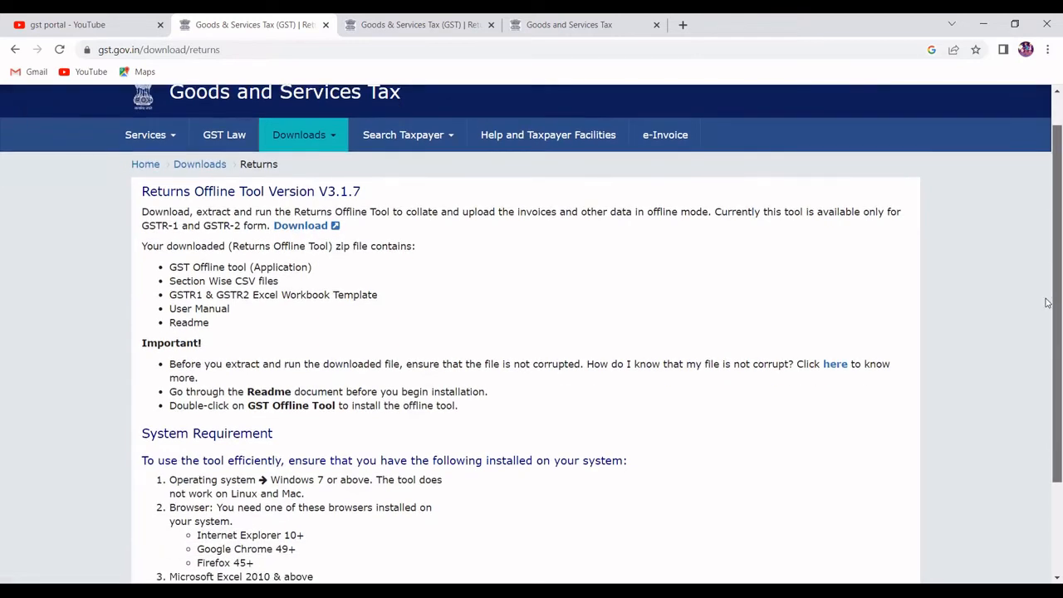
pyautogui.scroll(-2, 1047, 302)
pyautogui.scroll(3, 1047, 253)
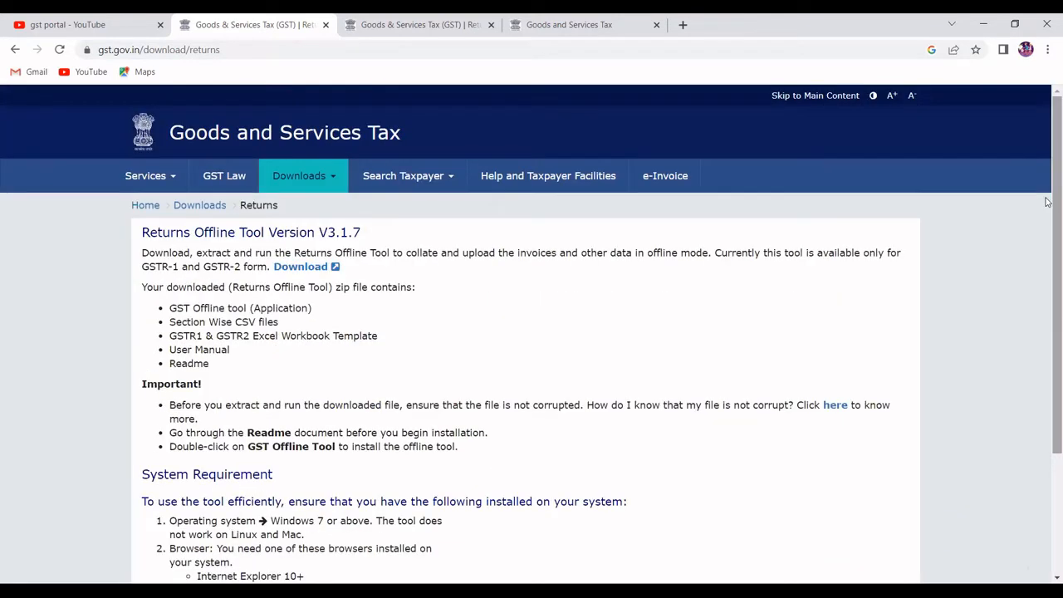
pyautogui.click(287, 268)
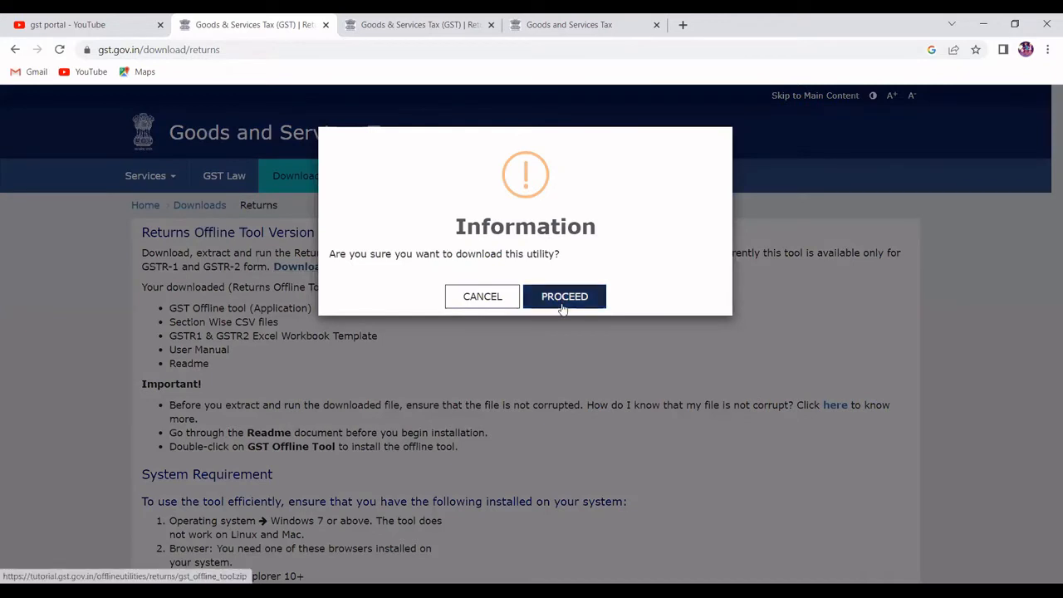
pyautogui.click(562, 303)
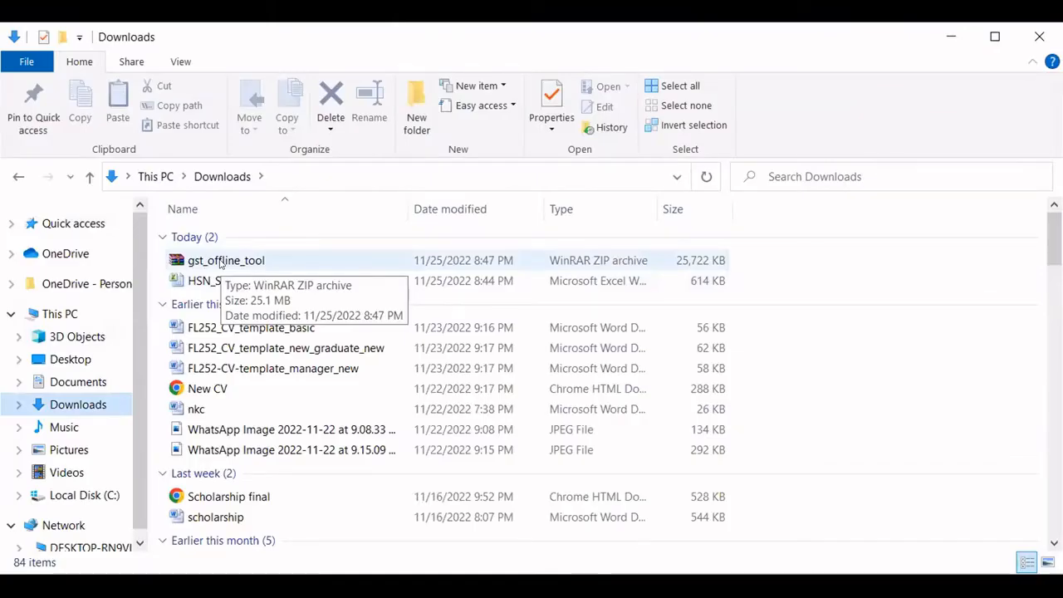
# Step: Extract the downloaded gst_offline_tool archive into its own gst_offline_tool folder in Downloads
pyautogui.click(215, 260)
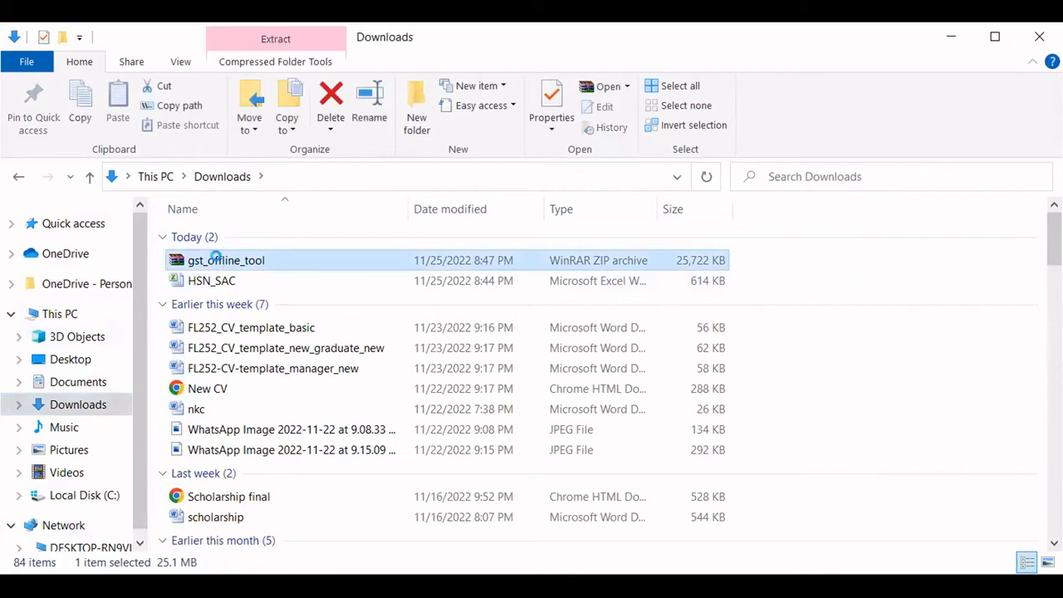
pyautogui.rightClick(216, 260)
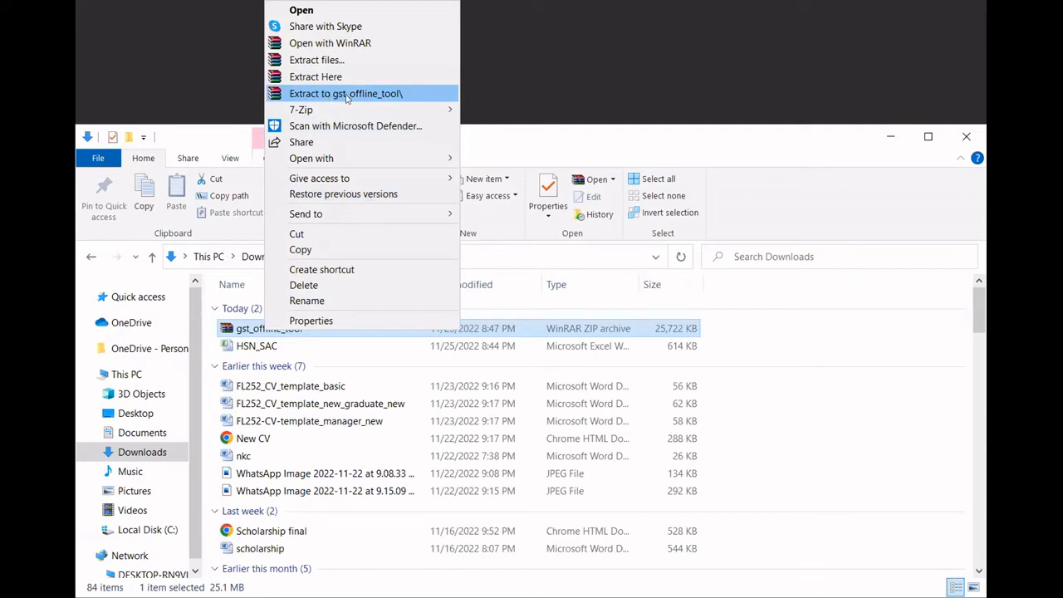
pyautogui.click(346, 93)
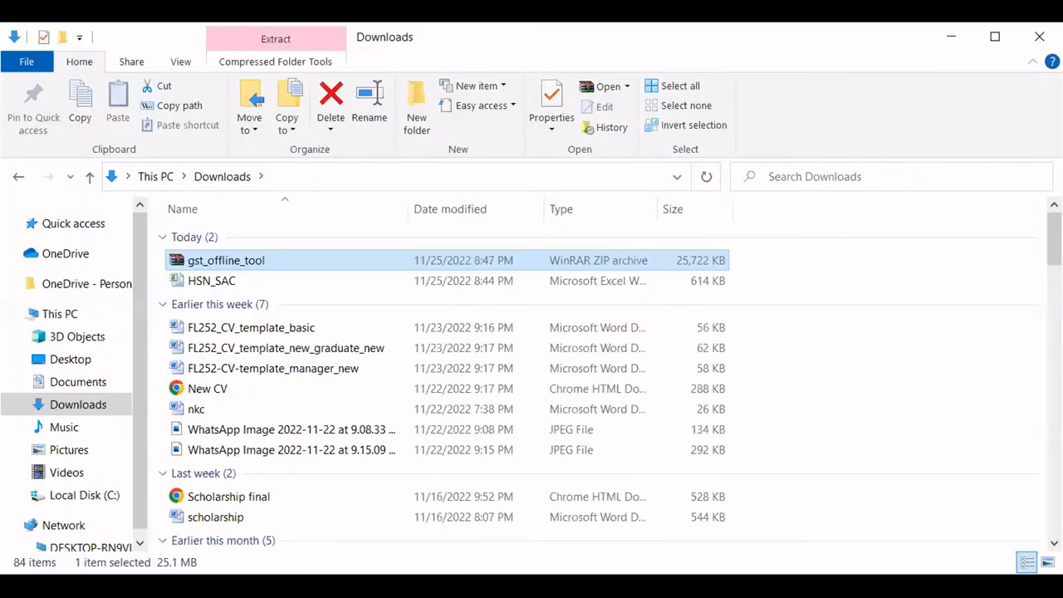
# Step: Open the GSTR1_Excel_Workbook_Template_V2.0 workbook from the inner folder of the extracted gst_offline_tool files
pyautogui.doubleClick(209, 299)
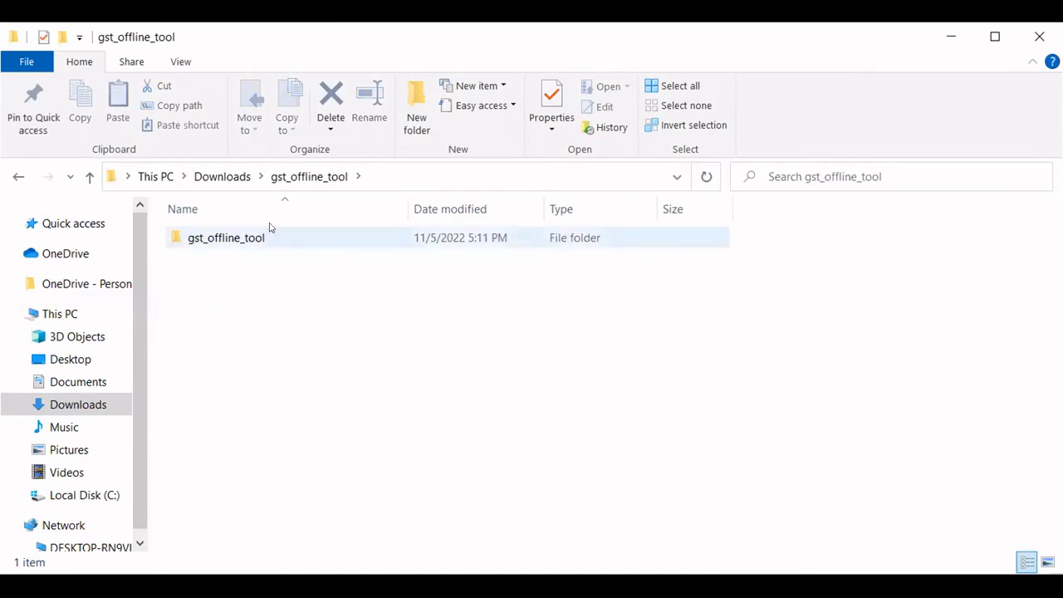
pyautogui.doubleClick(235, 238)
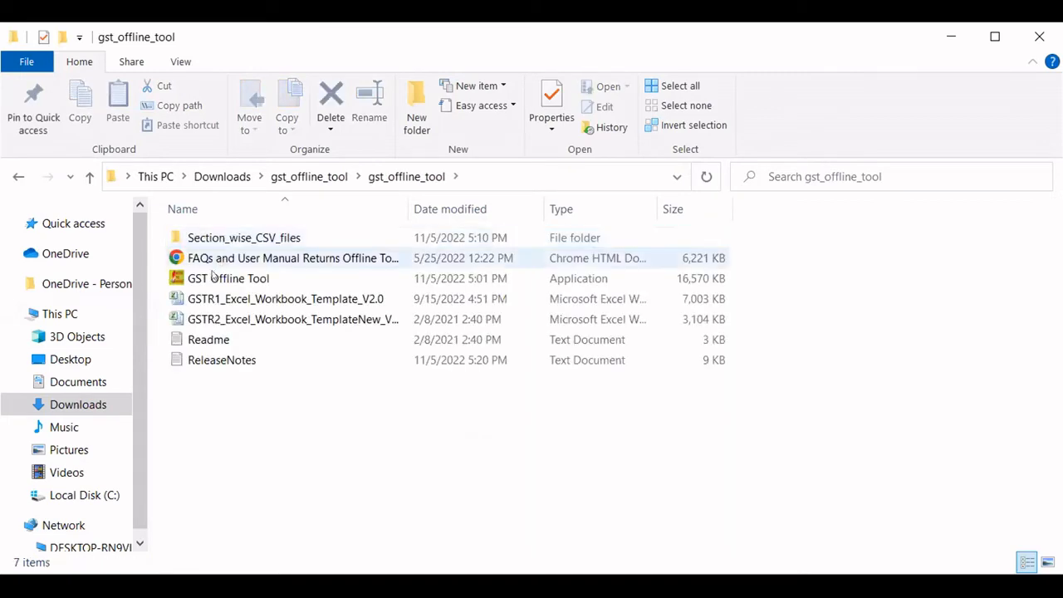
pyautogui.click(208, 302)
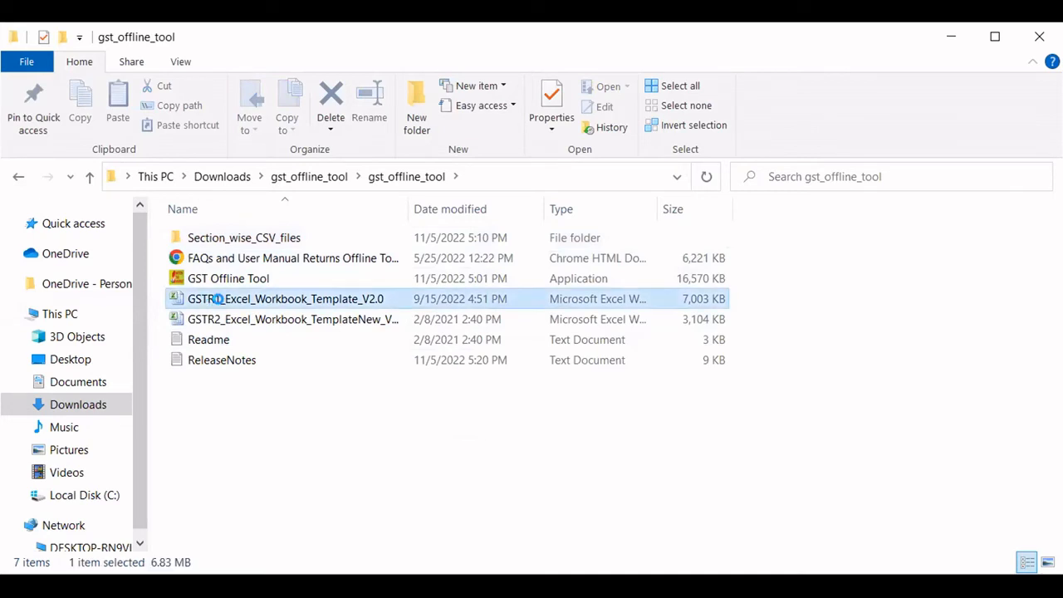
pyautogui.click(223, 320)
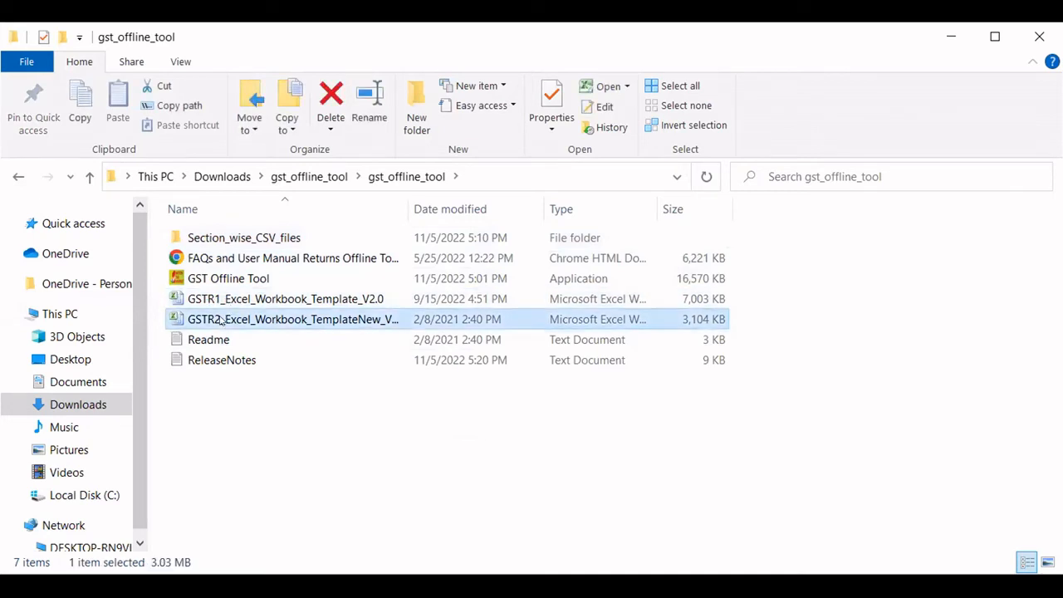
pyautogui.click(265, 303)
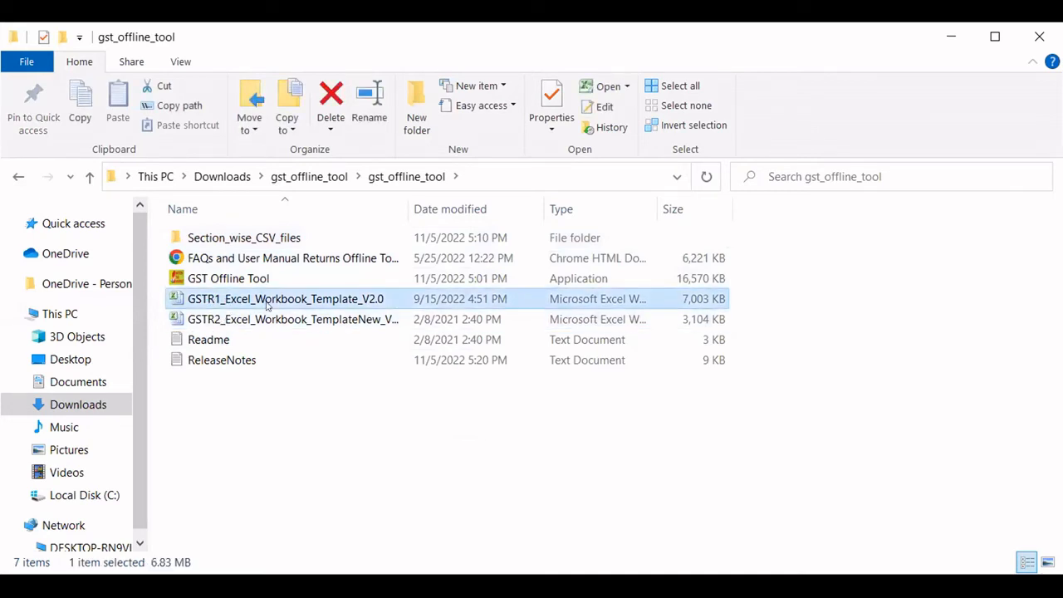
pyautogui.click(236, 321)
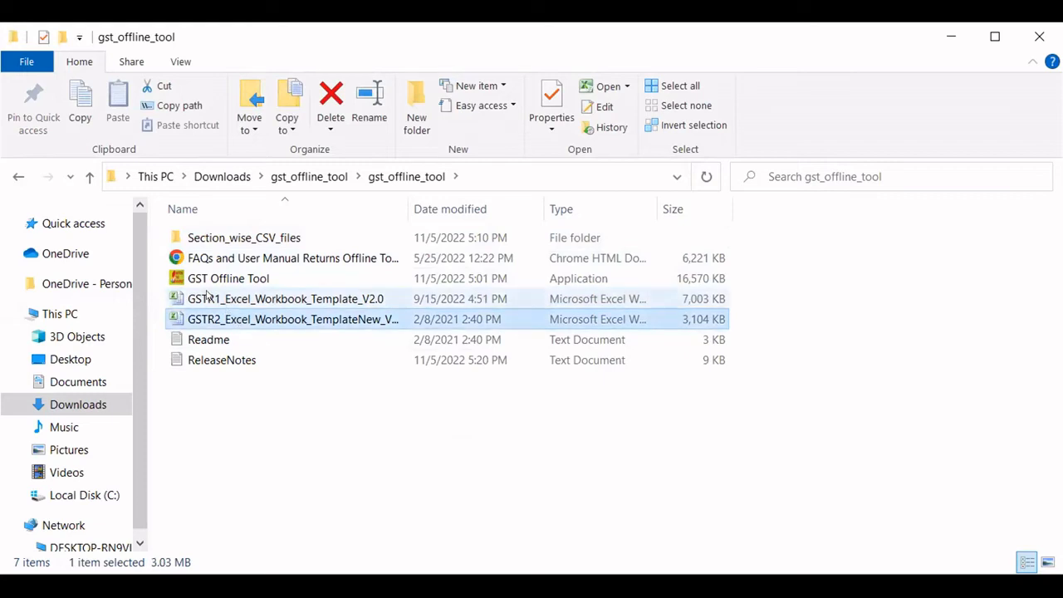
pyautogui.doubleClick(207, 295)
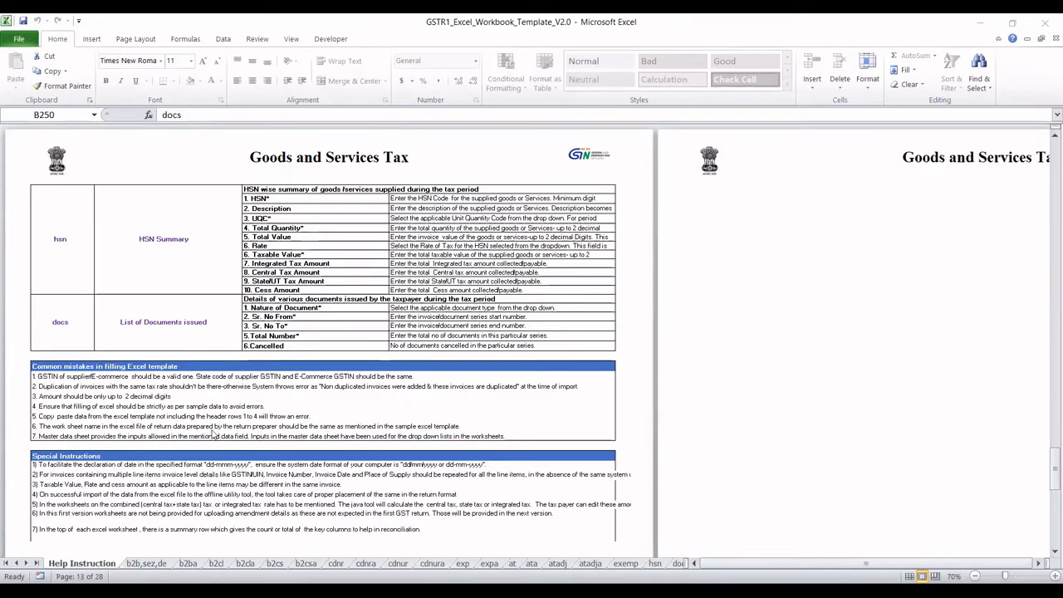
# Step: Open the b2b,sez,de sheet and examine its column headings from Invoice date to Cess Amount, its totals and the first invoice row
pyautogui.click(108, 559)
pyautogui.click(150, 563)
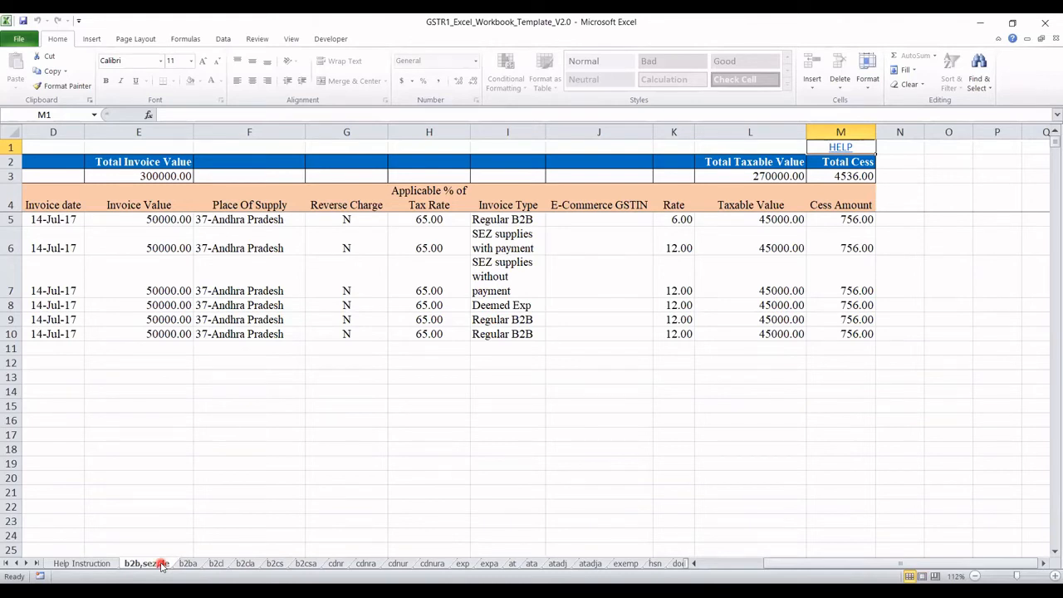
pyautogui.click(60, 210)
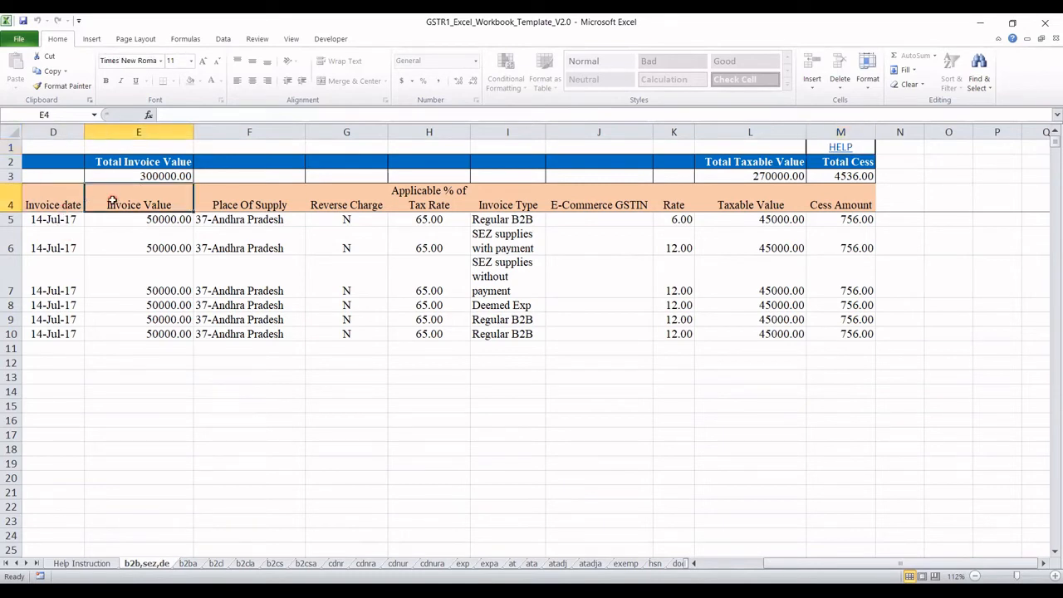
pyautogui.click(222, 207)
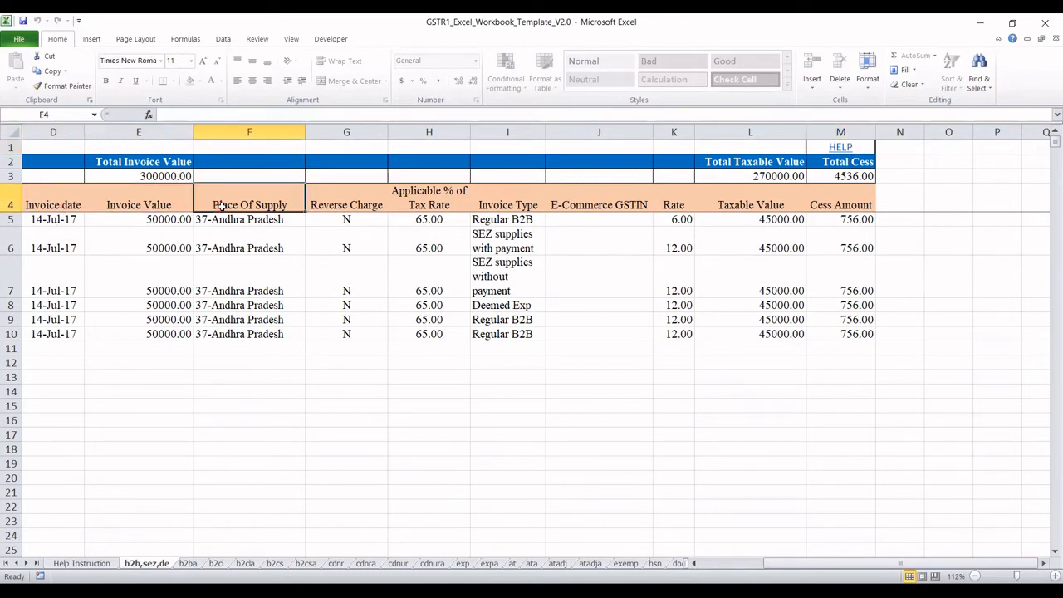
pyautogui.click(335, 204)
pyautogui.click(420, 203)
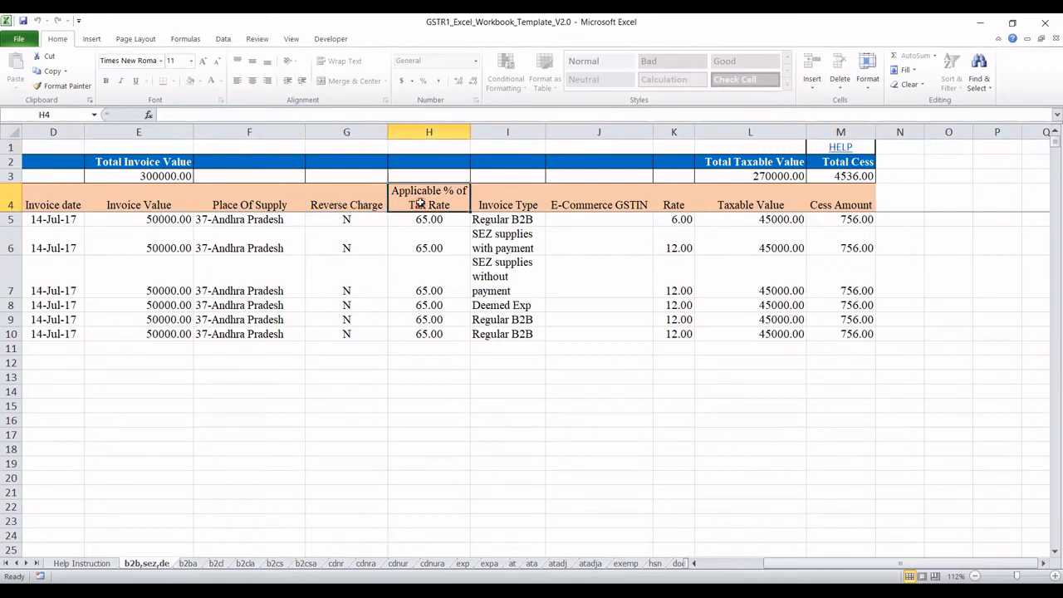
pyautogui.click(514, 200)
pyautogui.click(581, 198)
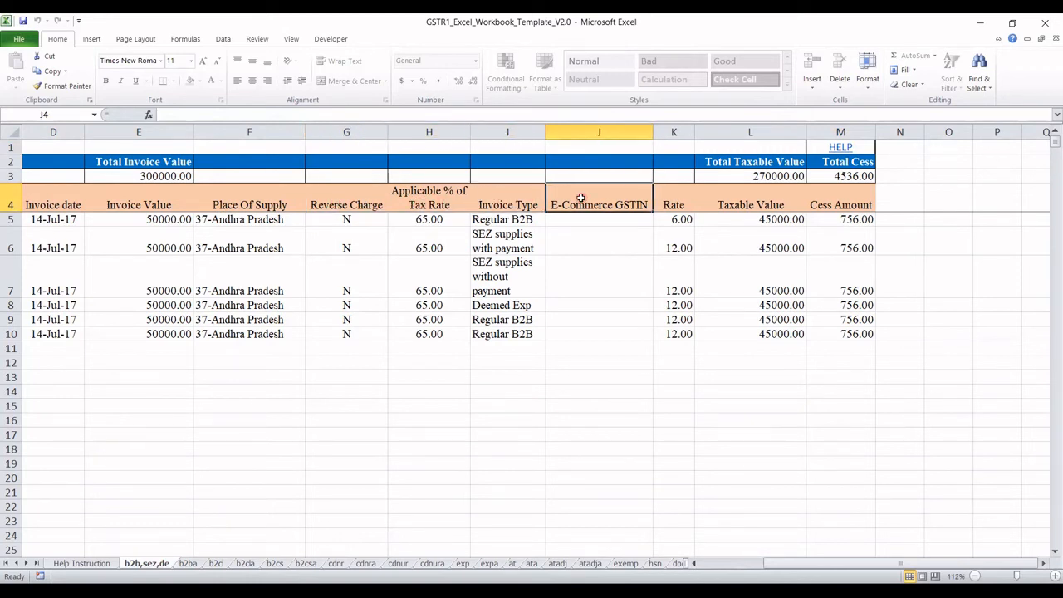
pyautogui.click(671, 196)
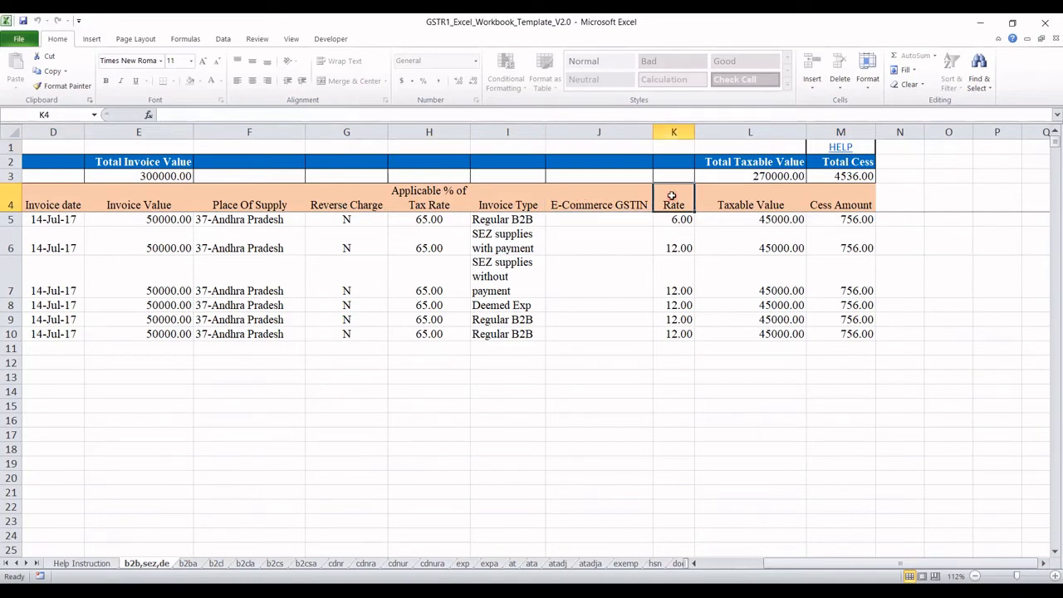
pyautogui.click(735, 199)
pyautogui.click(827, 202)
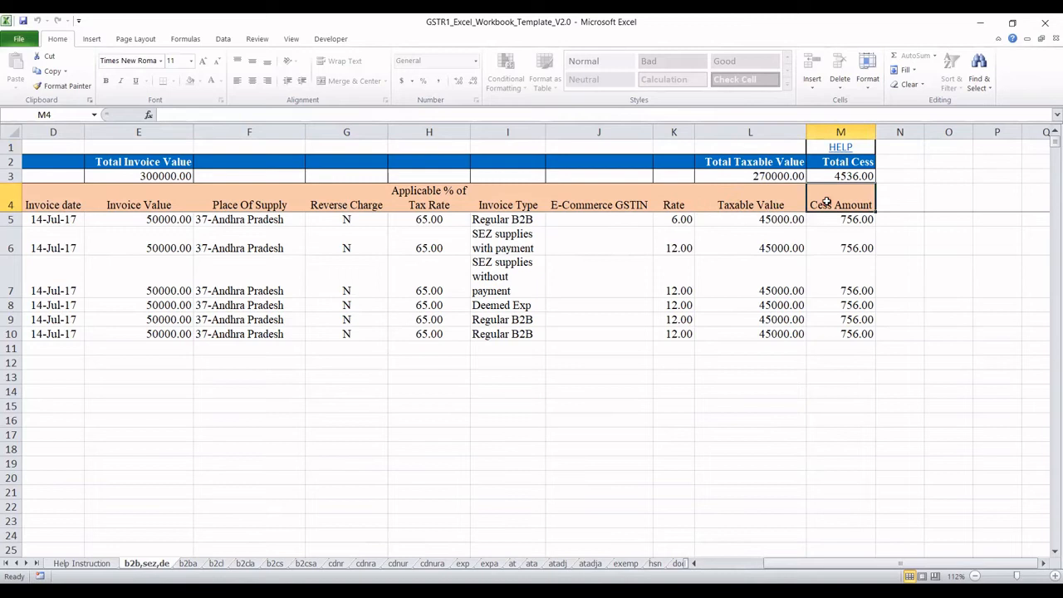
pyautogui.click(773, 174)
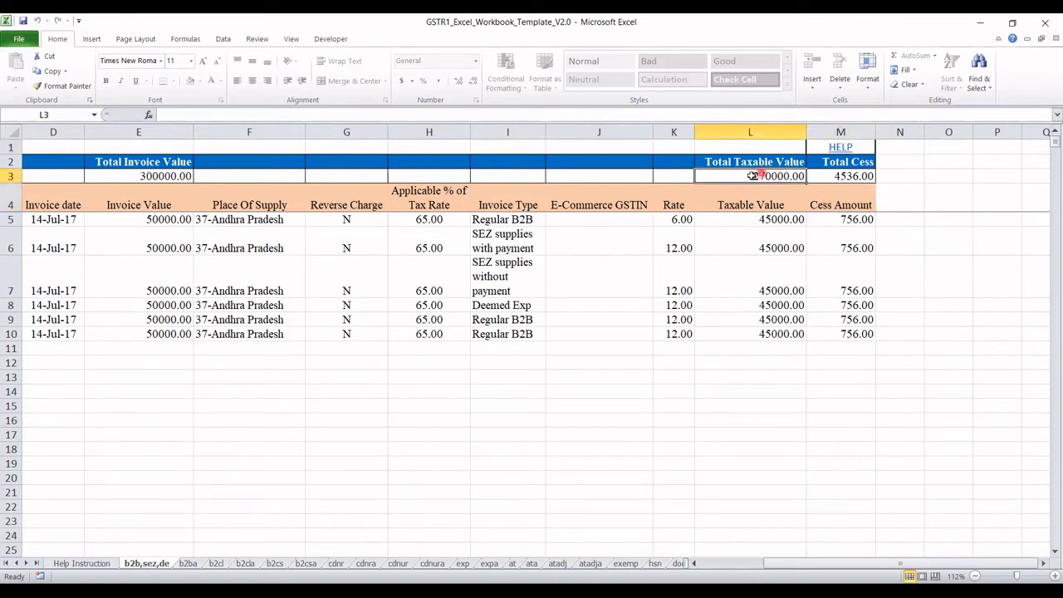
pyautogui.click(847, 175)
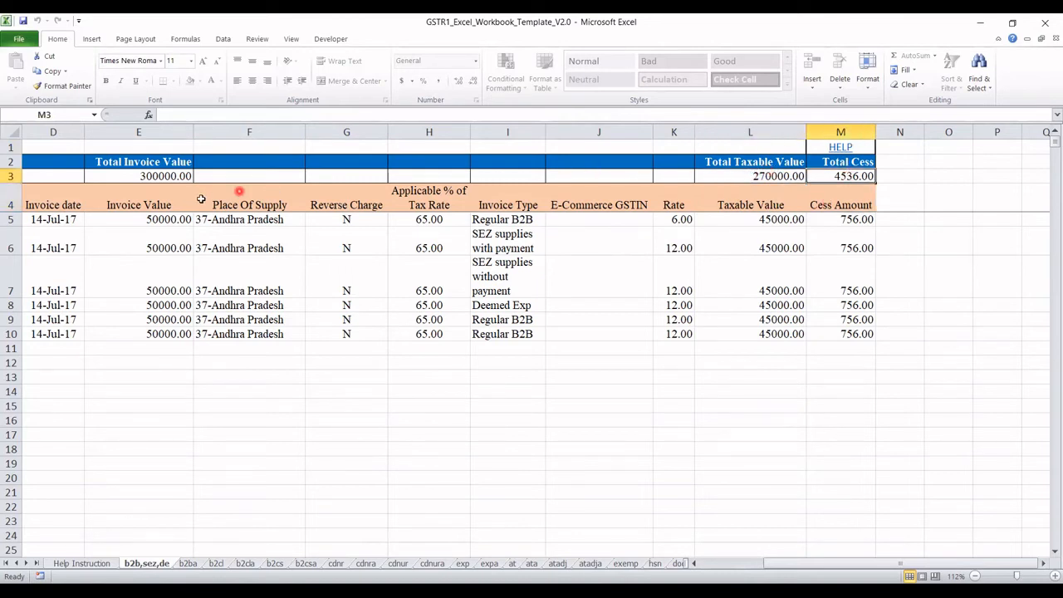
pyautogui.click(52, 220)
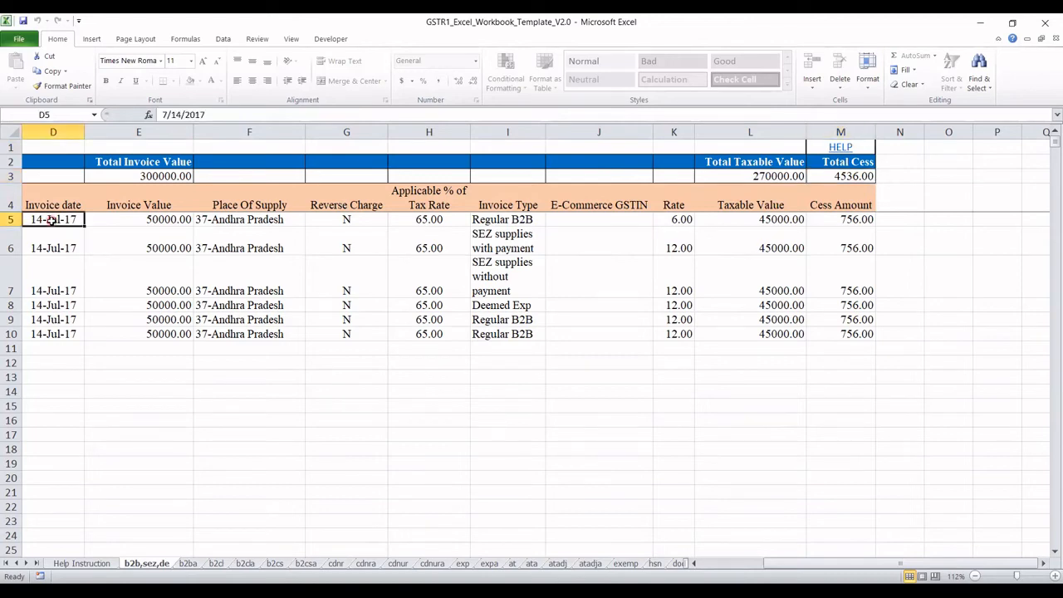
# Step: Examine the b2ba through exp sheets covering B2CL, B2CS, credit and debit notes and exports, then return to the b2b,sez,de sheet
pyautogui.click(187, 563)
pyautogui.click(218, 564)
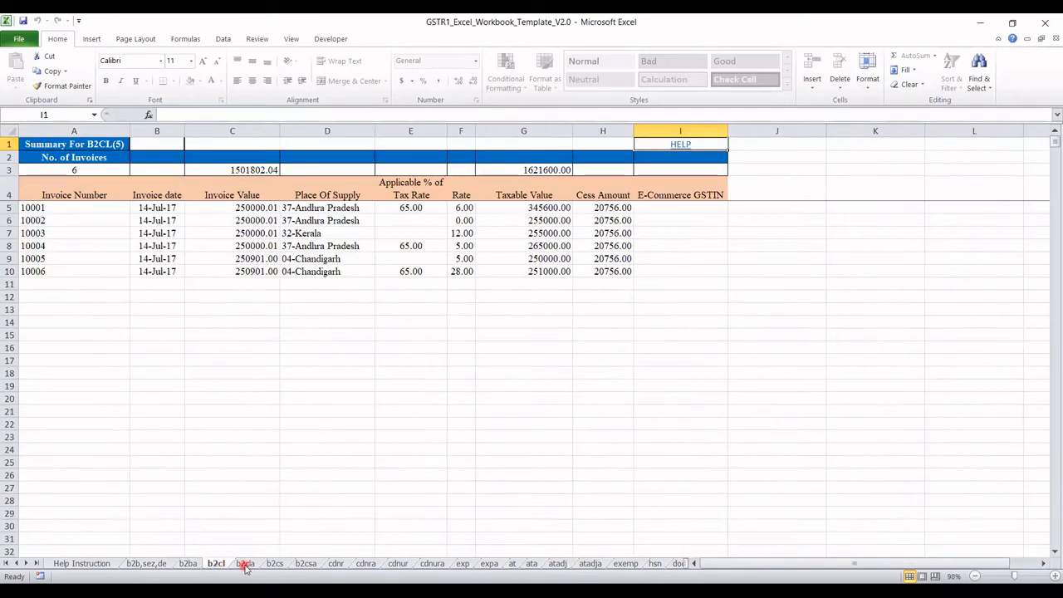
pyautogui.click(245, 565)
pyautogui.click(274, 564)
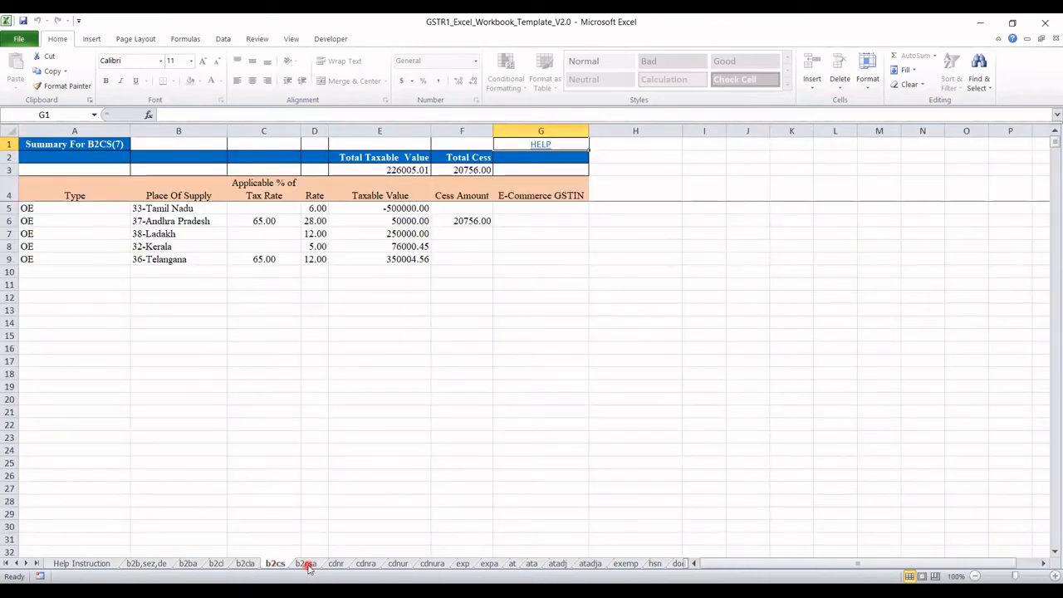
pyautogui.click(306, 564)
pyautogui.click(336, 565)
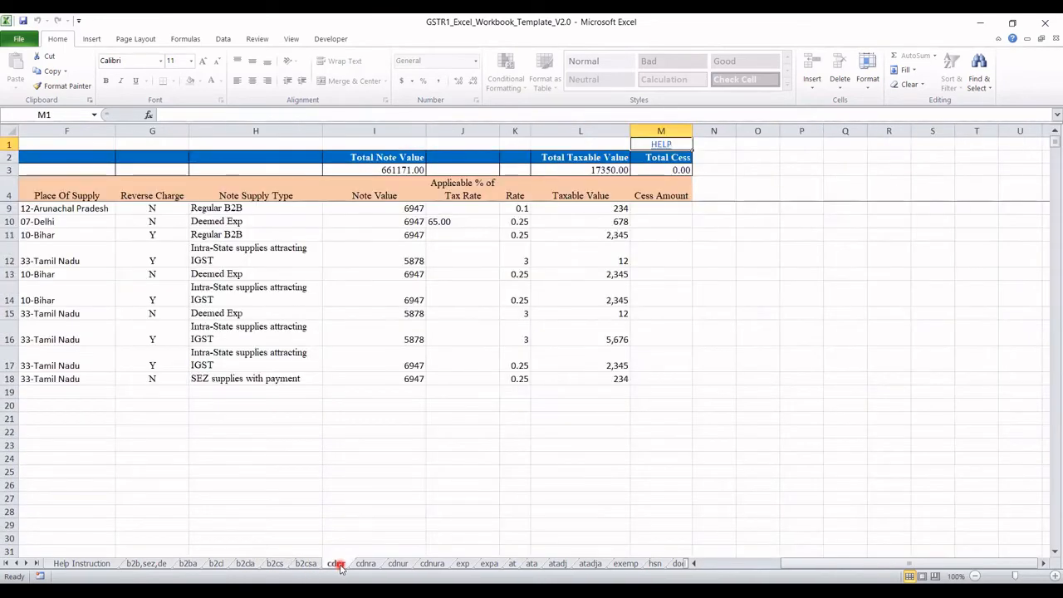
pyautogui.click(366, 564)
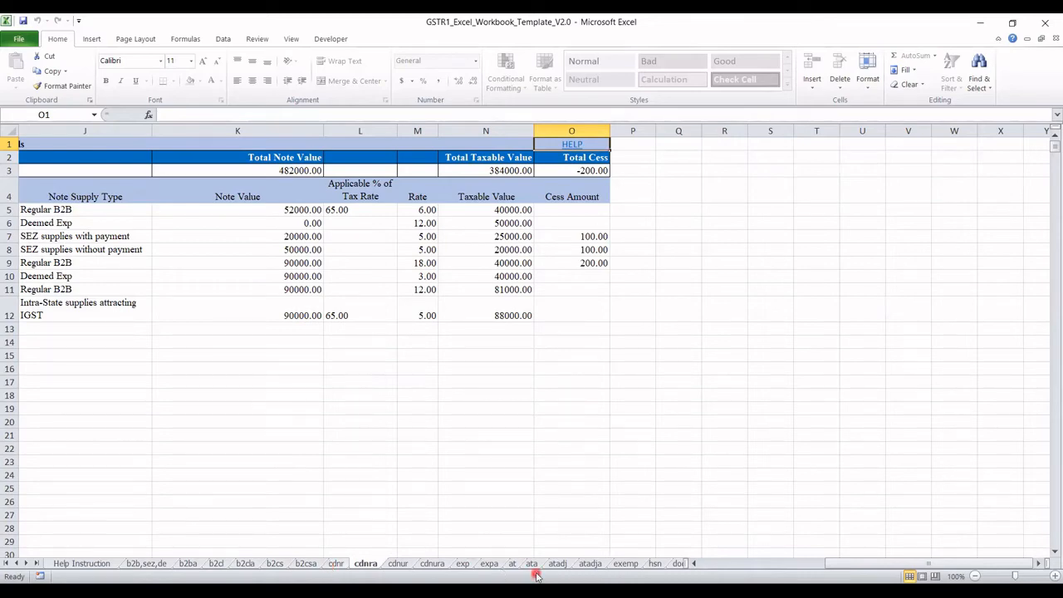
pyautogui.click(462, 564)
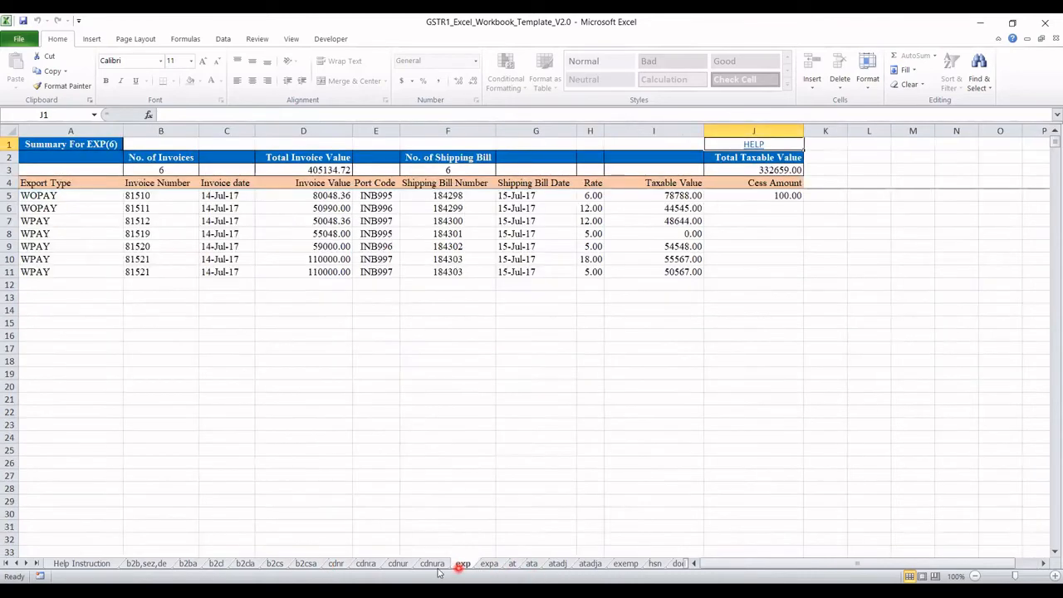
pyautogui.click(431, 564)
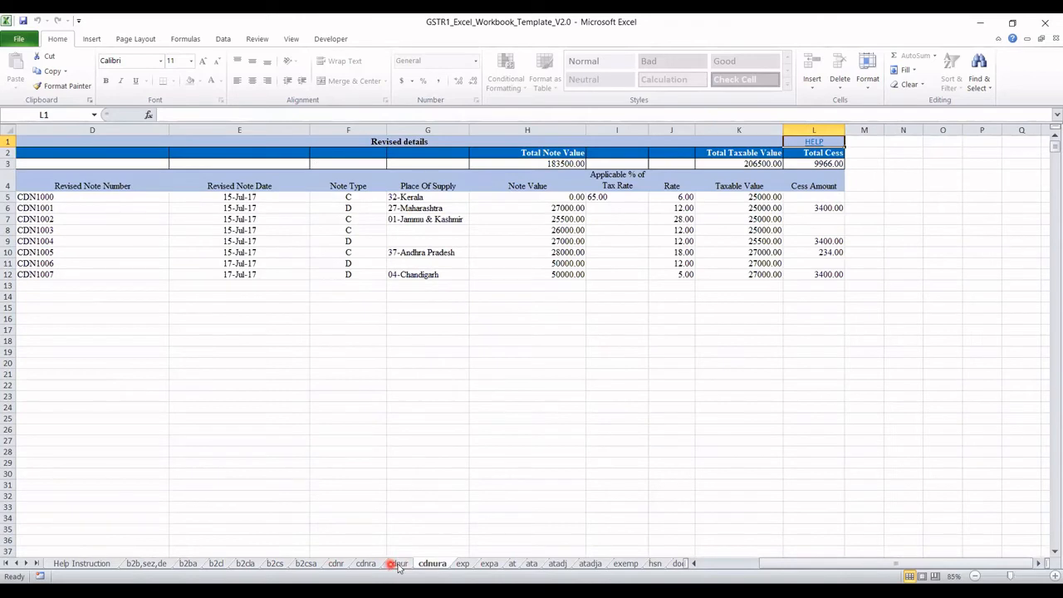
pyautogui.click(397, 564)
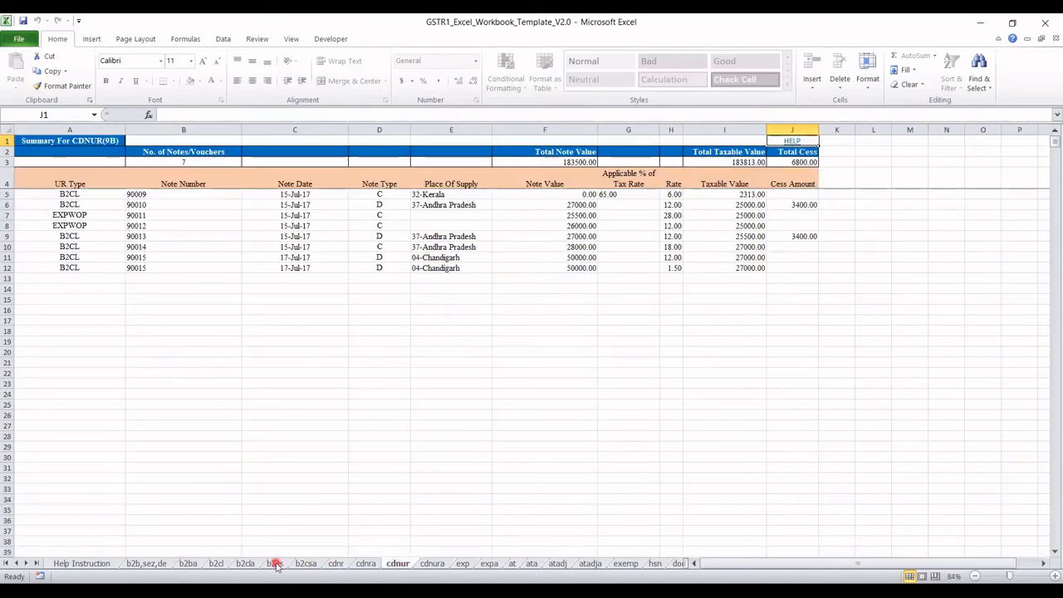
pyautogui.click(147, 564)
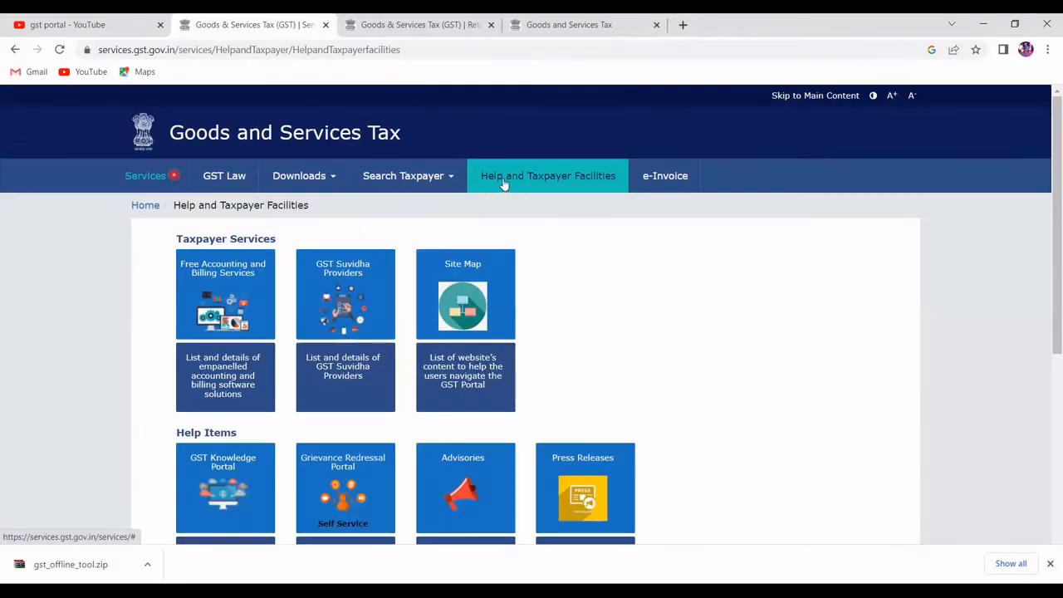
# Step: Open the GST Knowledge Portal from the portal's Help Items in the browser and review its list of help topics
pyautogui.moveTo(1053, 168); pyautogui.dragTo(1046, 278)
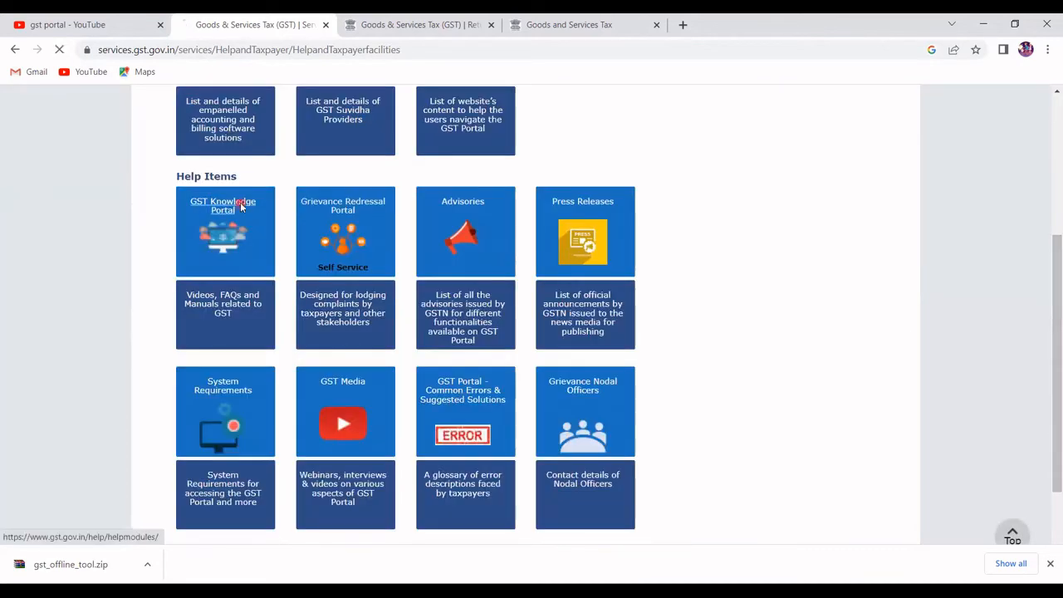
pyautogui.click(240, 203)
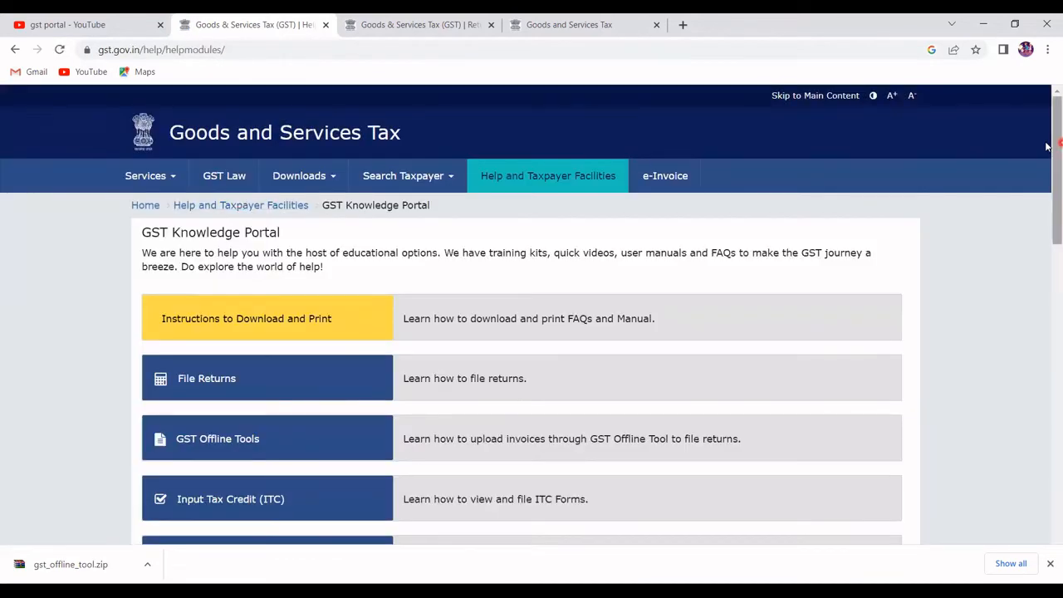
pyautogui.moveTo(1046, 146); pyautogui.dragTo(1047, 214)
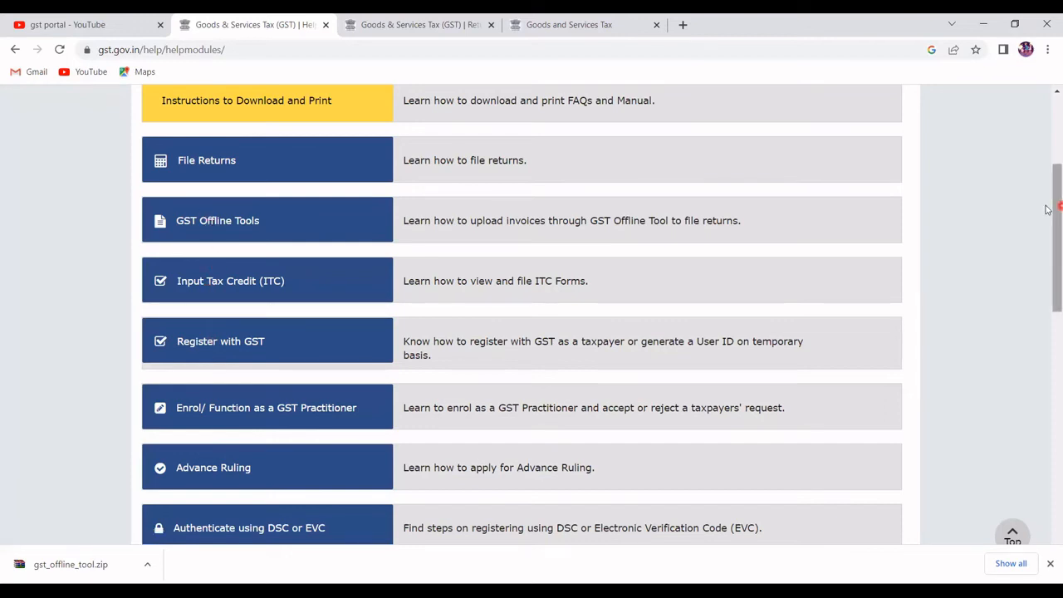
pyautogui.moveTo(1048, 209); pyautogui.dragTo(1048, 293)
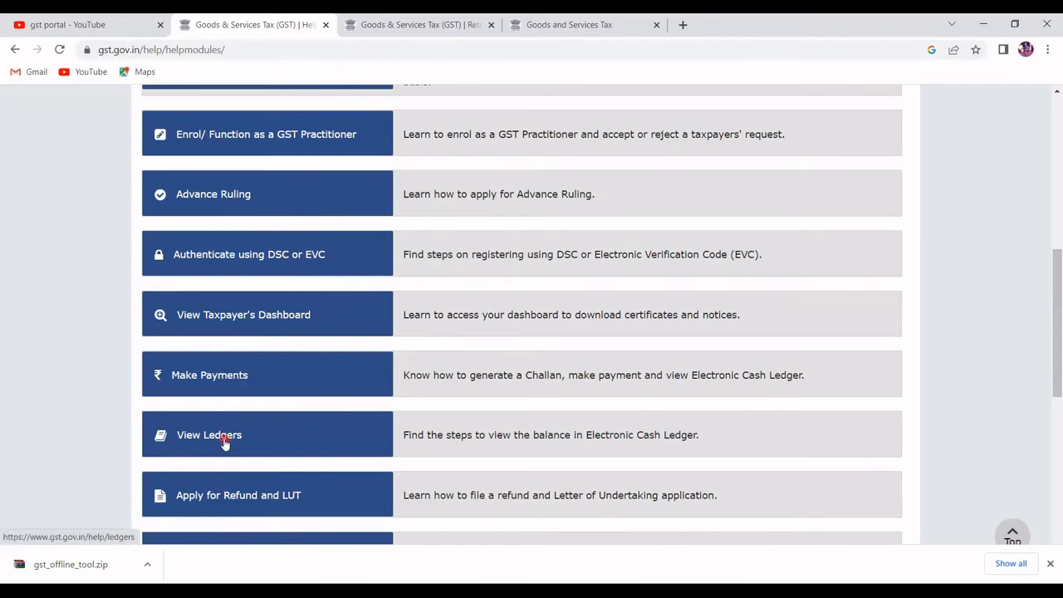
pyautogui.click(1048, 139)
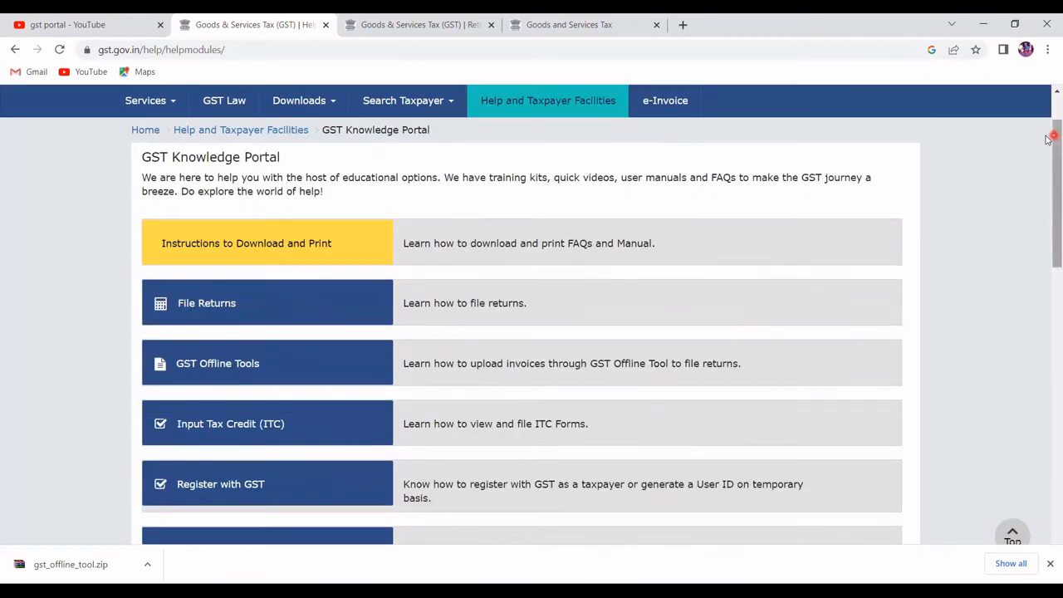
# Step: Open the Register with GST help topic and expand Applying for Registration to review its taxpayer categories
pyautogui.click(190, 489)
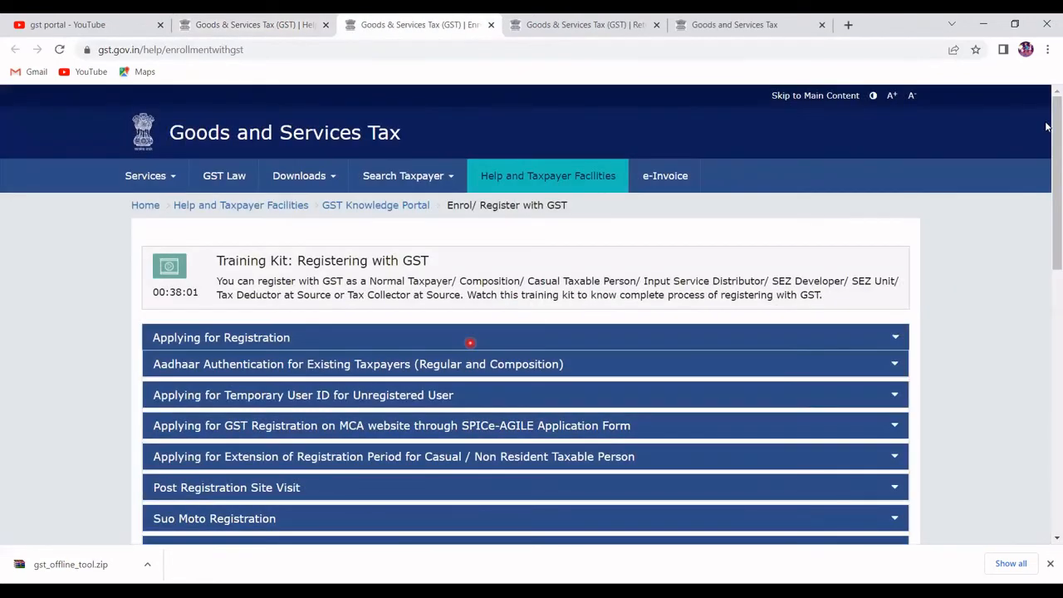
pyautogui.moveTo(1057, 133)
pyautogui.mouseDown()
pyautogui.moveTo(1057, 204)
pyautogui.moveTo(1057, 147)
pyautogui.moveTo(1047, 148)
pyautogui.mouseUp()
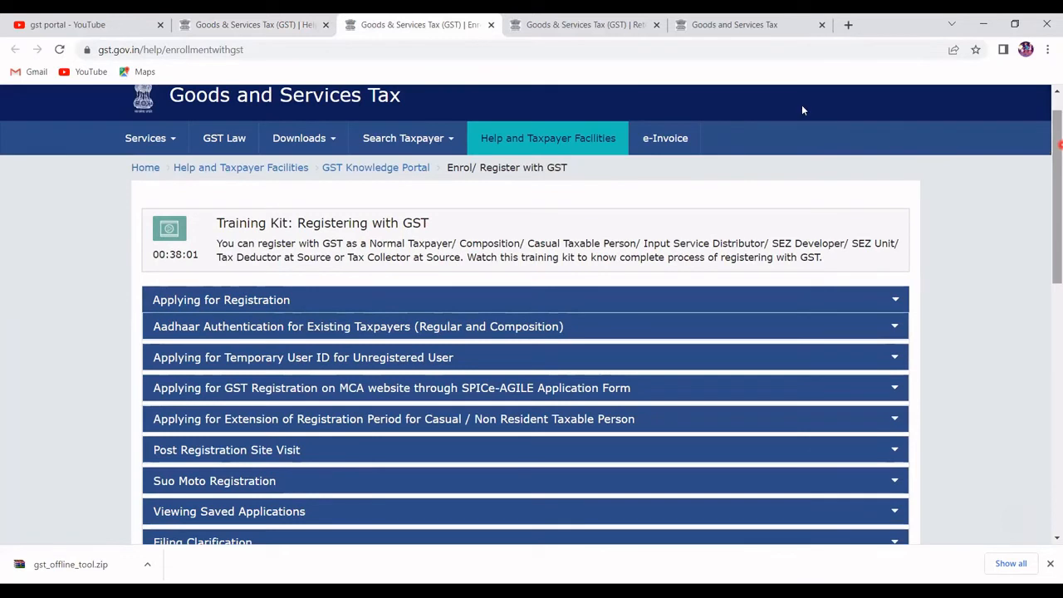
pyautogui.click(258, 302)
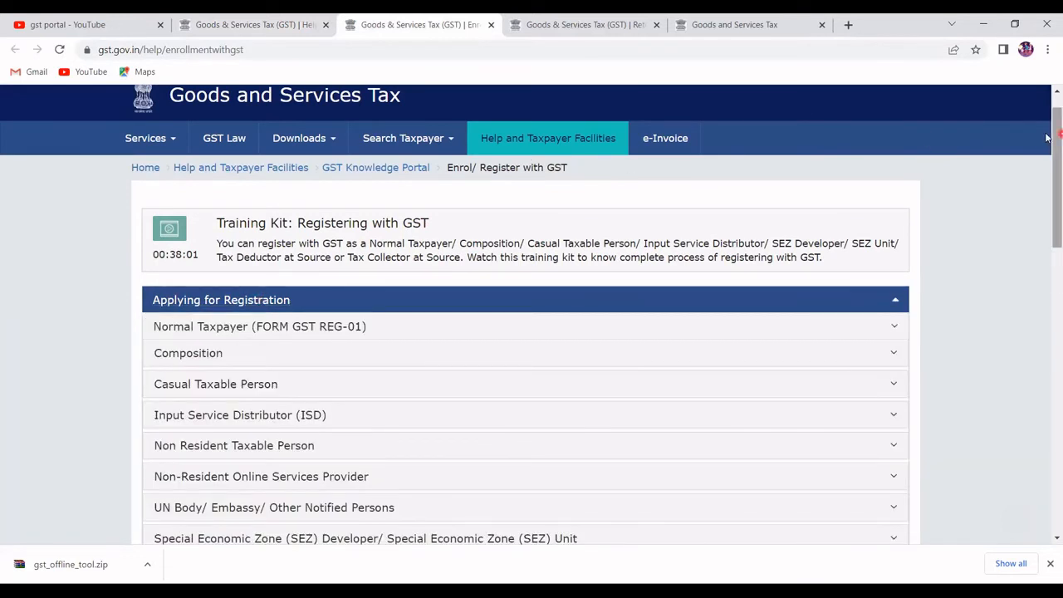
pyautogui.moveTo(1048, 139); pyautogui.dragTo(1048, 183)
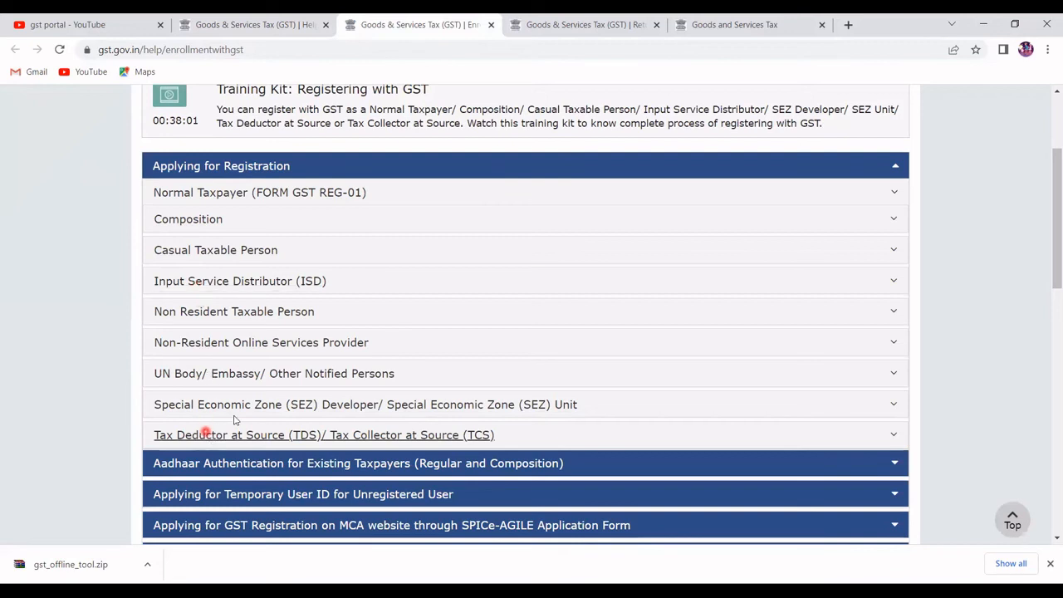
# Step: Expand Normal Taxpayer (FORM GST REG-01) and play the video on Part A of the registration application
pyautogui.click(196, 197)
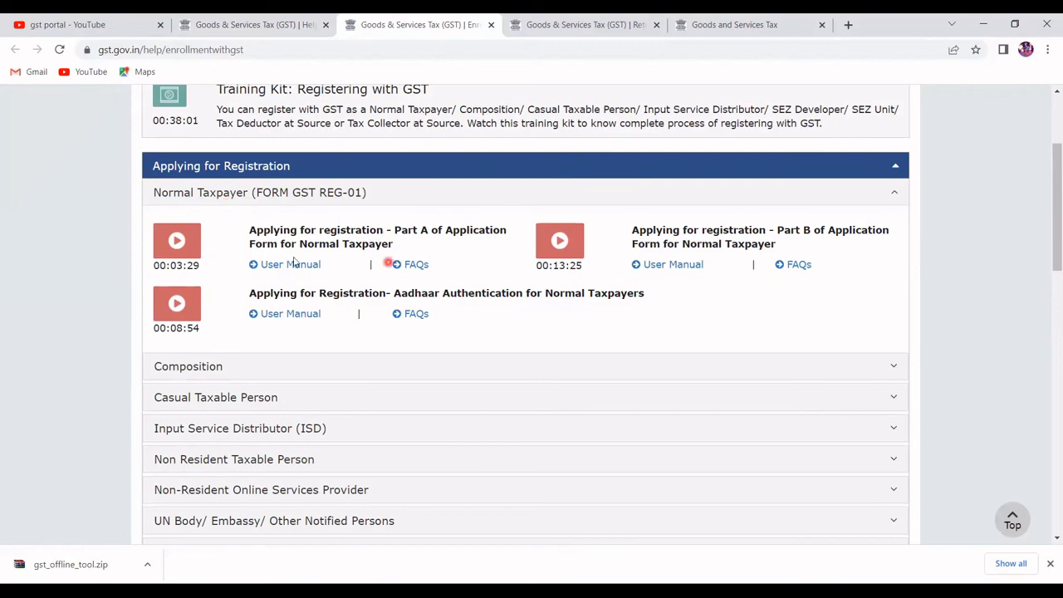
pyautogui.click(180, 246)
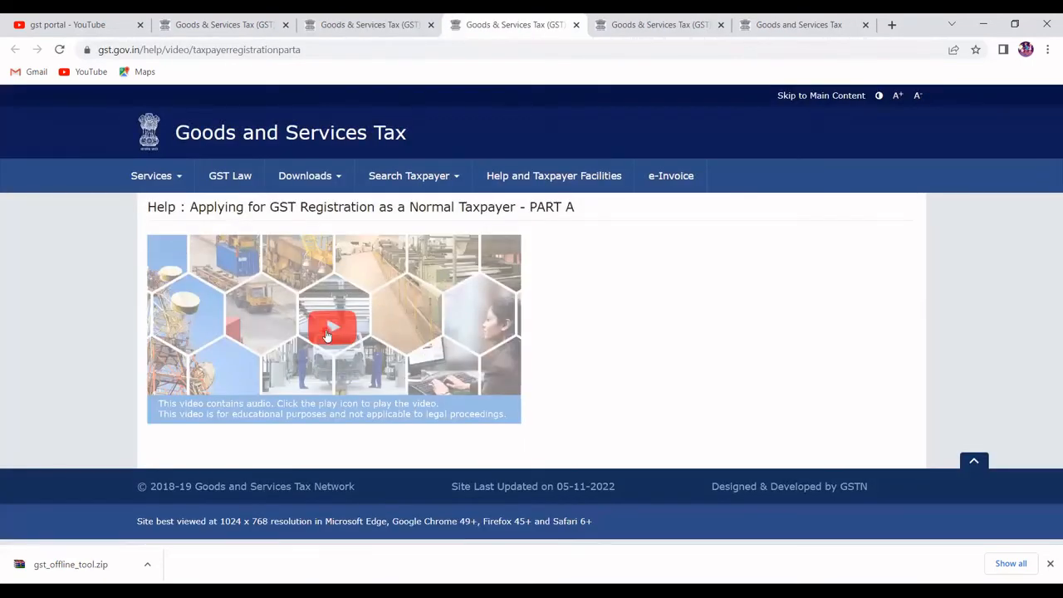
pyautogui.click(325, 330)
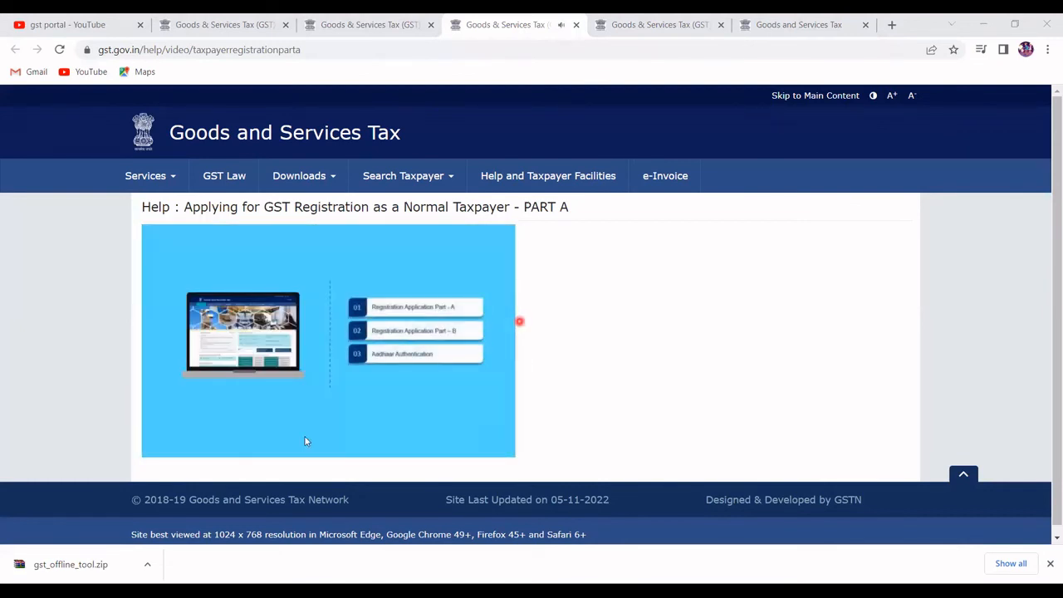
# Step: Skim the Part A registration video from the introduction to the Temporary Reference Number acknowledgement, viewing it briefly in full screen
pyautogui.moveTo(269, 446)
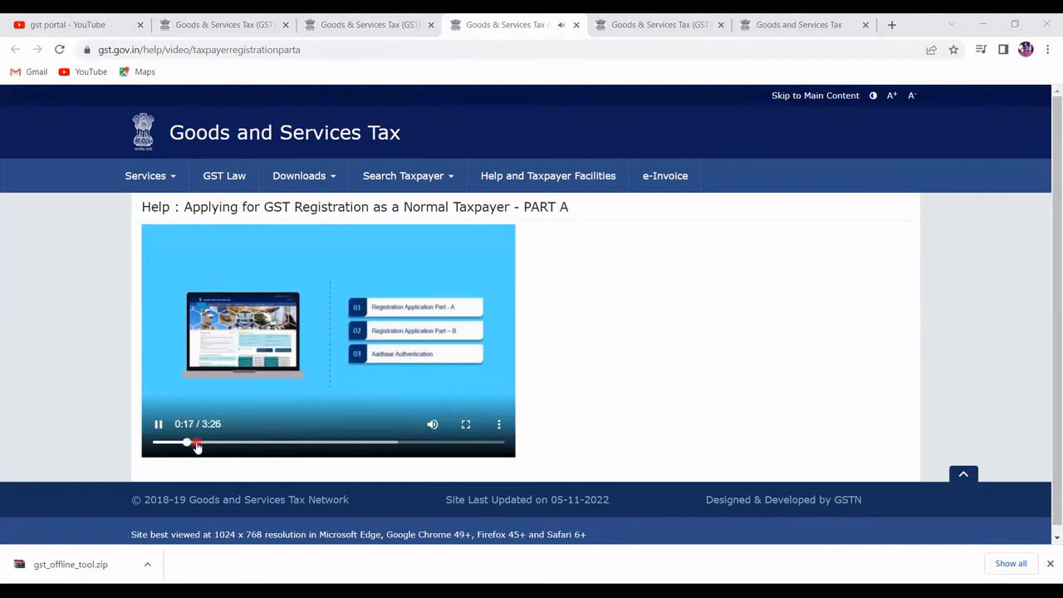
pyautogui.moveTo(197, 446); pyautogui.dragTo(251, 446)
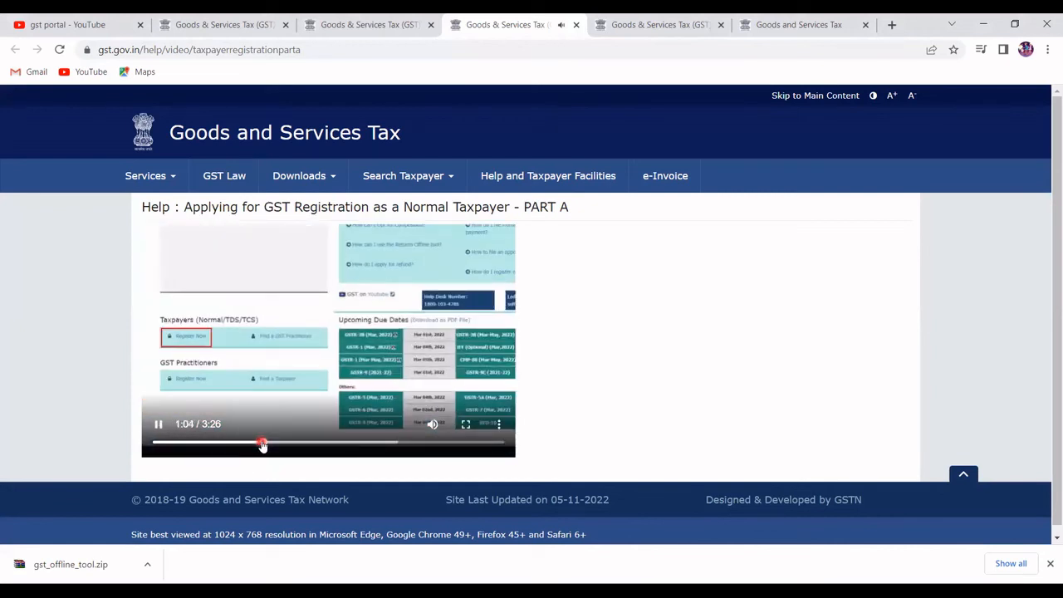
pyautogui.click(271, 444)
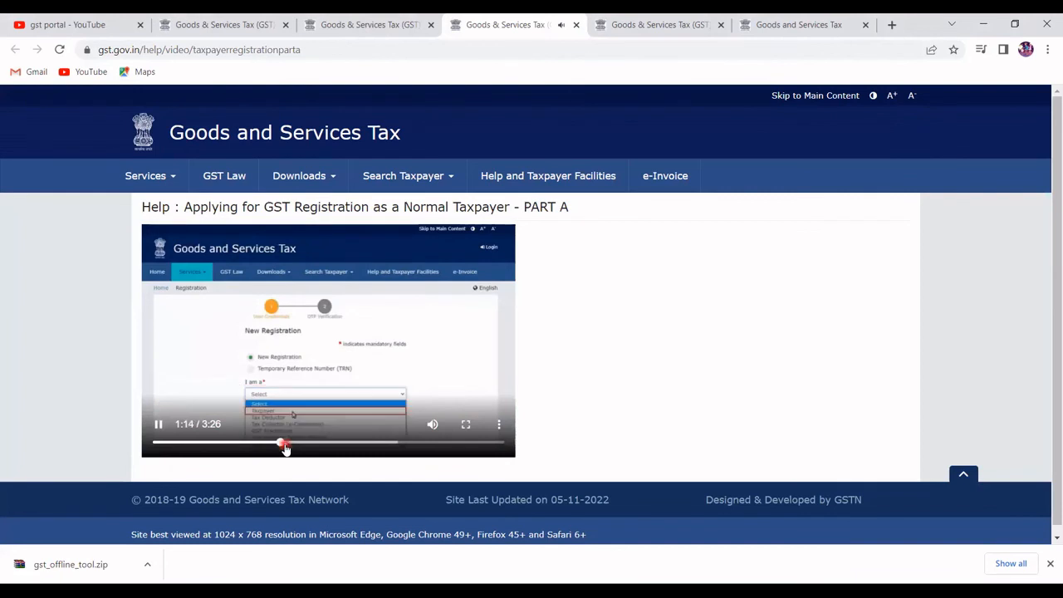
pyautogui.click(285, 446)
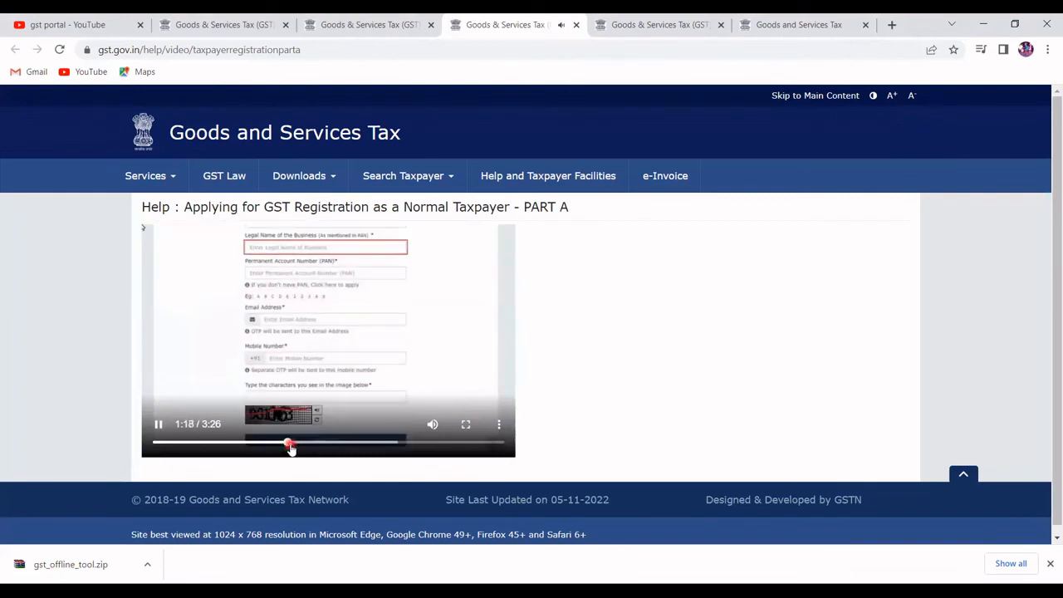
pyautogui.click(297, 446)
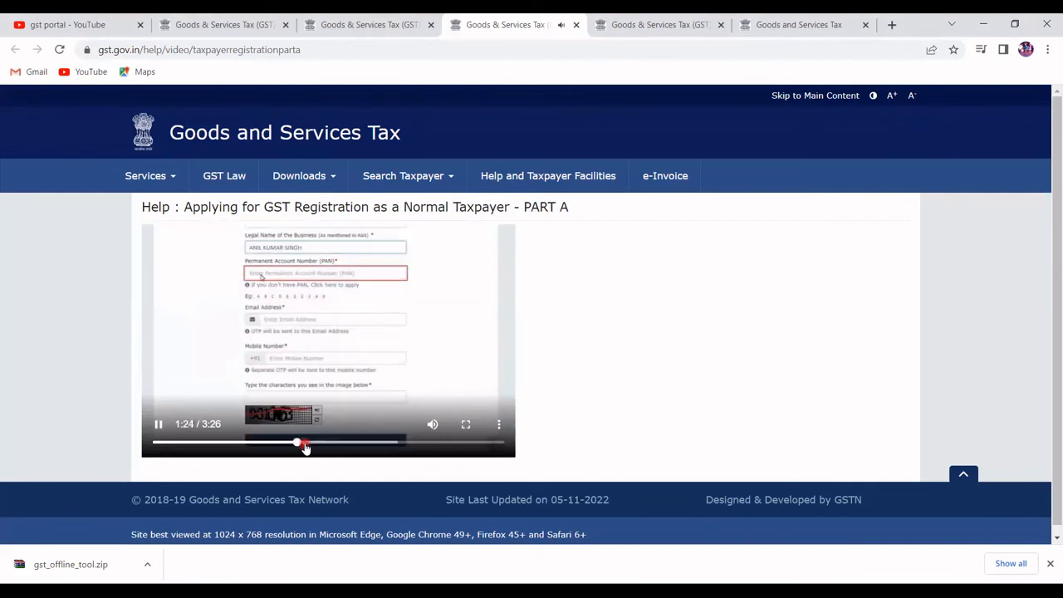
pyautogui.click(304, 446)
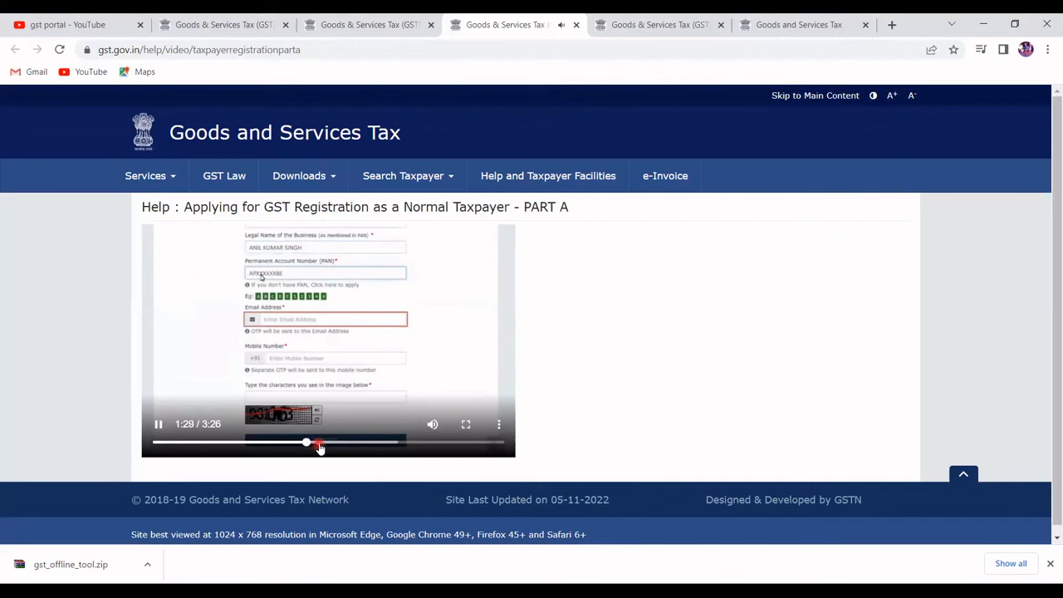
pyautogui.click(335, 446)
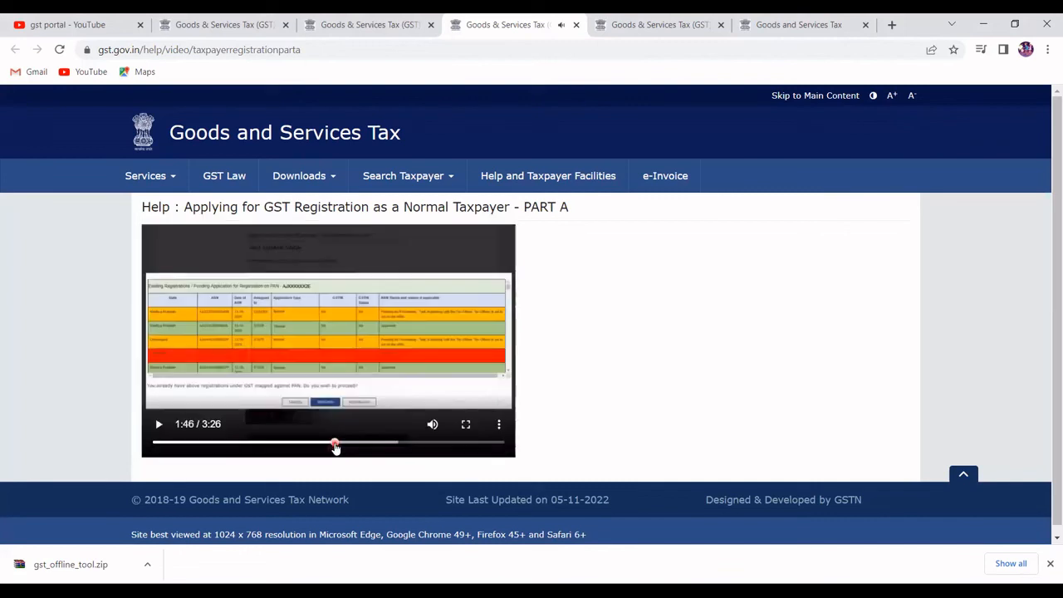
pyautogui.click(331, 446)
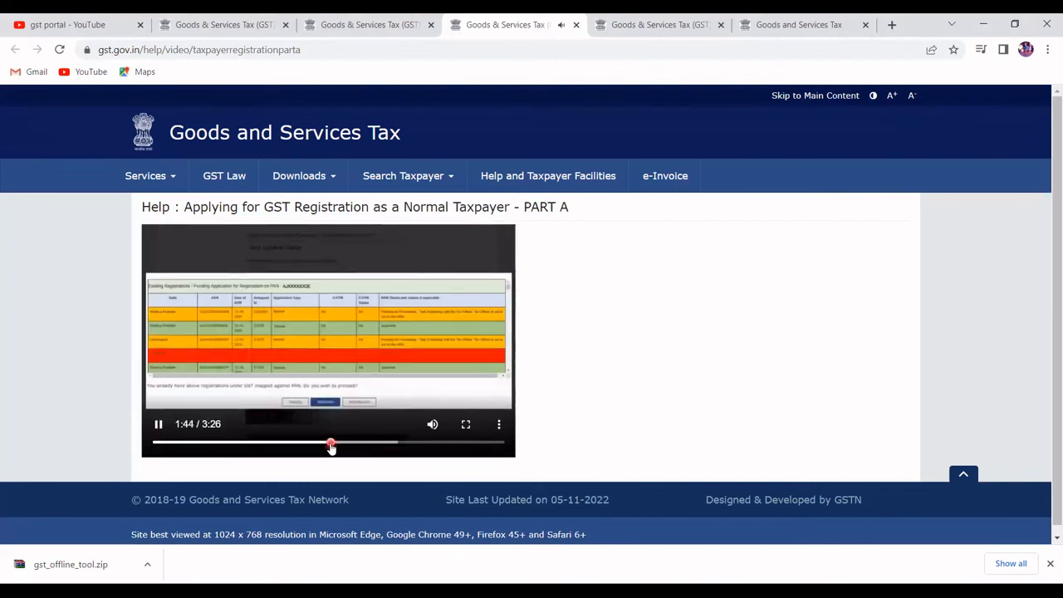
pyautogui.click(325, 446)
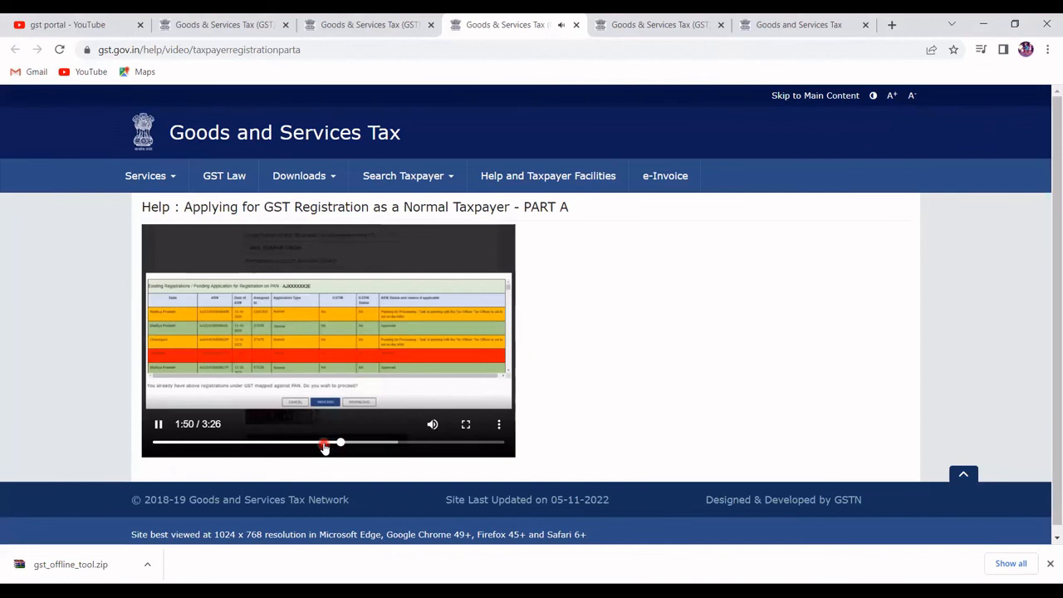
pyautogui.moveTo(324, 446); pyautogui.dragTo(406, 446)
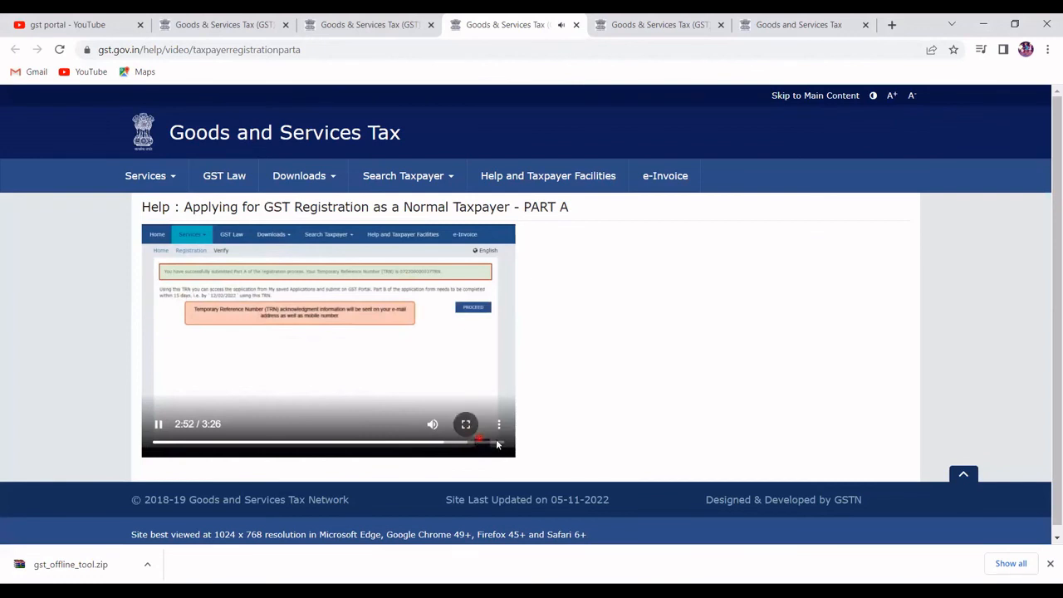
pyautogui.press('f')
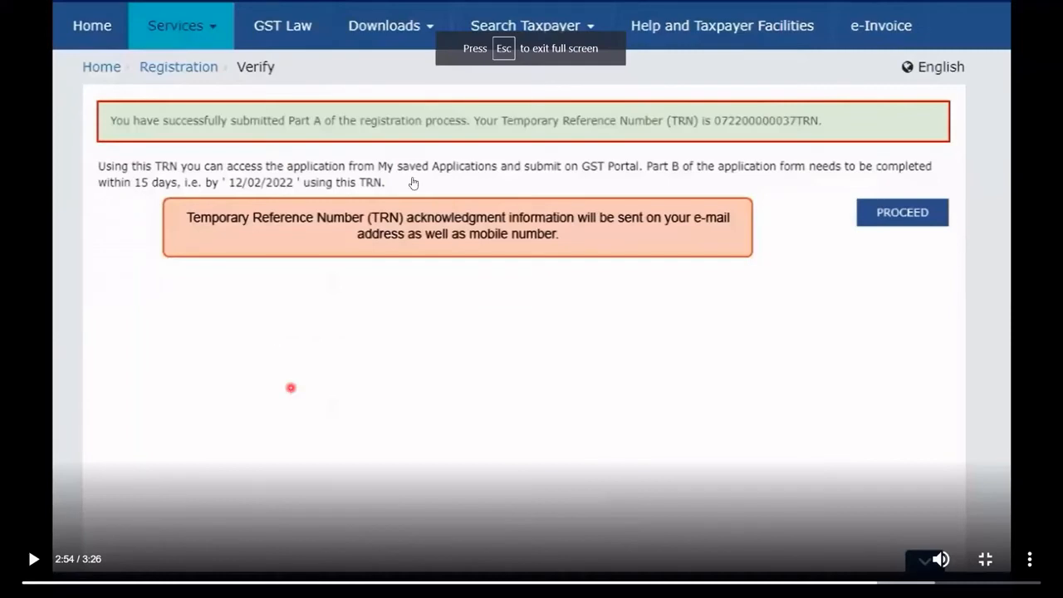
pyautogui.press('Escape')
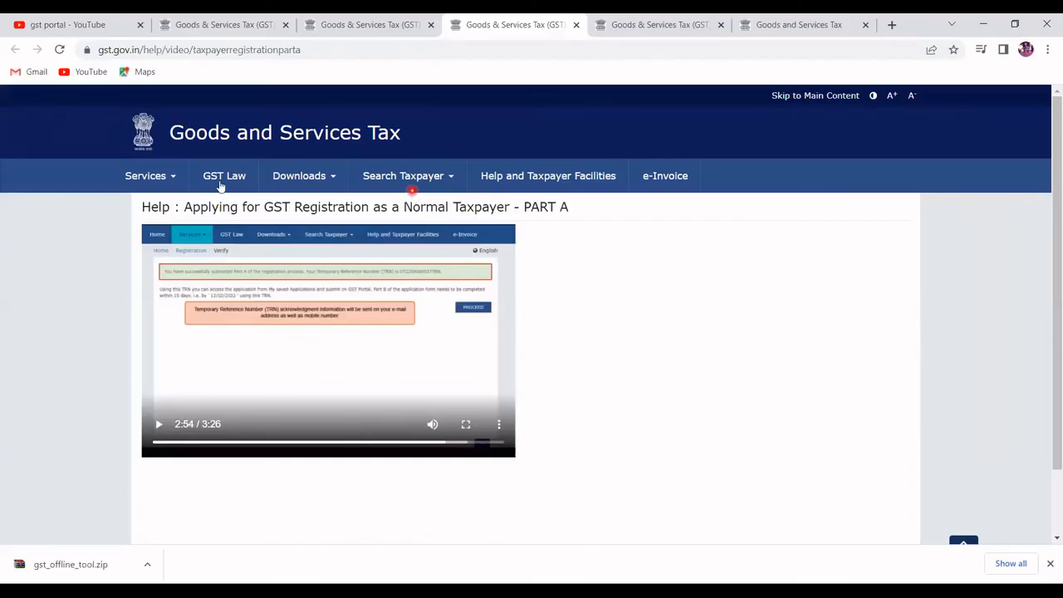
pyautogui.click(170, 179)
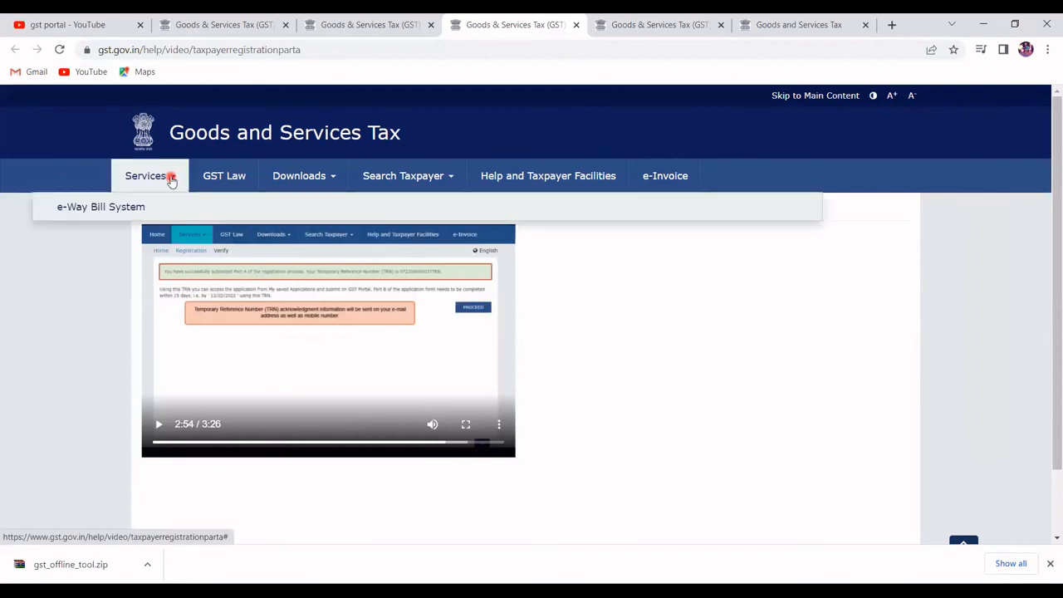
pyautogui.click(131, 174)
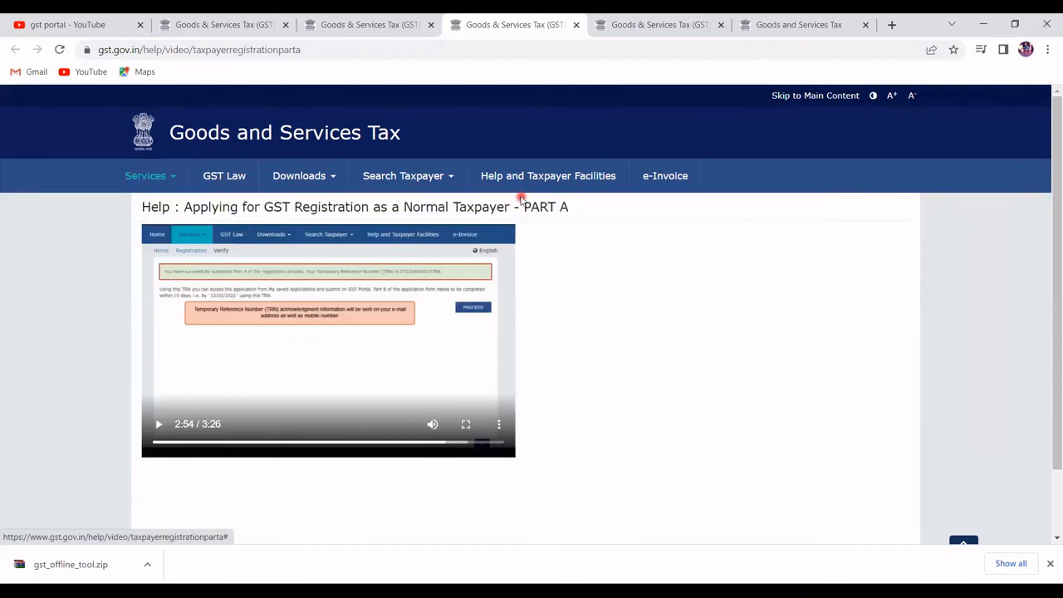
pyautogui.click(250, 180)
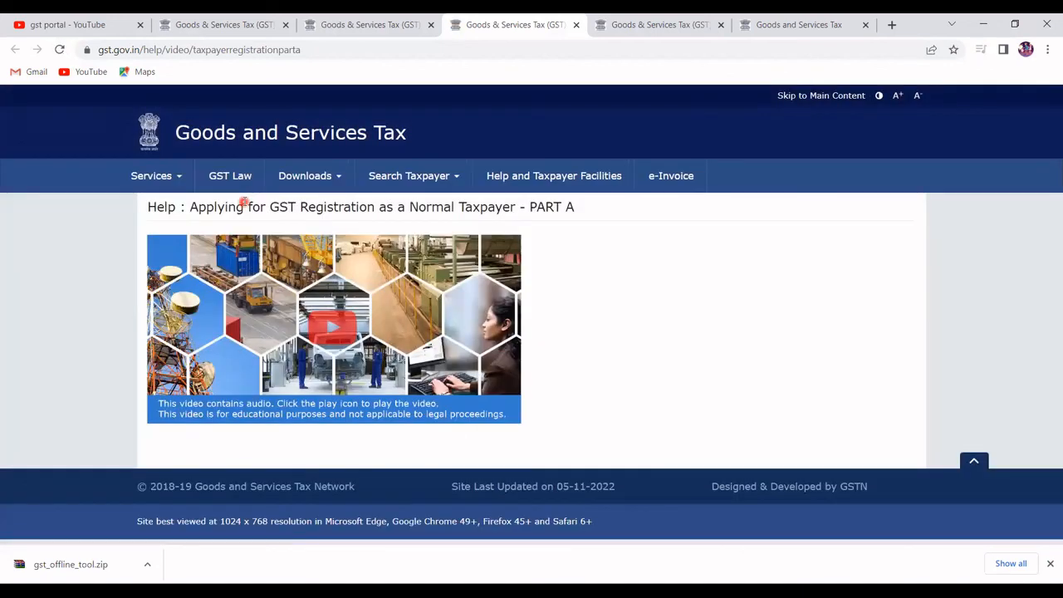
# Step: Review the services offered from the Part A registration video page, reloading the page to check them again
pyautogui.click(150, 179)
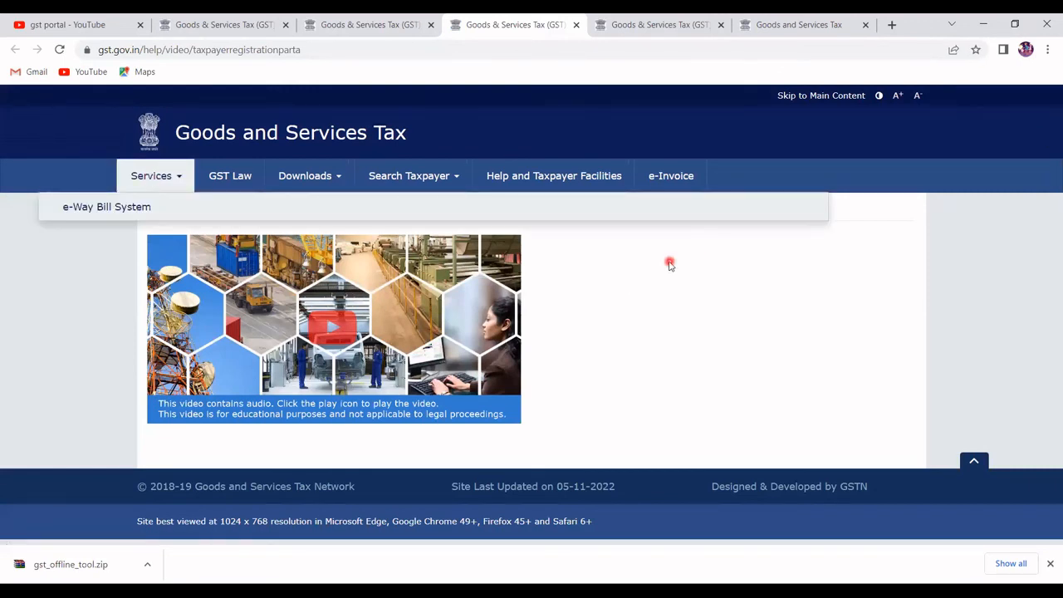
pyautogui.click(201, 237)
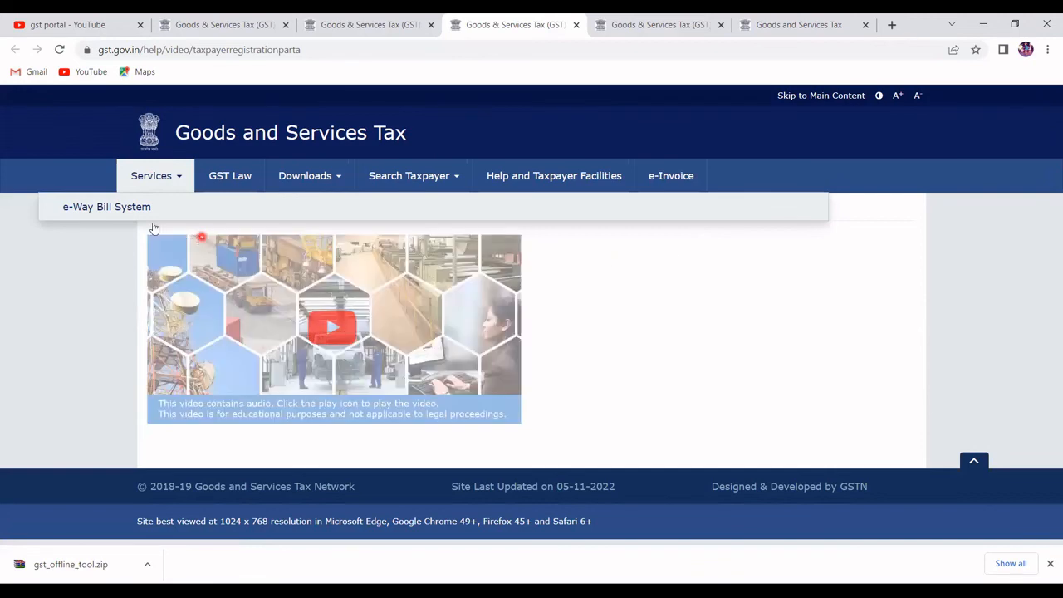
pyautogui.click(245, 200)
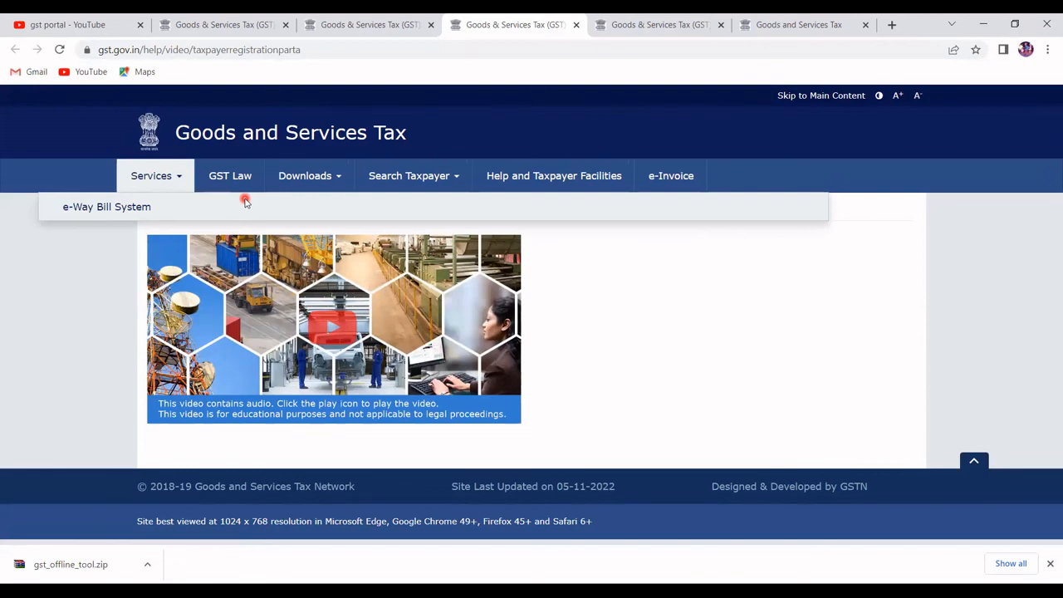
pyautogui.press('F5')
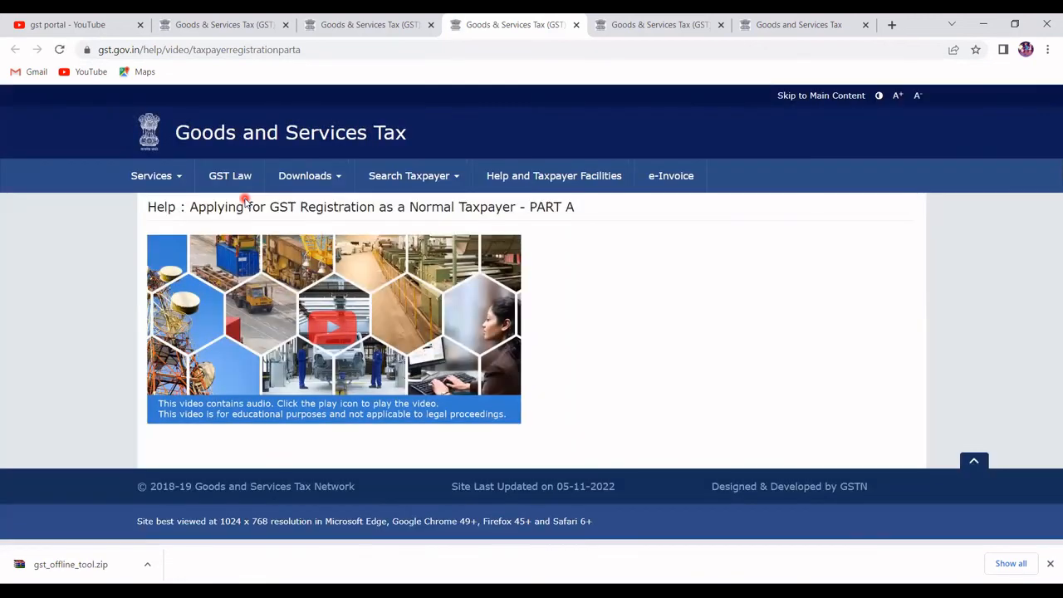
pyautogui.click(155, 184)
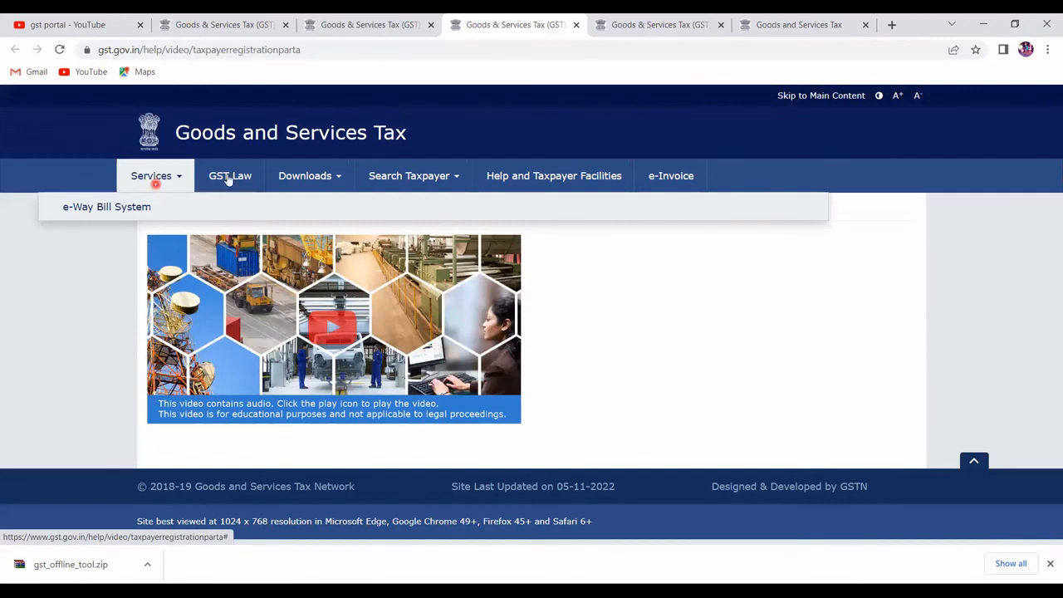
pyautogui.click(533, 204)
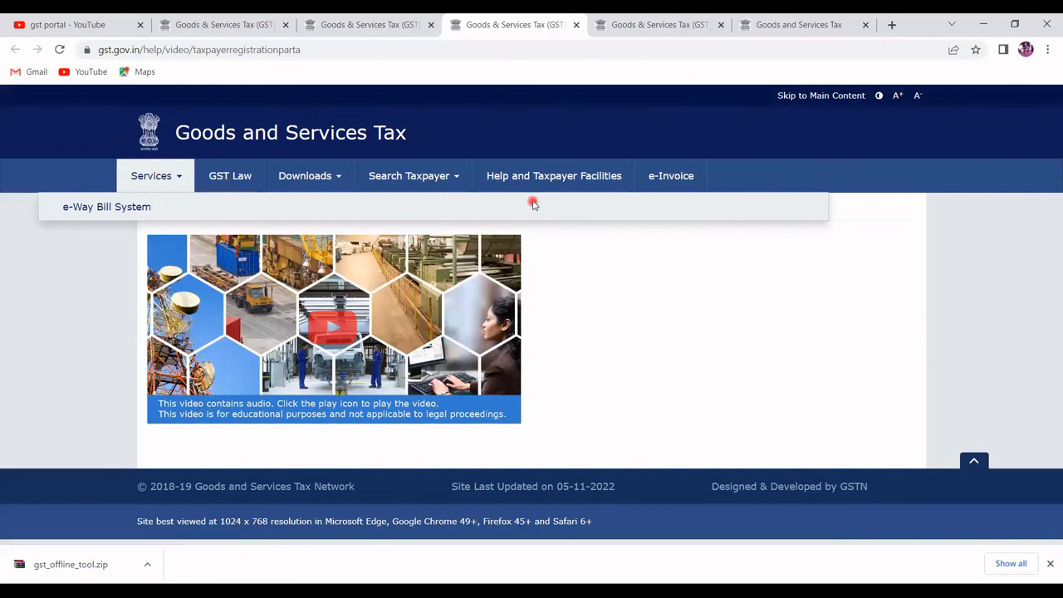